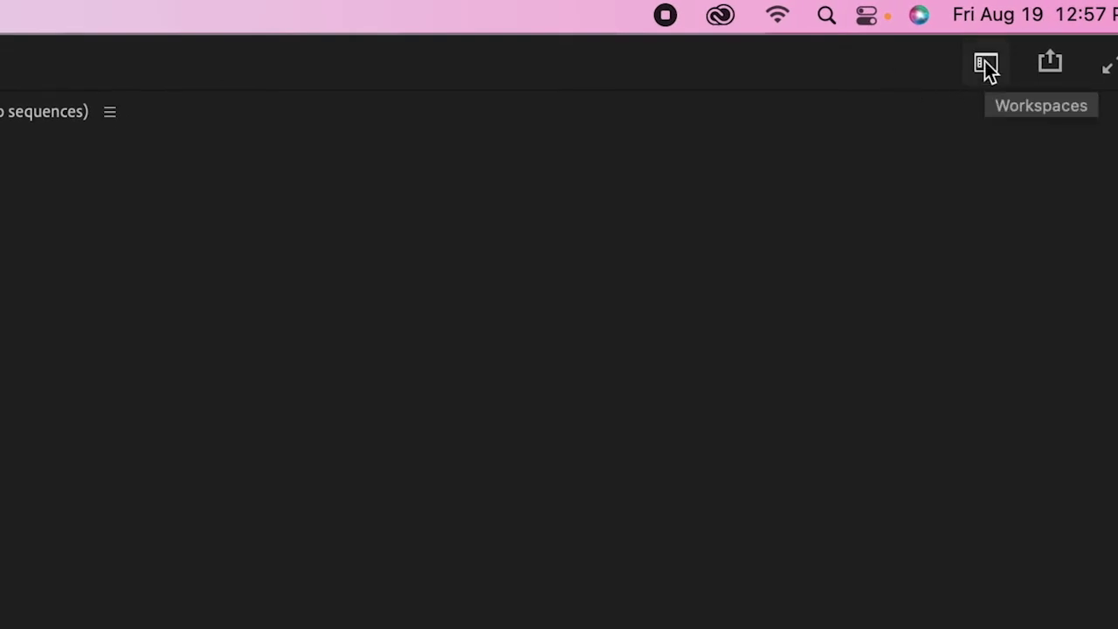
# - Switch the workspace from Learning to Assembly and finally to Editing
pyautogui.click(986, 66)
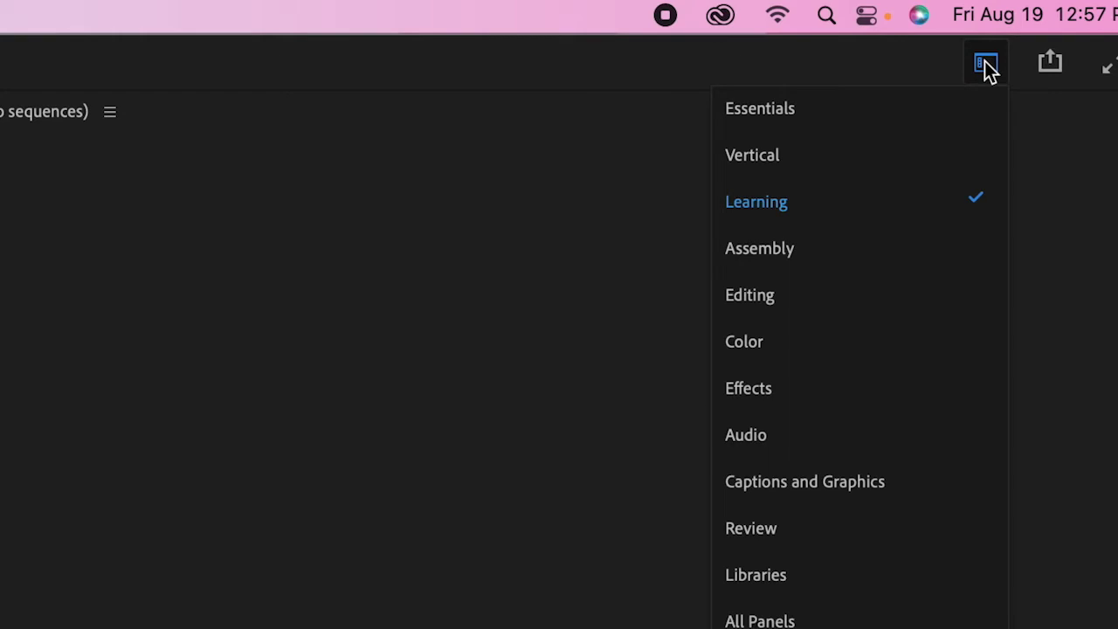
pyautogui.click(786, 253)
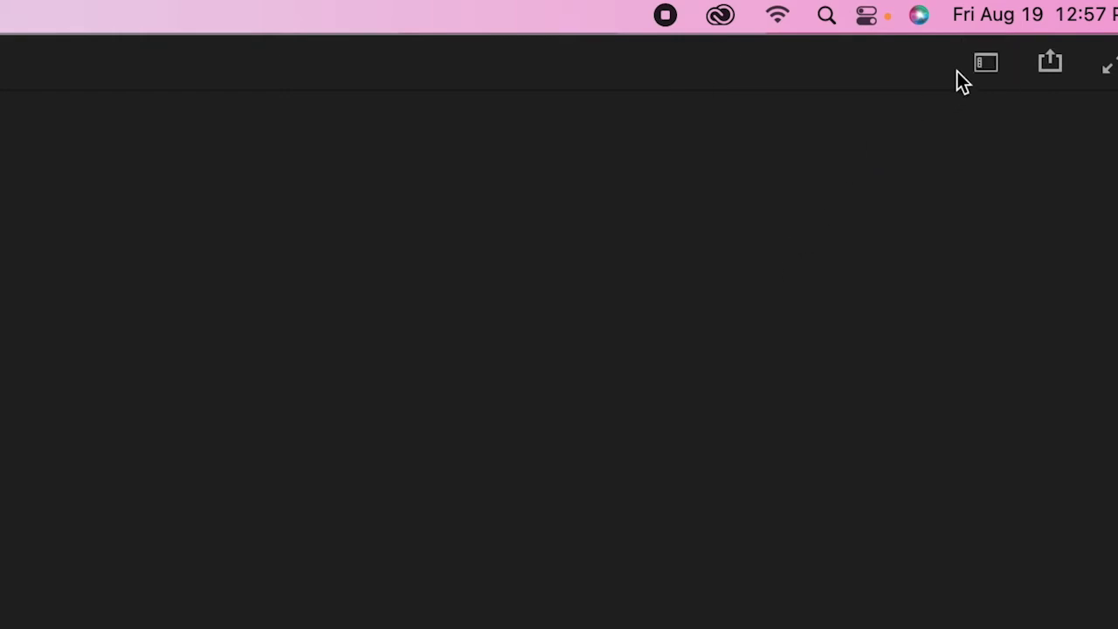
pyautogui.click(985, 62)
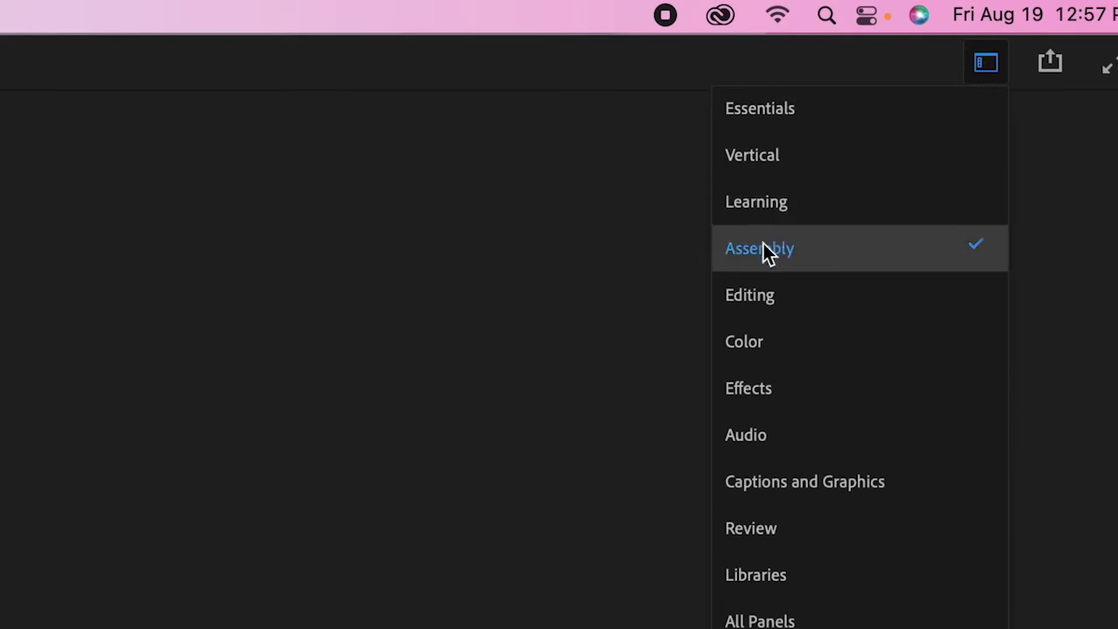
pyautogui.click(753, 295)
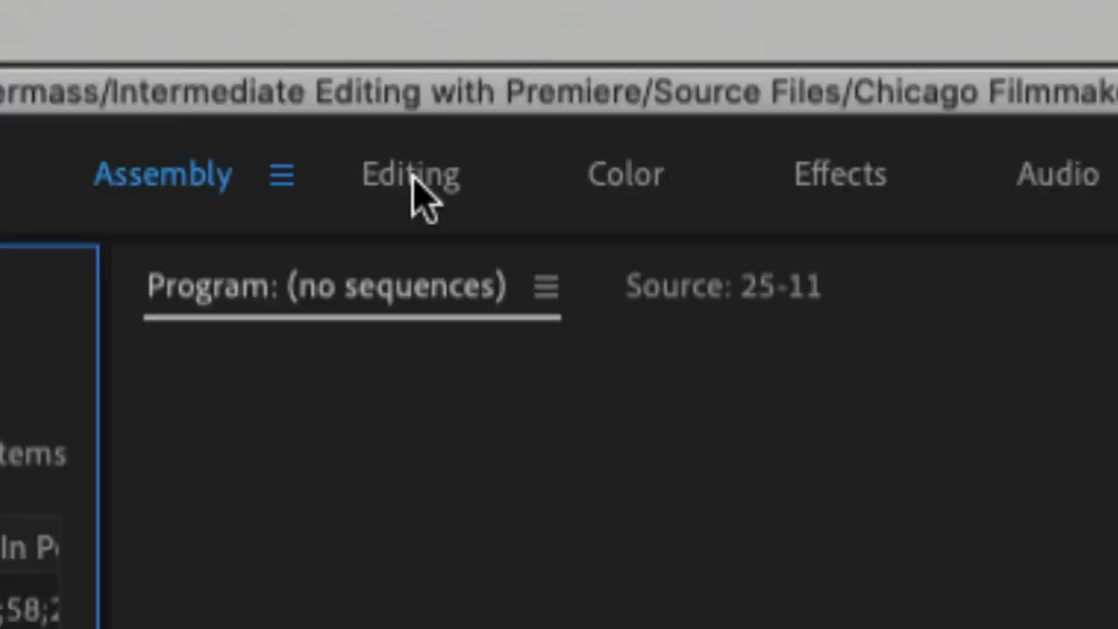
pyautogui.click(411, 180)
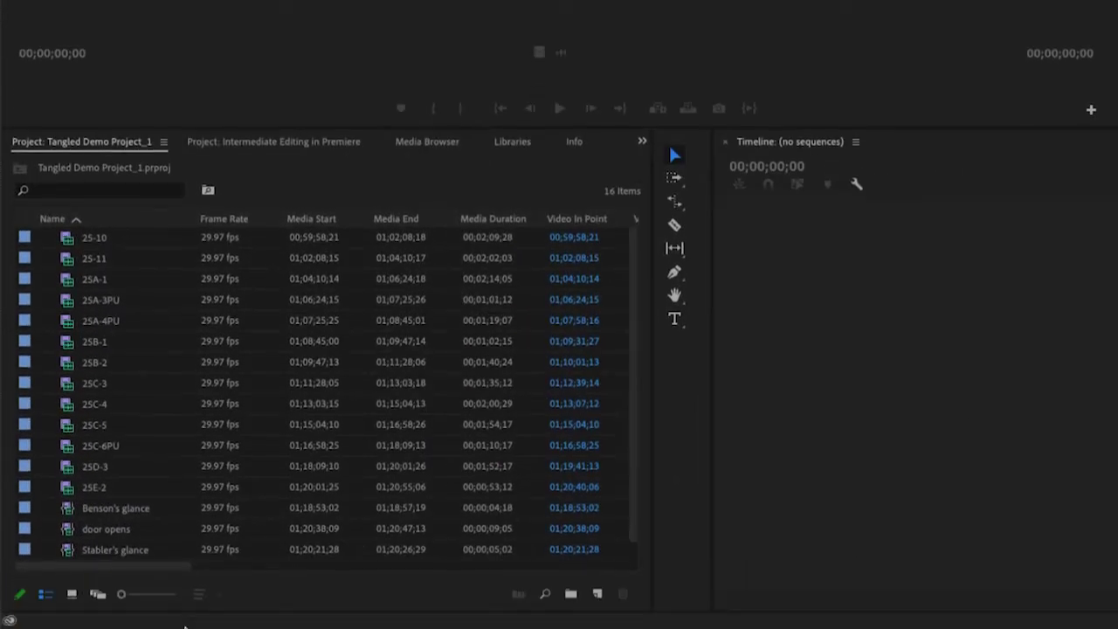
# - Move the Description column of the project's clip list directly beside the Name column
pyautogui.moveTo(105, 567); pyautogui.dragTo(284, 582)
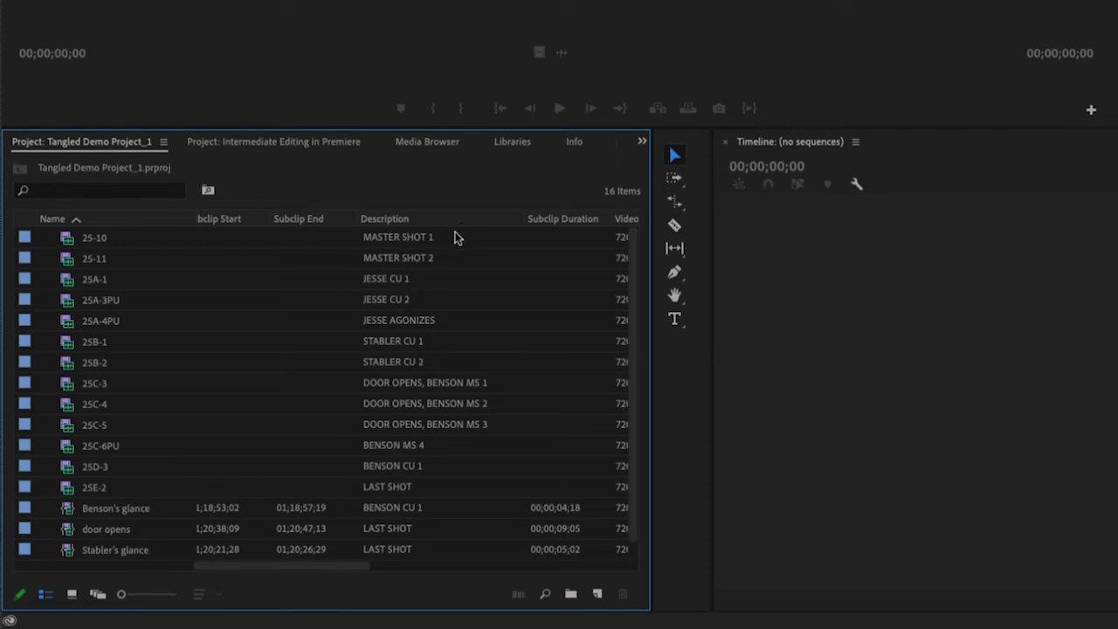
pyautogui.moveTo(465, 223); pyautogui.dragTo(193, 214)
pyautogui.moveTo(362, 218); pyautogui.dragTo(368, 219)
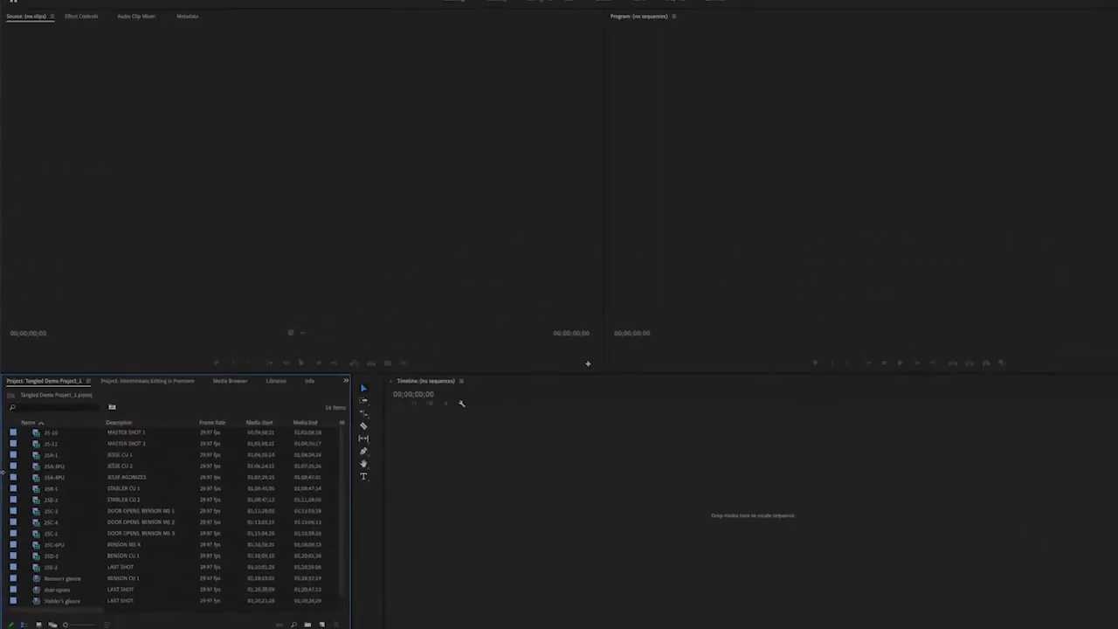
# - Load clip 25-11 (MASTER SHOT 2) as the source, play through its opening and mark an In point at about 01;02;14;02
pyautogui.doubleClick(33, 443)
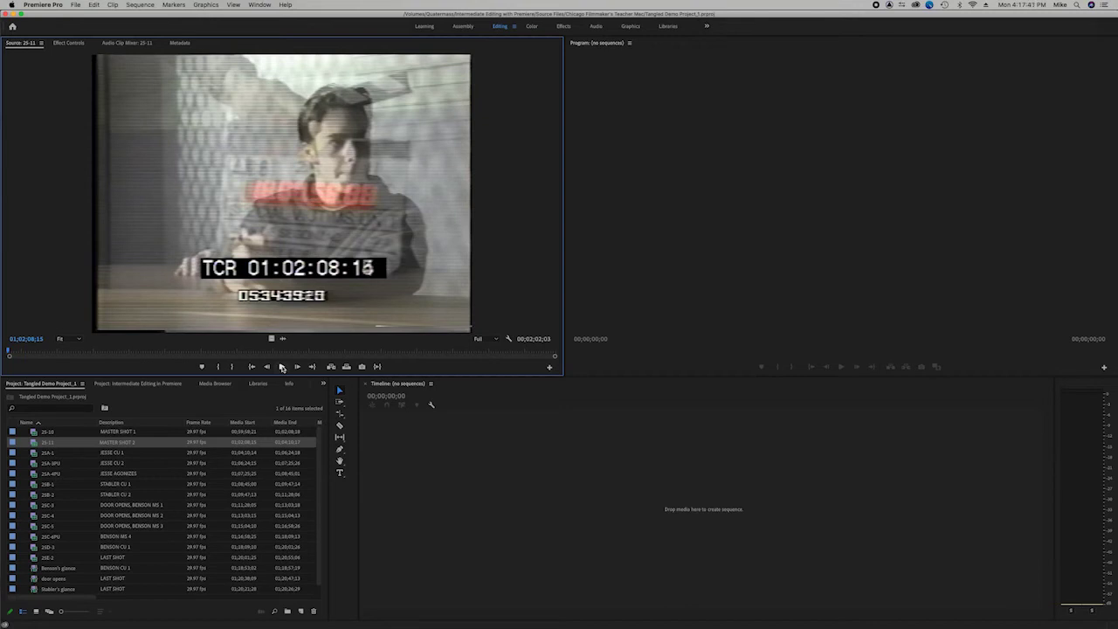
pyautogui.click(281, 367)
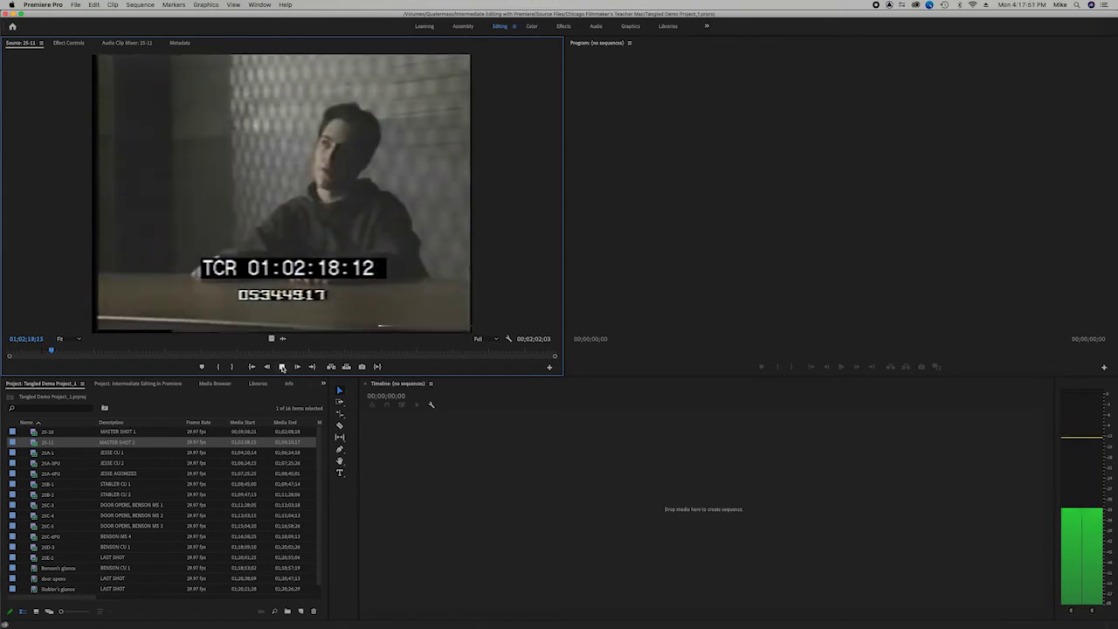
pyautogui.press('j')
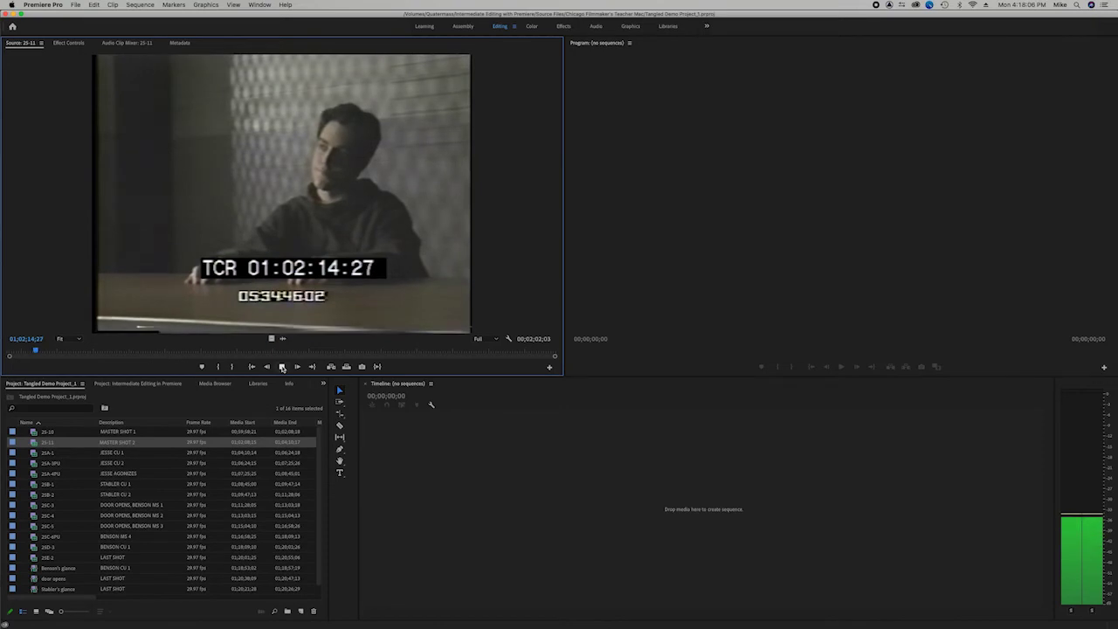
pyautogui.press('j')
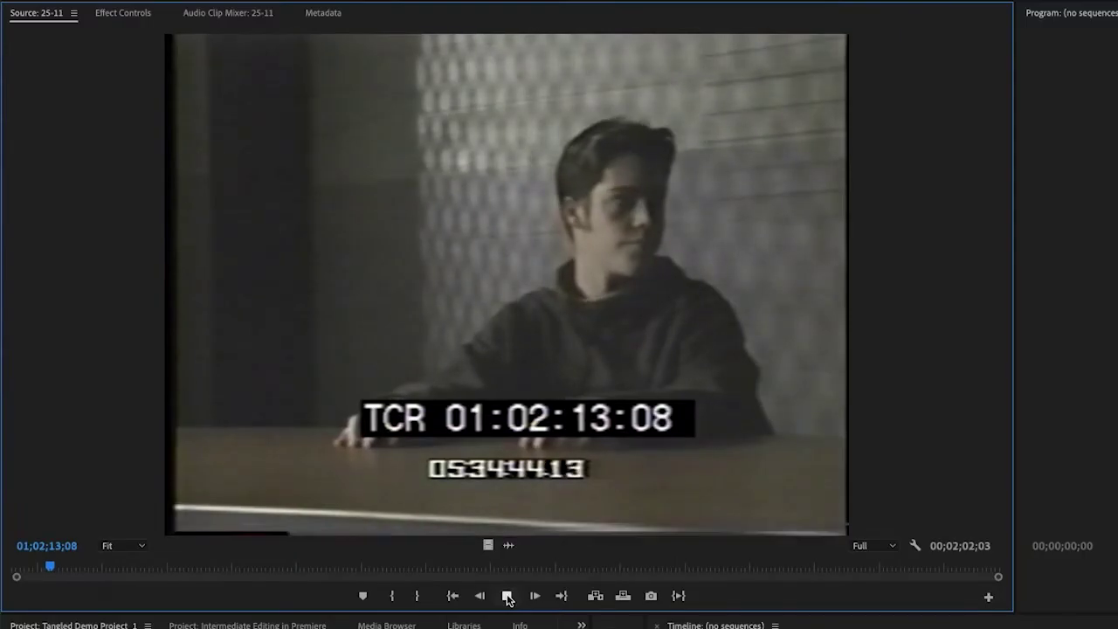
pyautogui.click(507, 595)
pyautogui.click(508, 596)
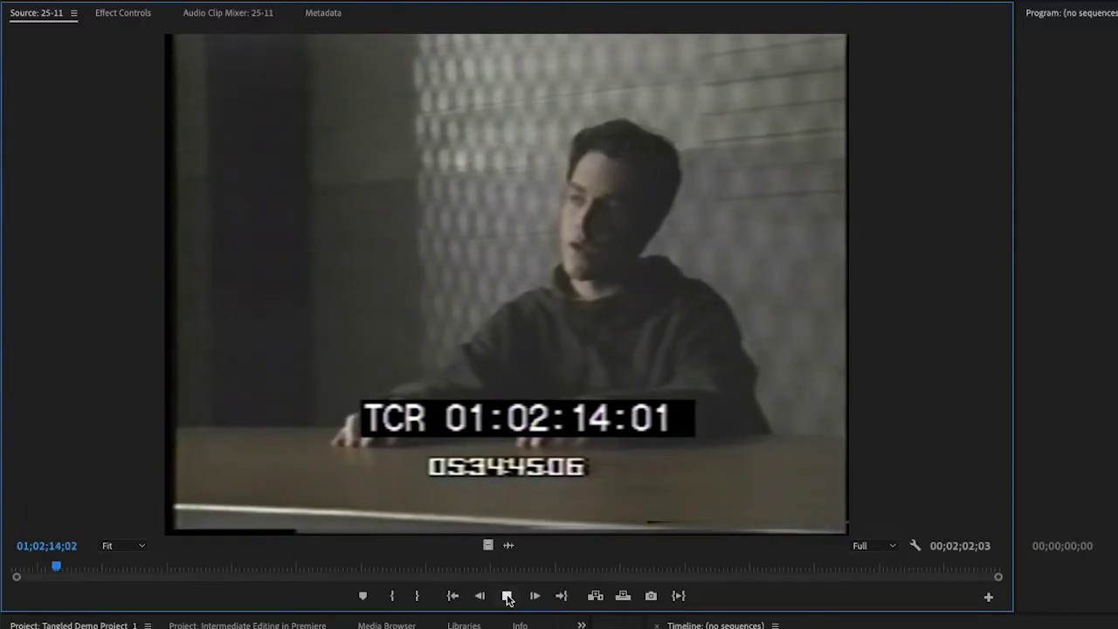
pyautogui.press('i')
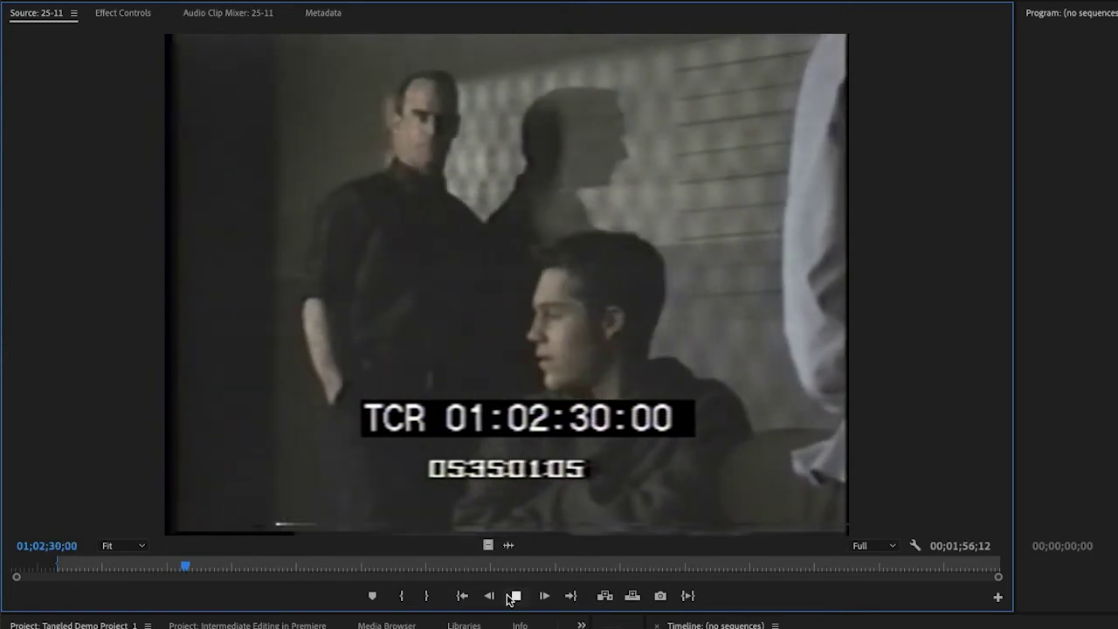
# - Find the end of the wanted section in clip 25-11 and mark an Out point at 01;02;28;06
pyautogui.click(512, 597)
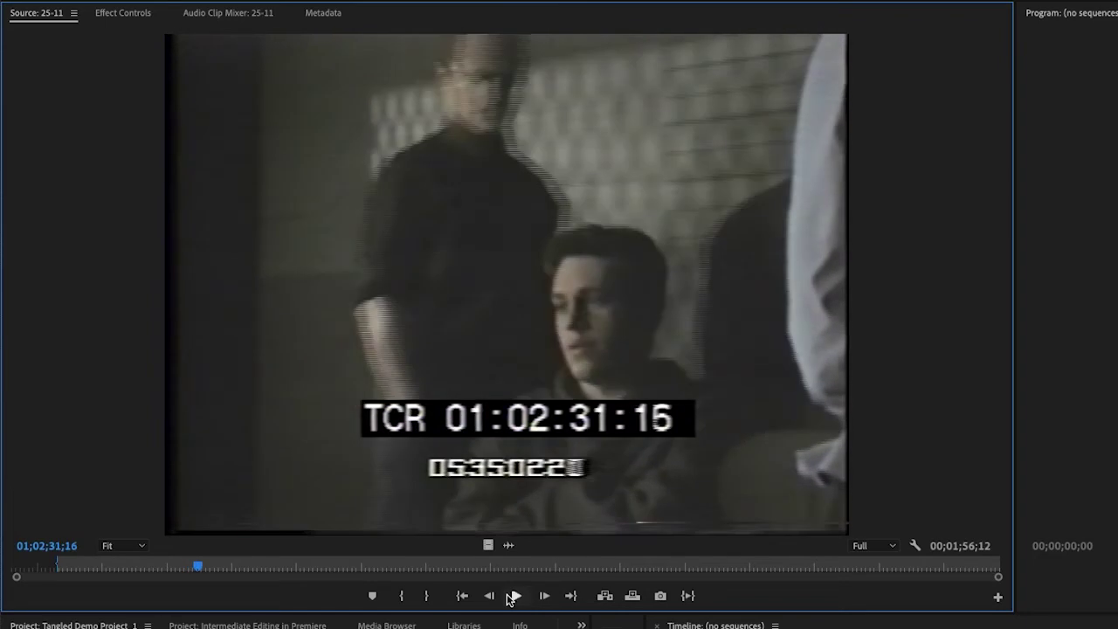
pyautogui.press('j')
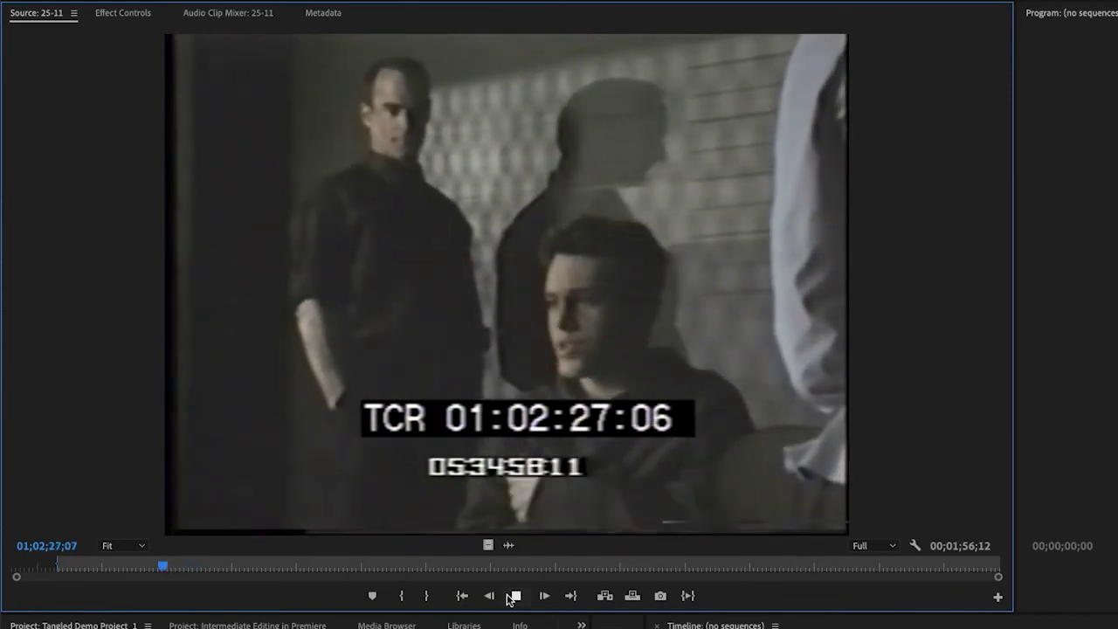
pyautogui.click(513, 596)
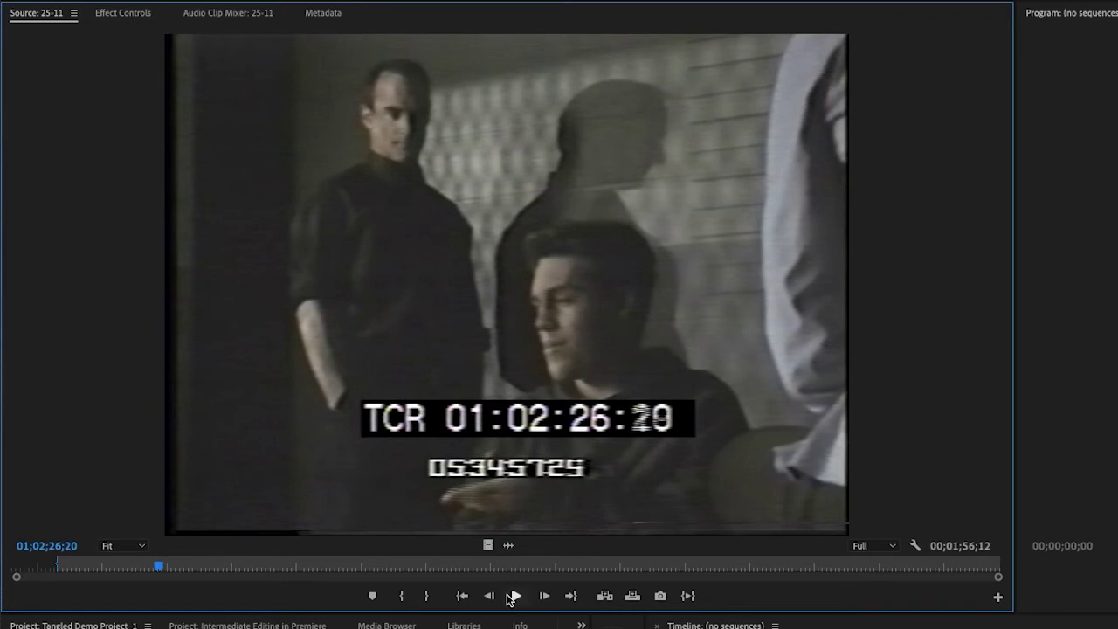
pyautogui.click(510, 598)
pyautogui.click(510, 598)
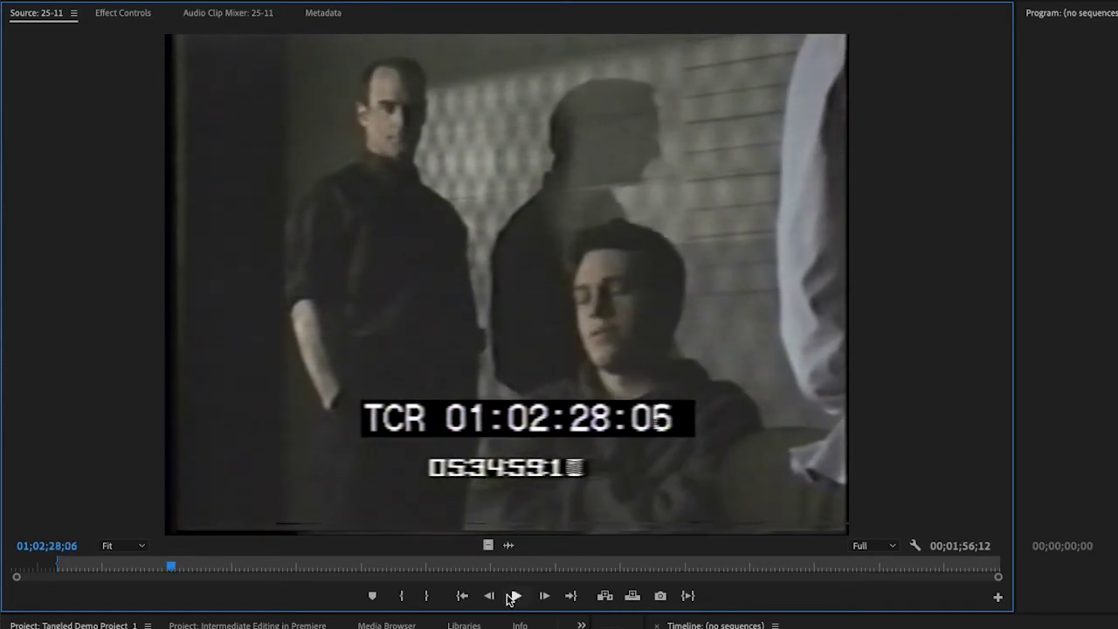
pyautogui.press('o')
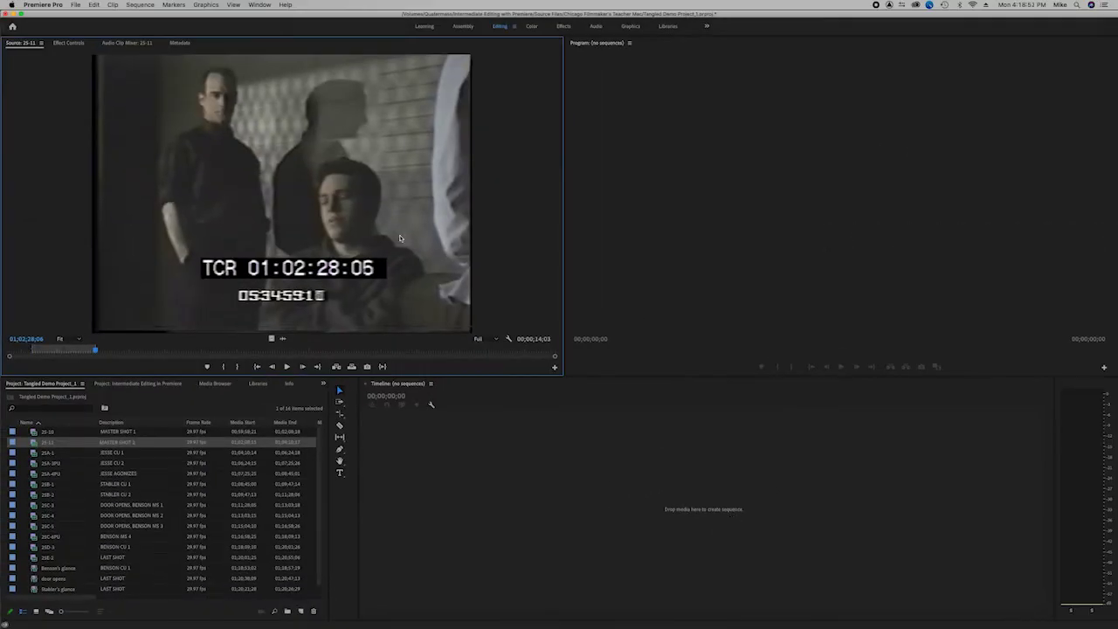
# - Create a sequence from the marked section of clip 25-11 in the empty timeline and play it back from the start
pyautogui.moveTo(348, 182); pyautogui.dragTo(572, 484)
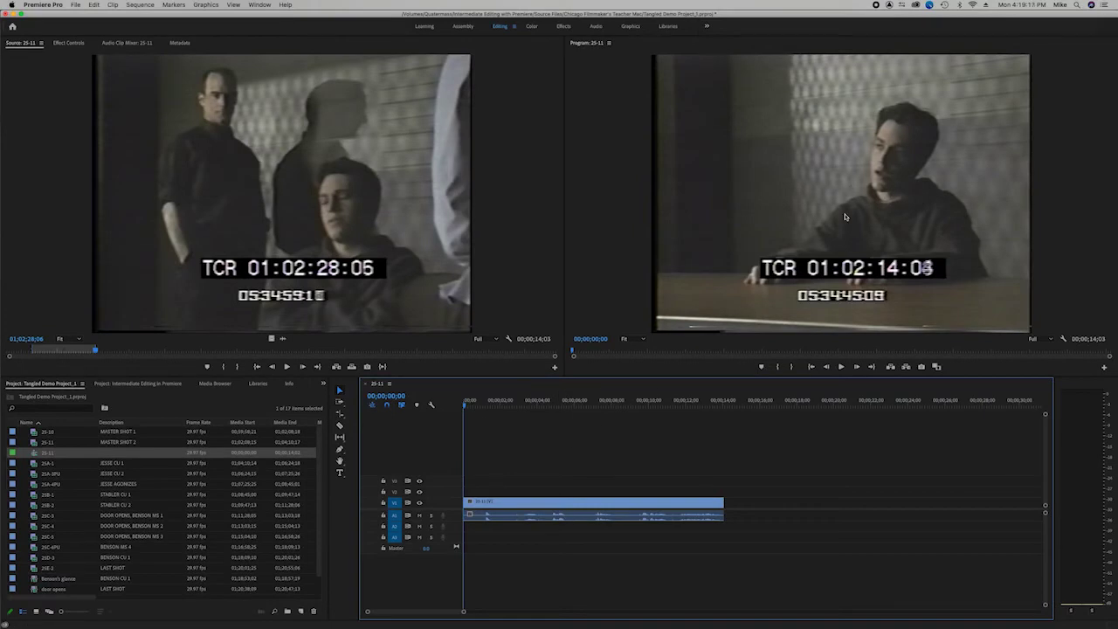
pyautogui.click(841, 367)
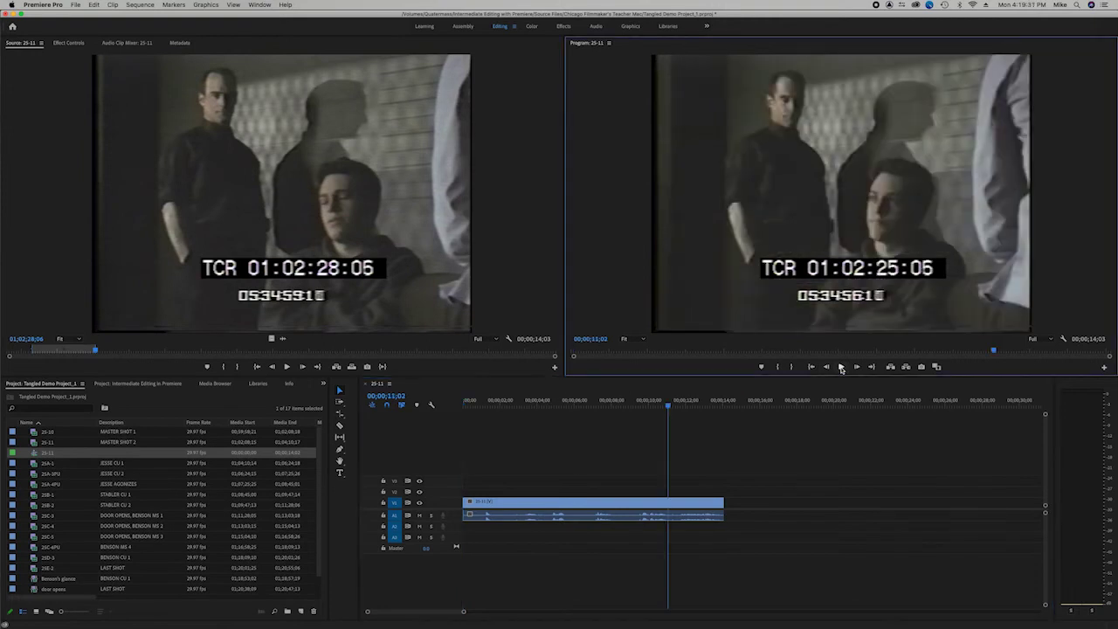
pyautogui.press('Home')
pyautogui.click(841, 367)
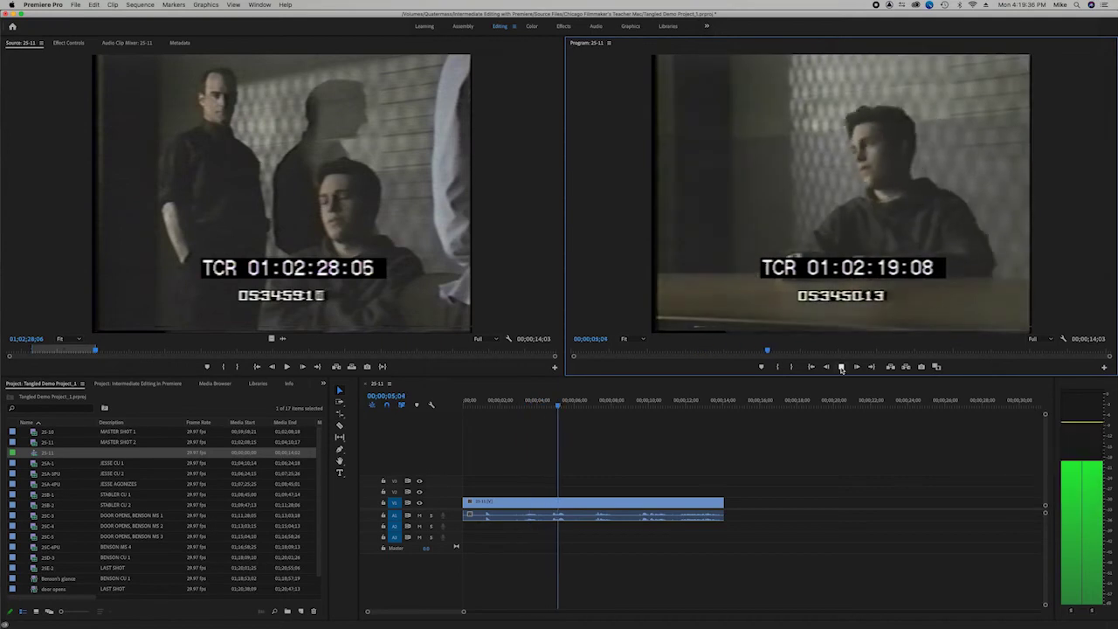
pyautogui.click(841, 367)
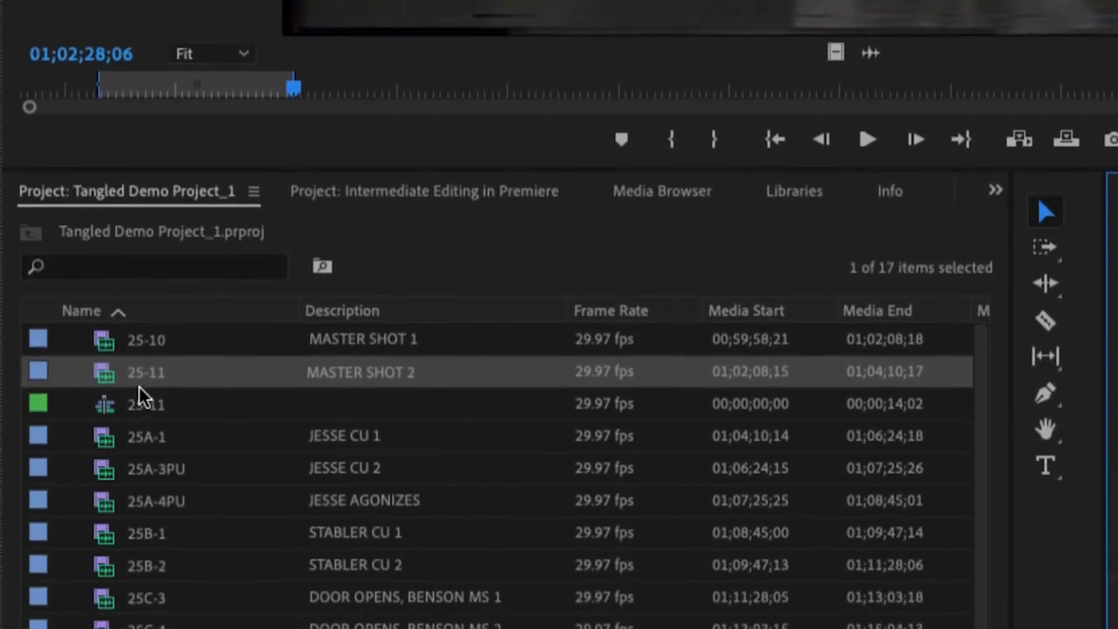
# - Rename the new 25-11 sequence in the project list as "Scene 25"
pyautogui.click(136, 408)
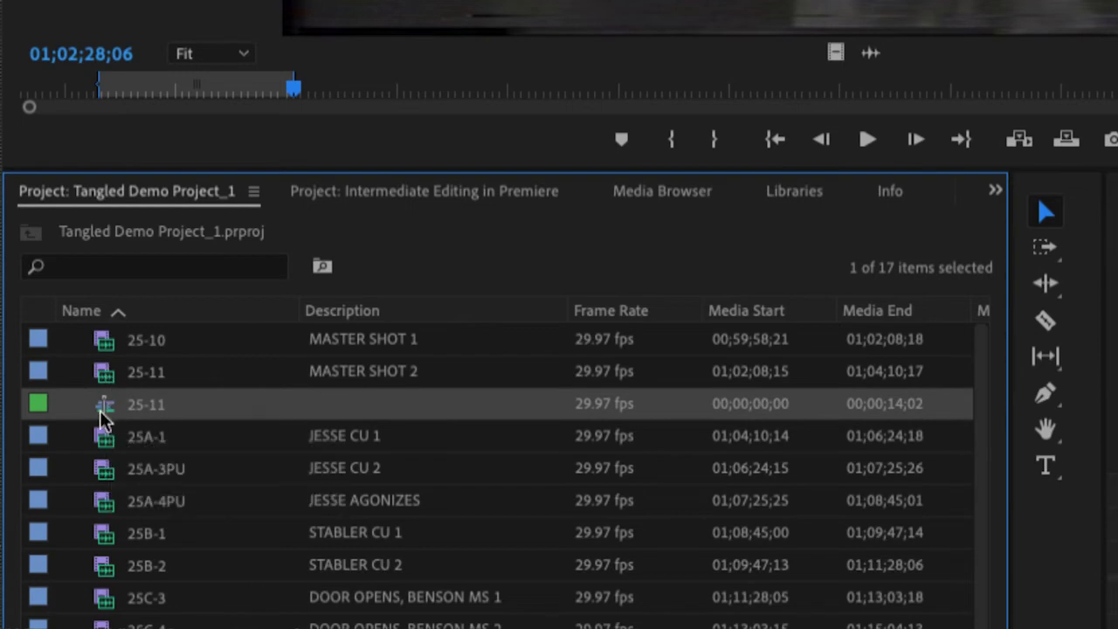
pyautogui.click(154, 411)
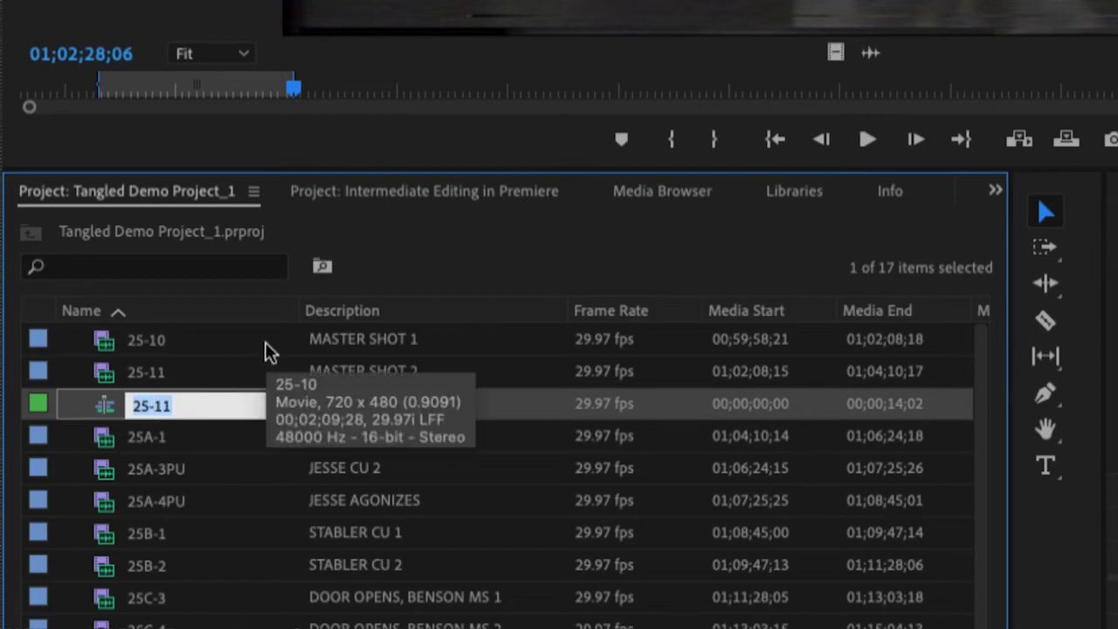
pyautogui.write('Scene ')
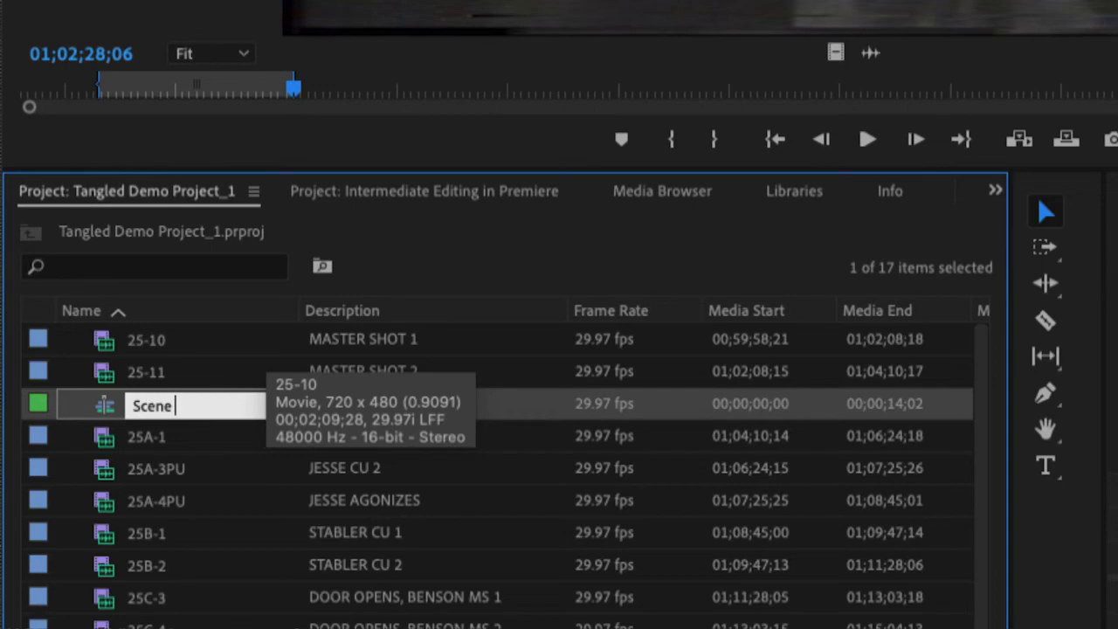
pyautogui.write('25')
pyautogui.press('Return')
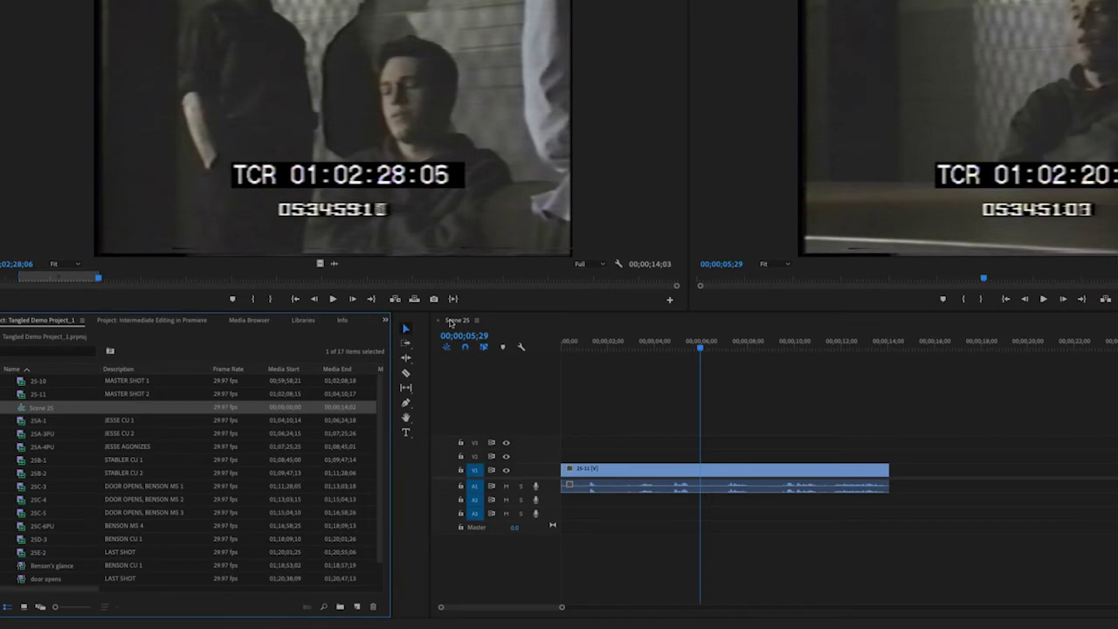
# - Scrub through the Scene 25 sequence and play it to the end of the clip
pyautogui.moveTo(698, 348); pyautogui.dragTo(629, 349)
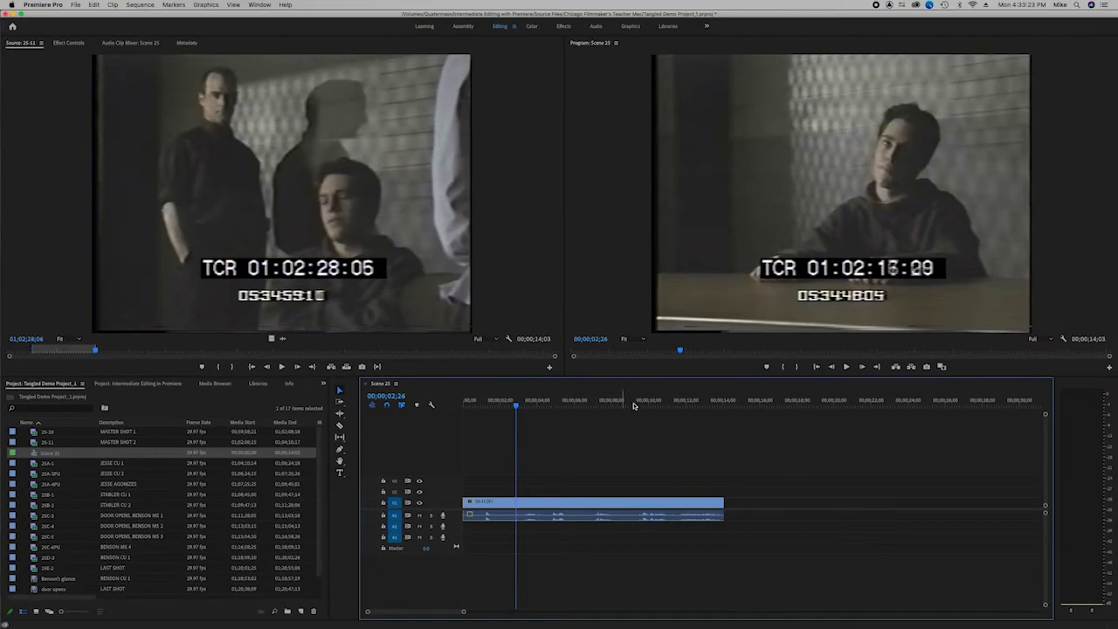
pyautogui.moveTo(764, 340); pyautogui.dragTo(788, 347)
pyautogui.moveTo(642, 403); pyautogui.dragTo(667, 408)
pyautogui.press('space')
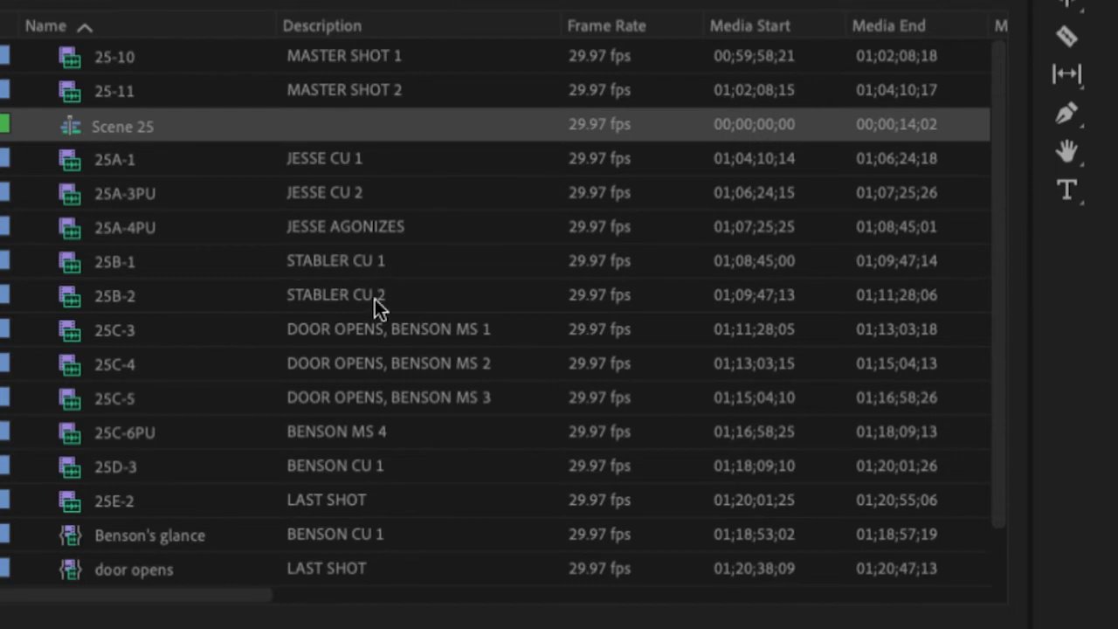
# - Load clip 25B-1 (STABLER CU 1) as the source, preview its opening frames and save the project
pyautogui.click(69, 271)
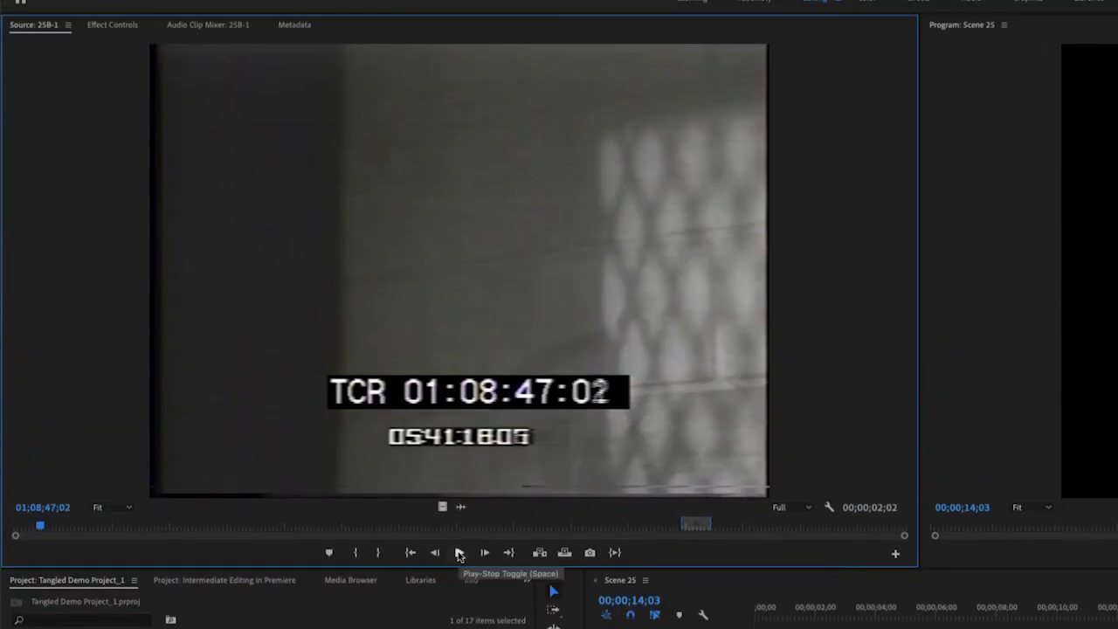
pyautogui.click(458, 552)
pyautogui.click(459, 552)
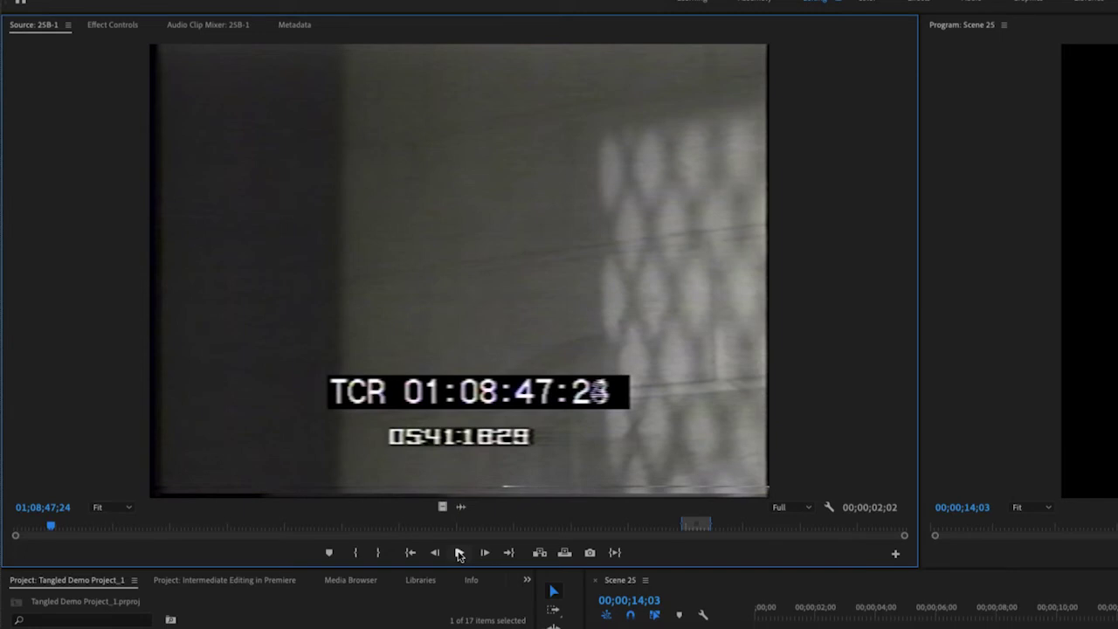
pyautogui.hotkey('ctrl', 's')
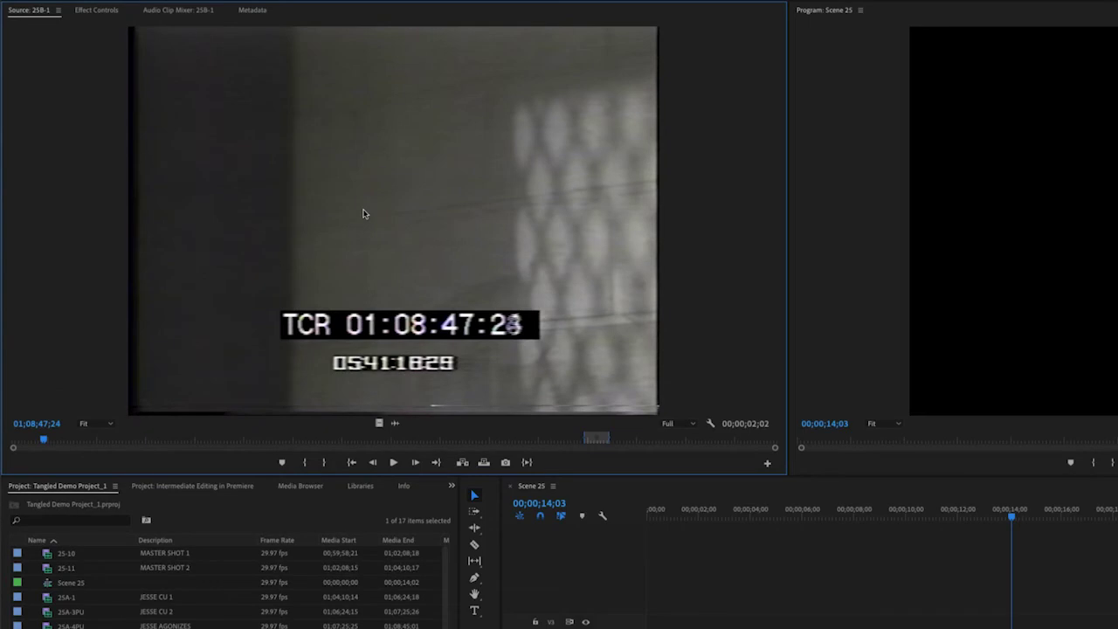
# - Play through source clip 25B-1 and mark its In point at 01;09;03;15 and Out point at 01;09;06;27
pyautogui.press('l')
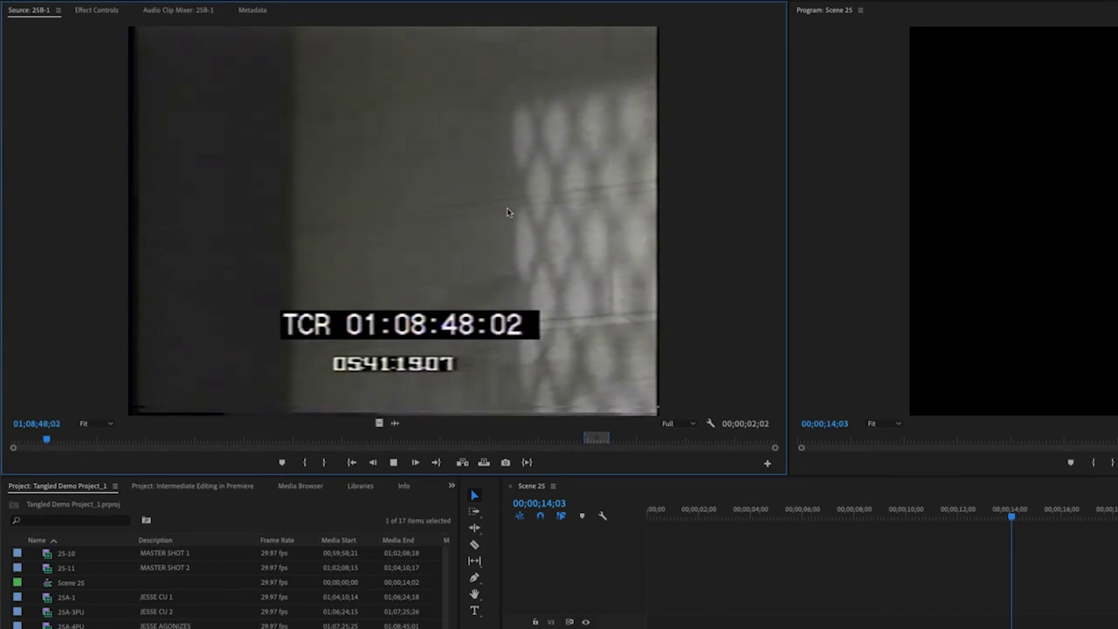
pyautogui.press('l')
pyautogui.press('l')
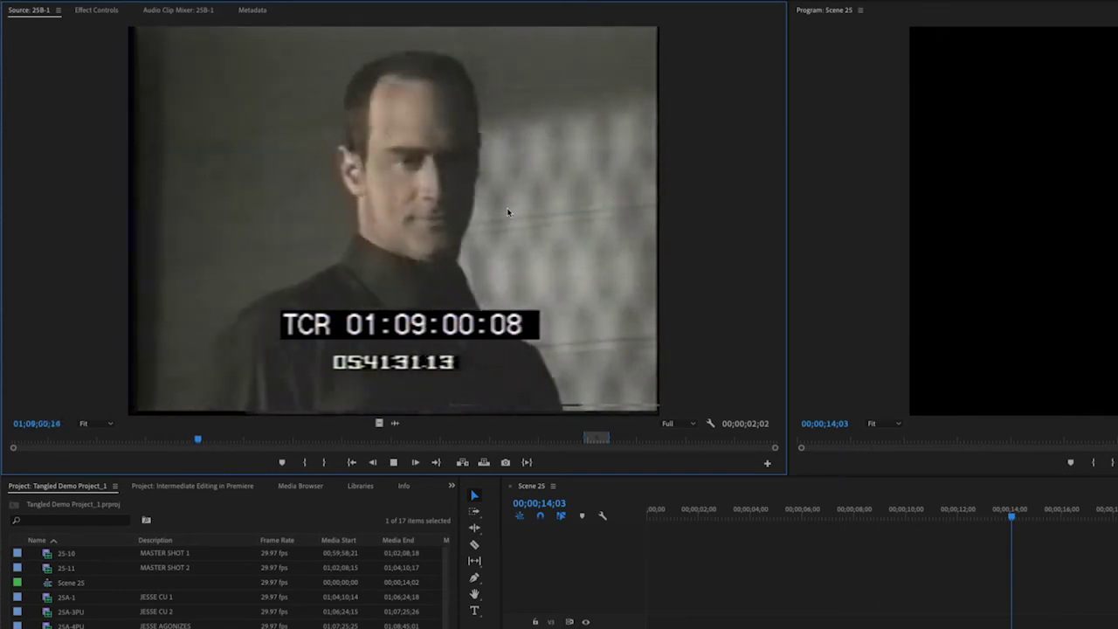
pyautogui.press('k')
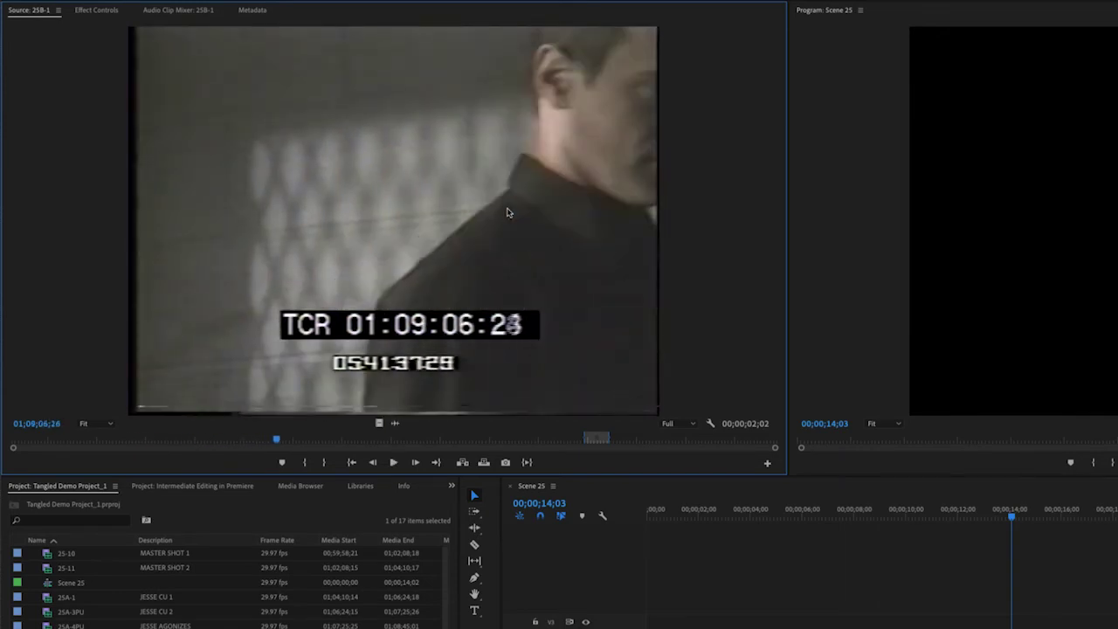
pyautogui.press('j')
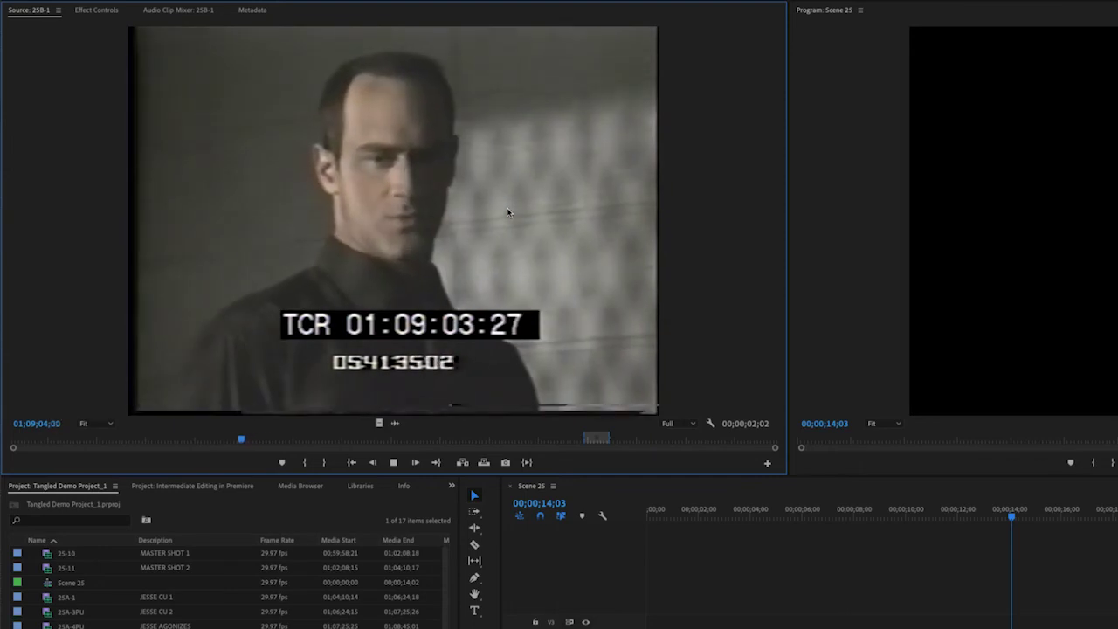
pyautogui.press('k')
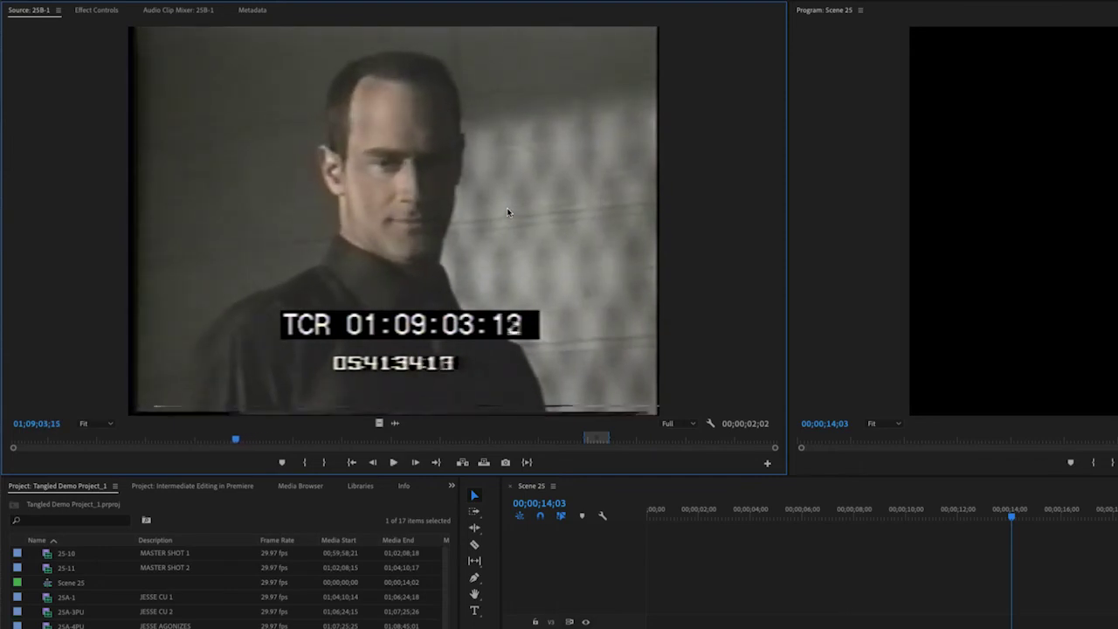
pyautogui.press('i')
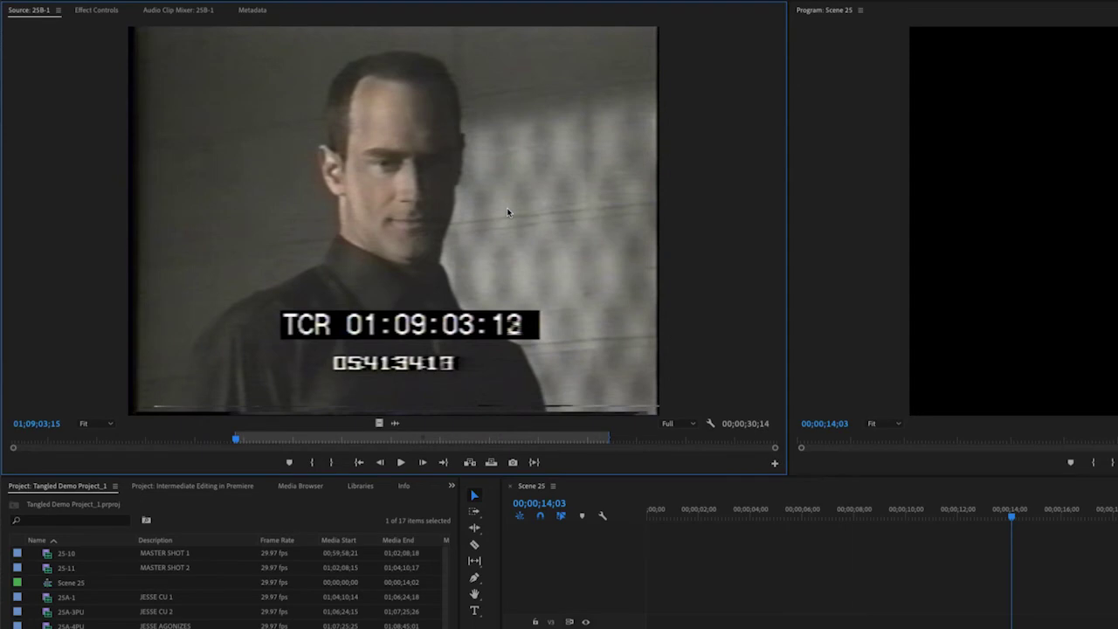
pyautogui.press('l')
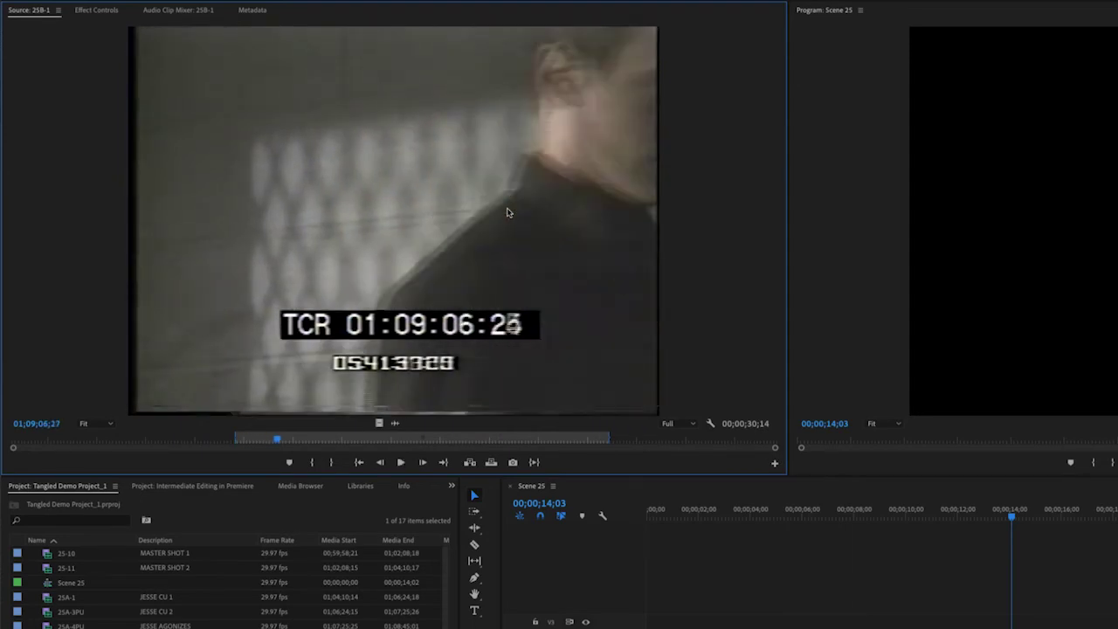
pyautogui.press('o')
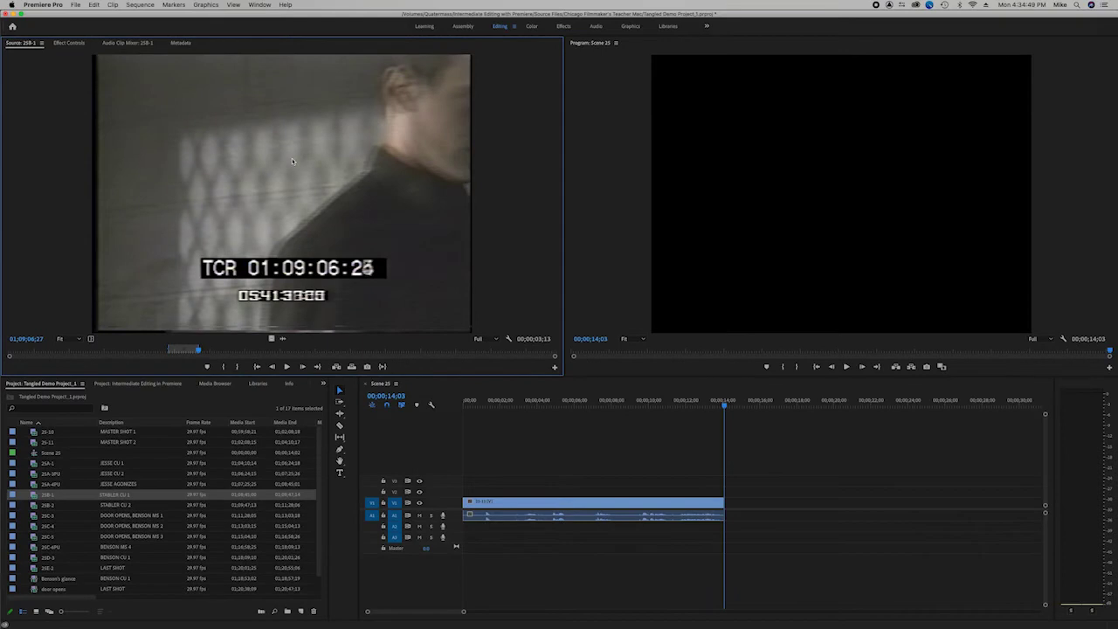
# - Overwrite the marked section of clip 25B-1 into the Scene 25 sequence directly after clip 25-11, at 00;00;14;03
pyautogui.moveTo(293, 161); pyautogui.dragTo(312, 204)
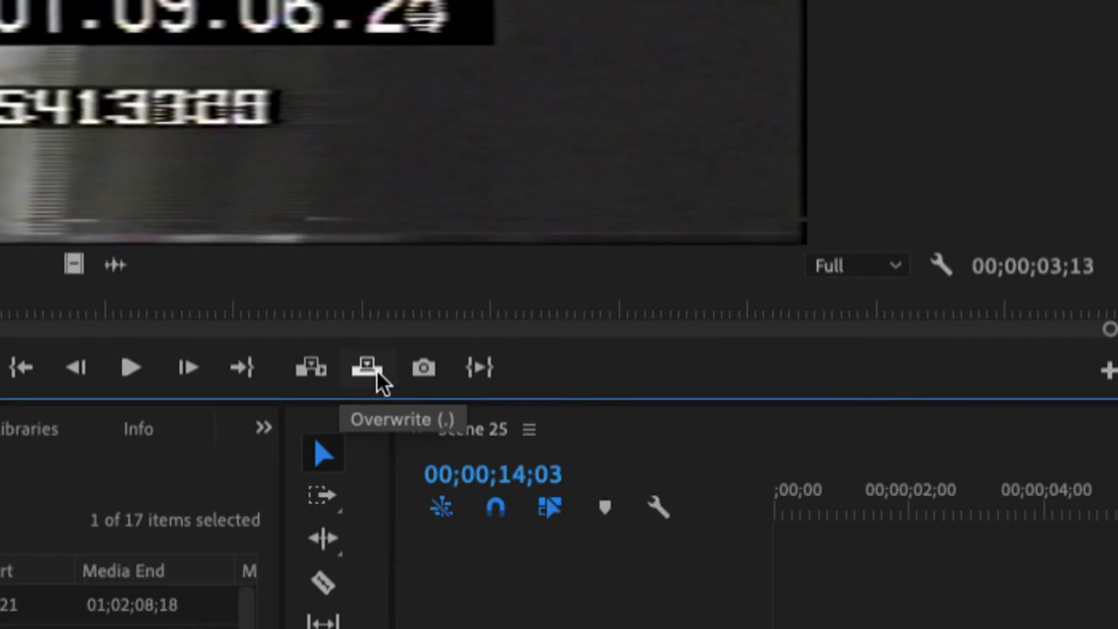
pyautogui.click(377, 369)
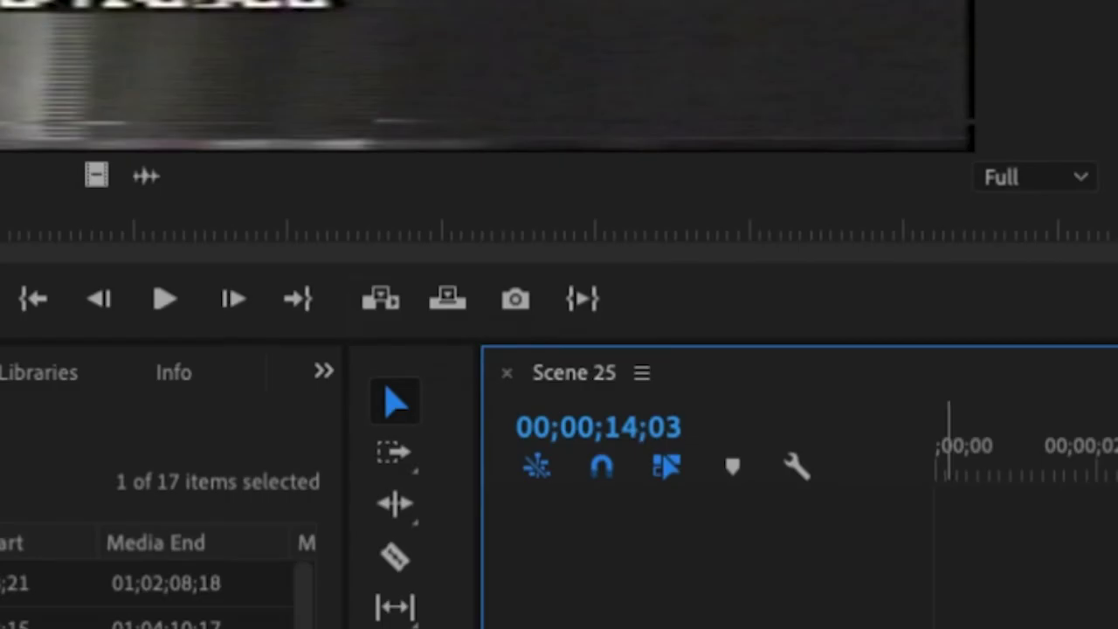
pyautogui.click(448, 300)
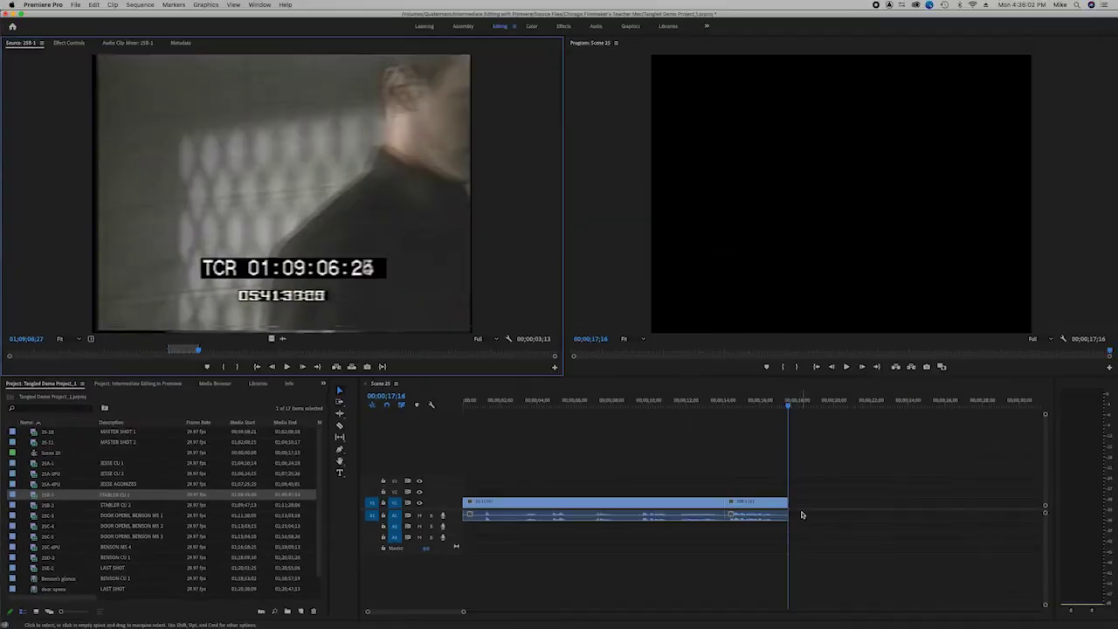
# - Play the Scene 25 sequence from 00;00;11;22 across the cut, and return the playhead to the cut between 25-11 and 25B-1
pyautogui.click(918, 311)
pyautogui.moveTo(752, 406); pyautogui.dragTo(681, 408)
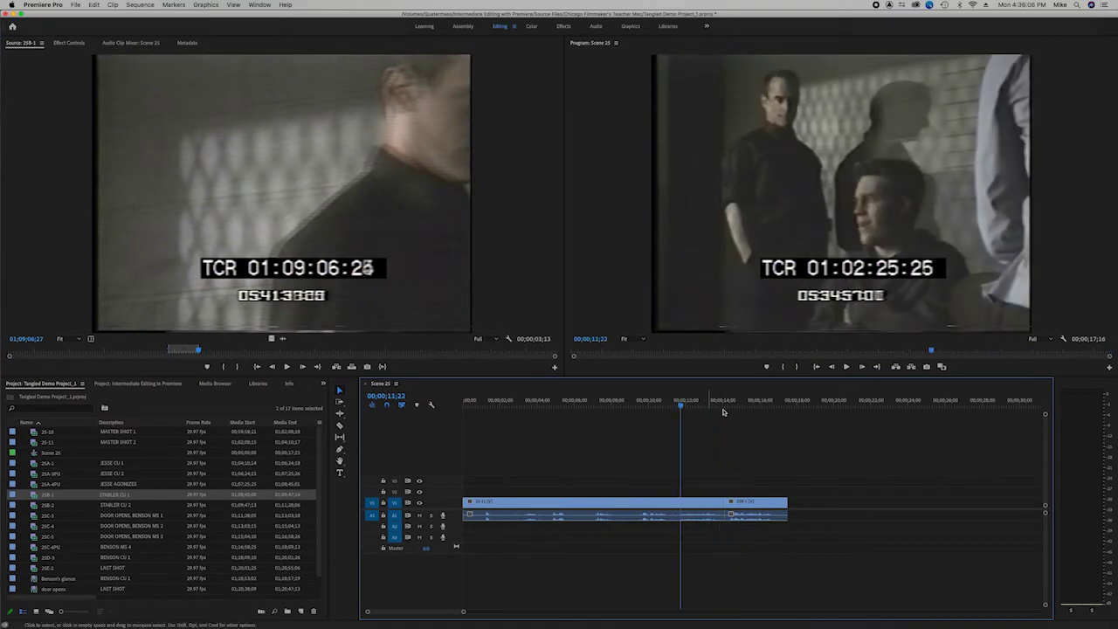
pyautogui.press('space')
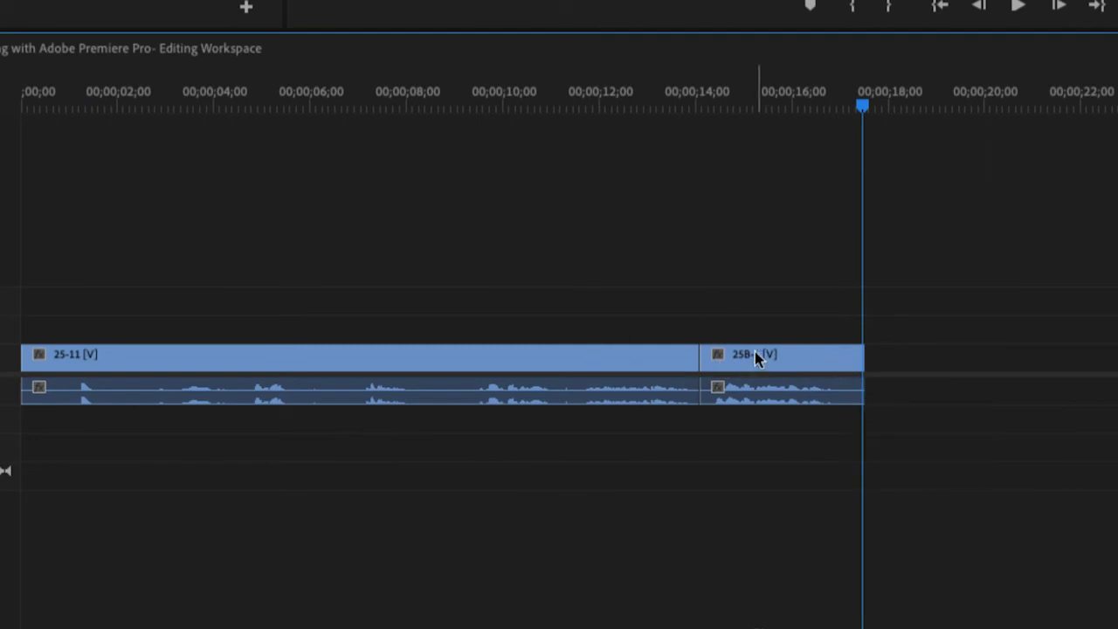
pyautogui.moveTo(822, 107); pyautogui.dragTo(701, 120)
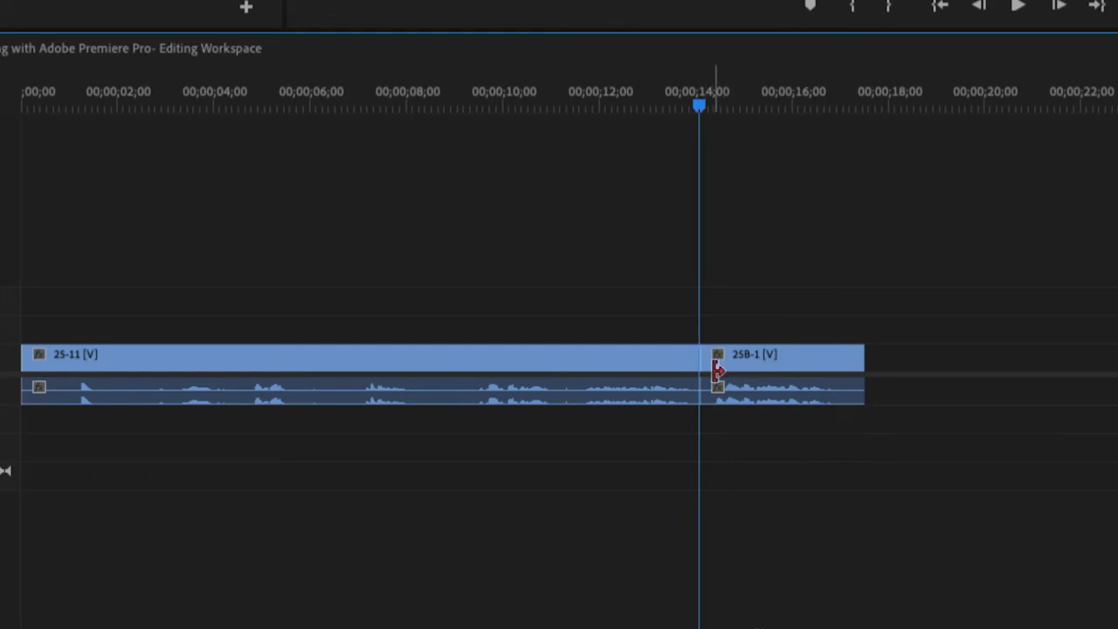
pyautogui.press('Down')
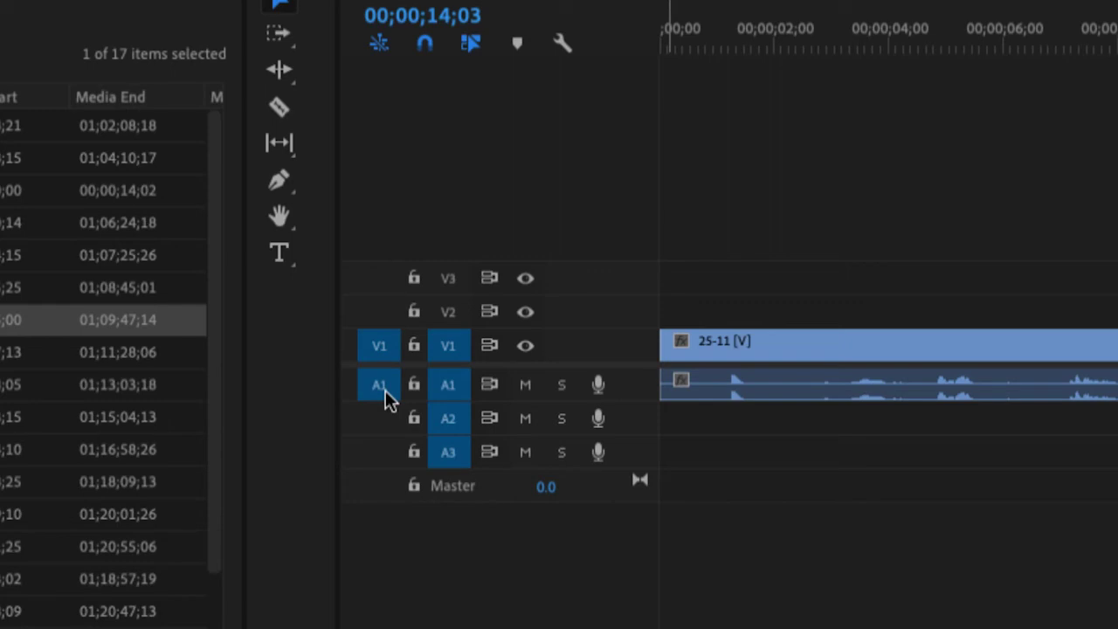
# - Target video track V3 and untarget V1 in the Scene 25 timeline, and restore the original track targeting
pyautogui.moveTo(378, 391)
pyautogui.mouseDown()
pyautogui.moveTo(374, 452)
pyautogui.moveTo(379, 387)
pyautogui.mouseUp()
pyautogui.moveTo(379, 346); pyautogui.dragTo(383, 276)
pyautogui.click(375, 347)
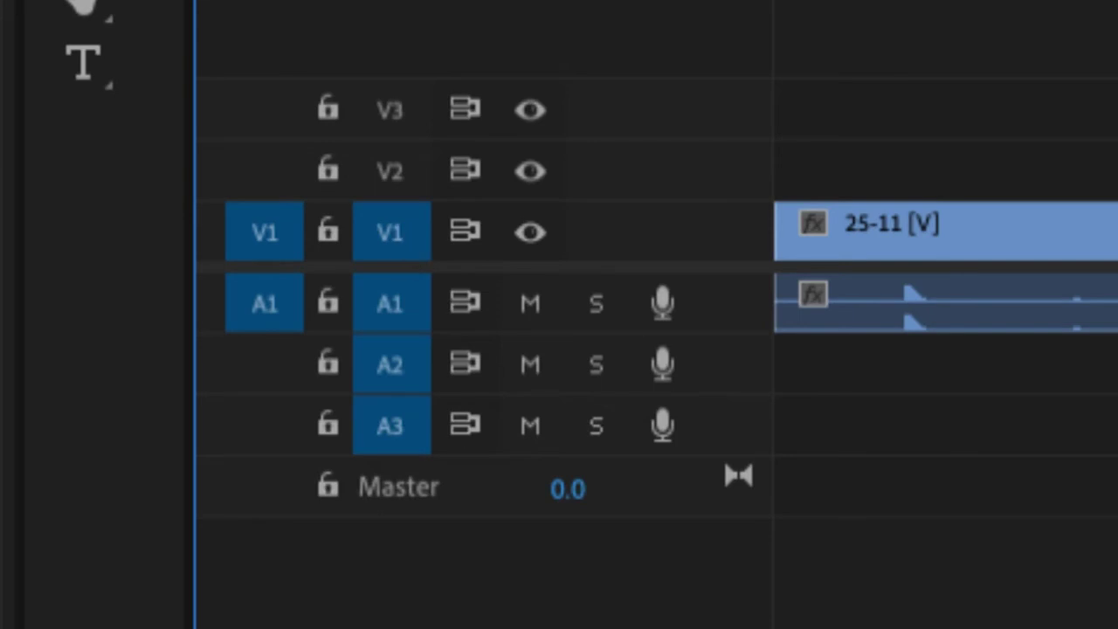
pyautogui.click(391, 113)
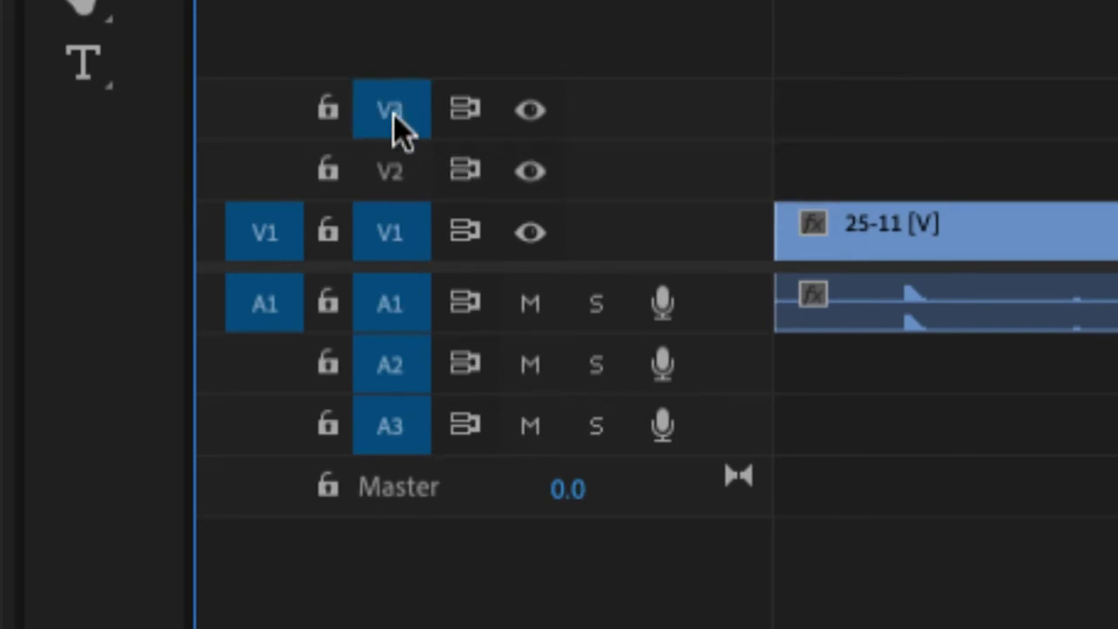
pyautogui.click(397, 234)
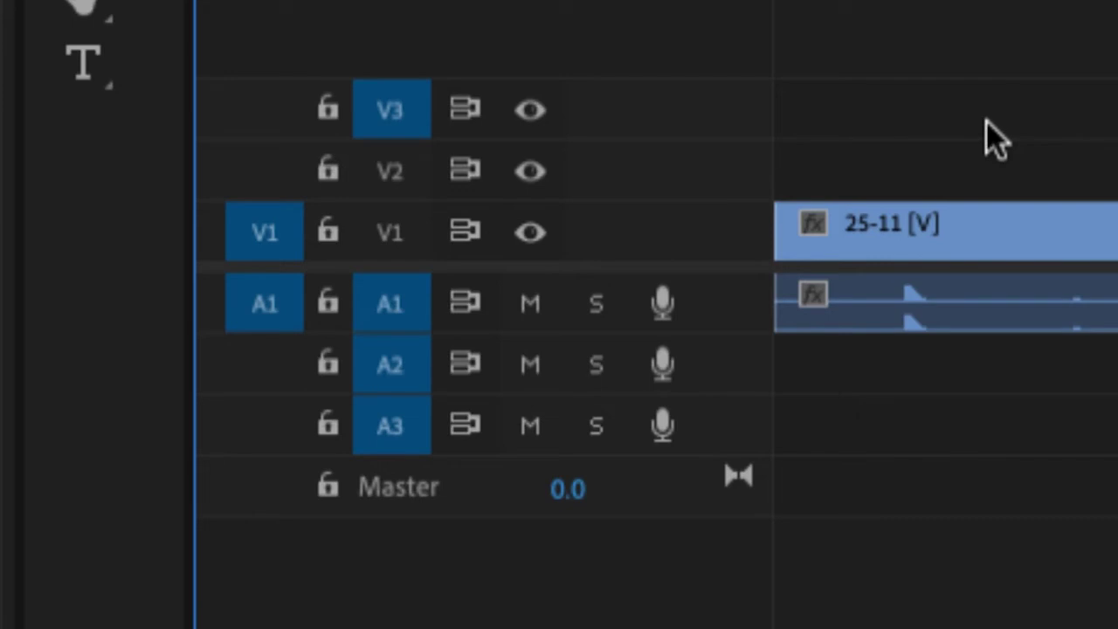
pyautogui.click(395, 234)
pyautogui.click(402, 91)
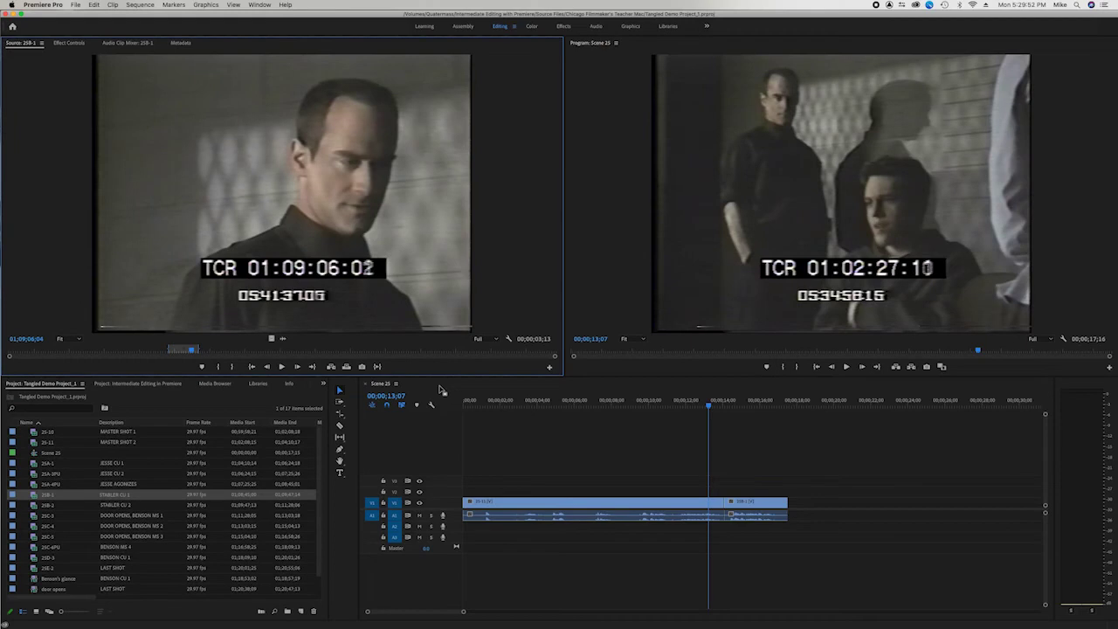
# - Delete both clips from the Scene 25 timeline and return the playhead to the start of the sequence
pyautogui.click(734, 470)
pyautogui.moveTo(877, 446); pyautogui.dragTo(532, 552)
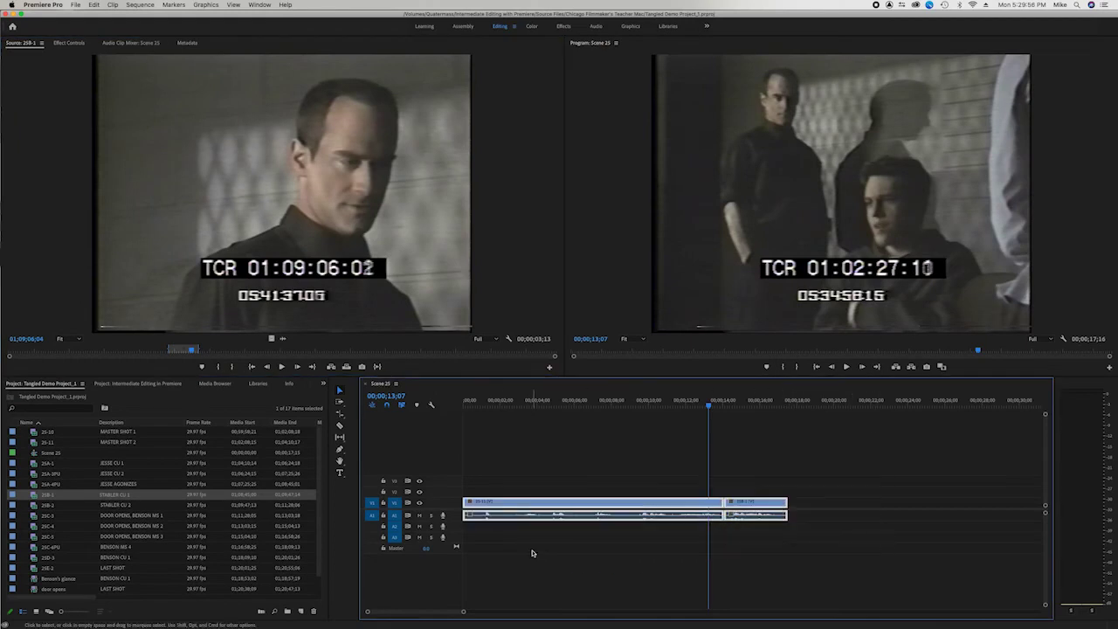
pyautogui.press('Delete')
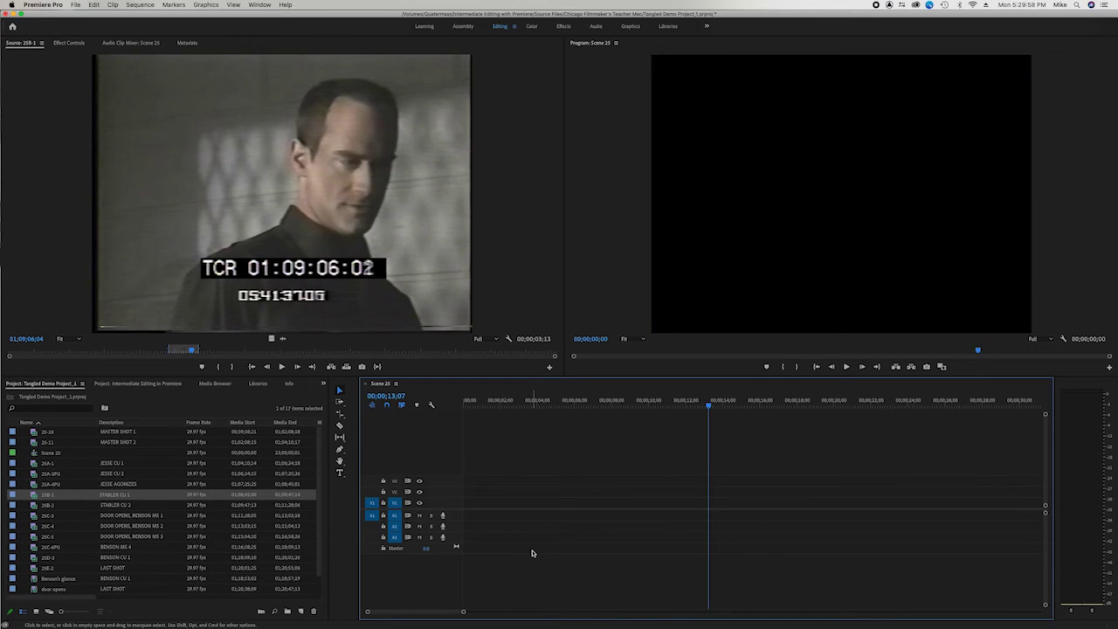
pyautogui.press('Home')
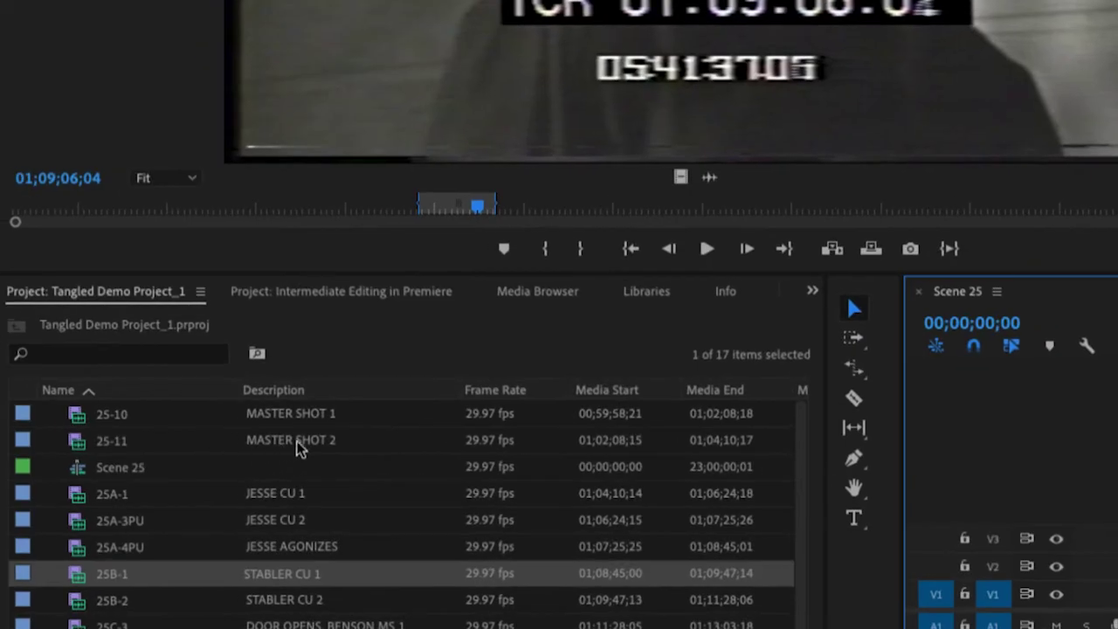
# - Load clip 25-11 as the source, extend its Out point to a duration of 00;01;53;29, and place it at the start of Scene 25
pyautogui.click(77, 447)
pyautogui.doubleClick(76, 447)
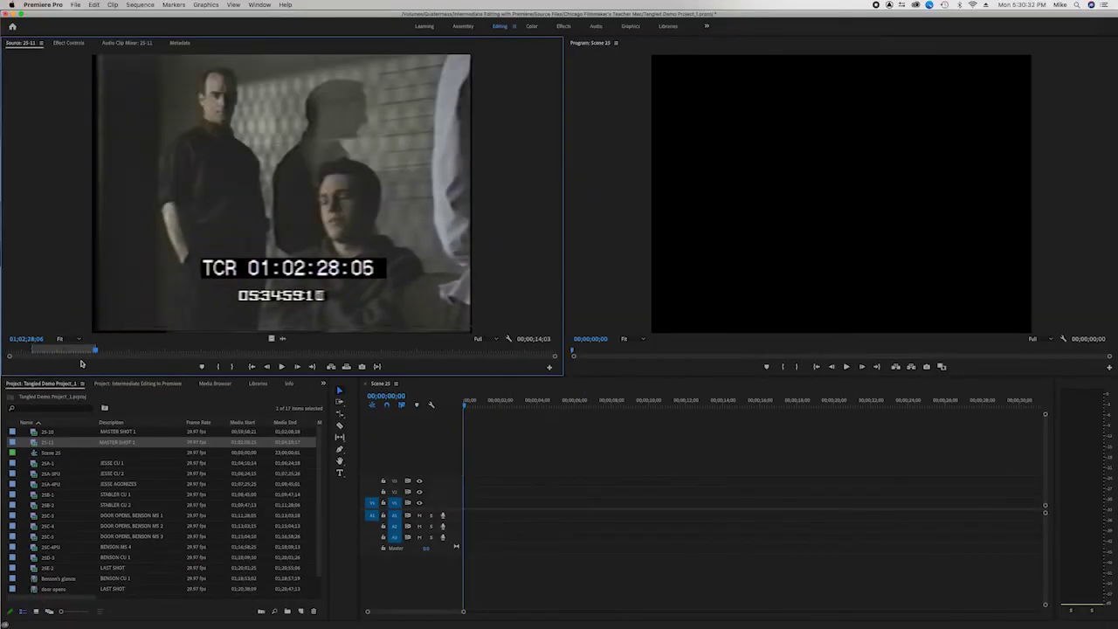
pyautogui.moveTo(97, 352); pyautogui.dragTo(143, 350)
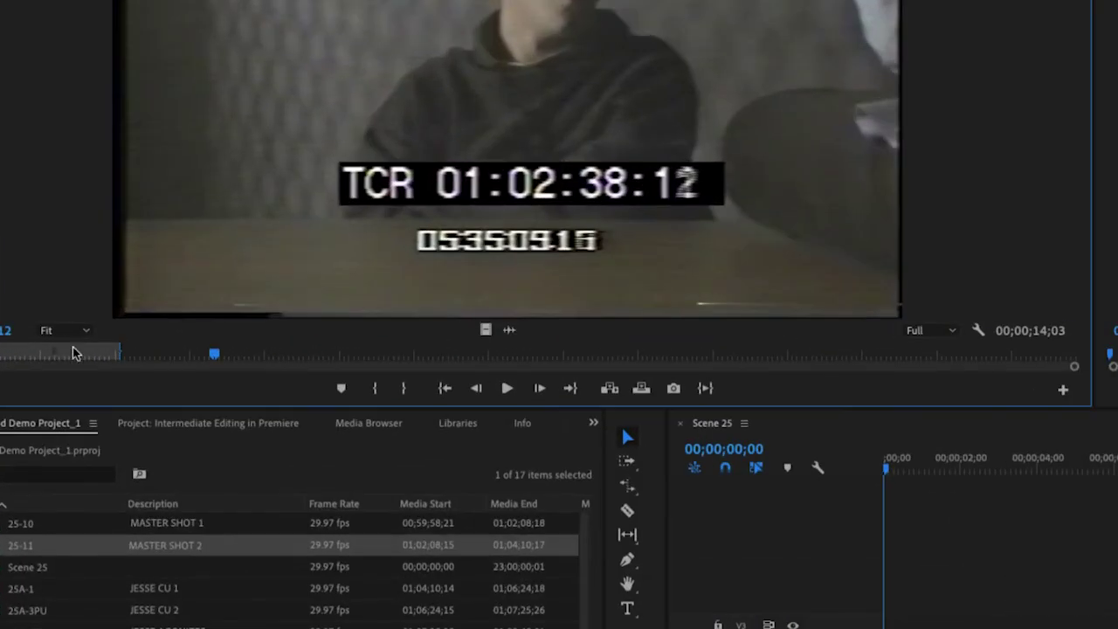
pyautogui.moveTo(119, 359); pyautogui.dragTo(1017, 367)
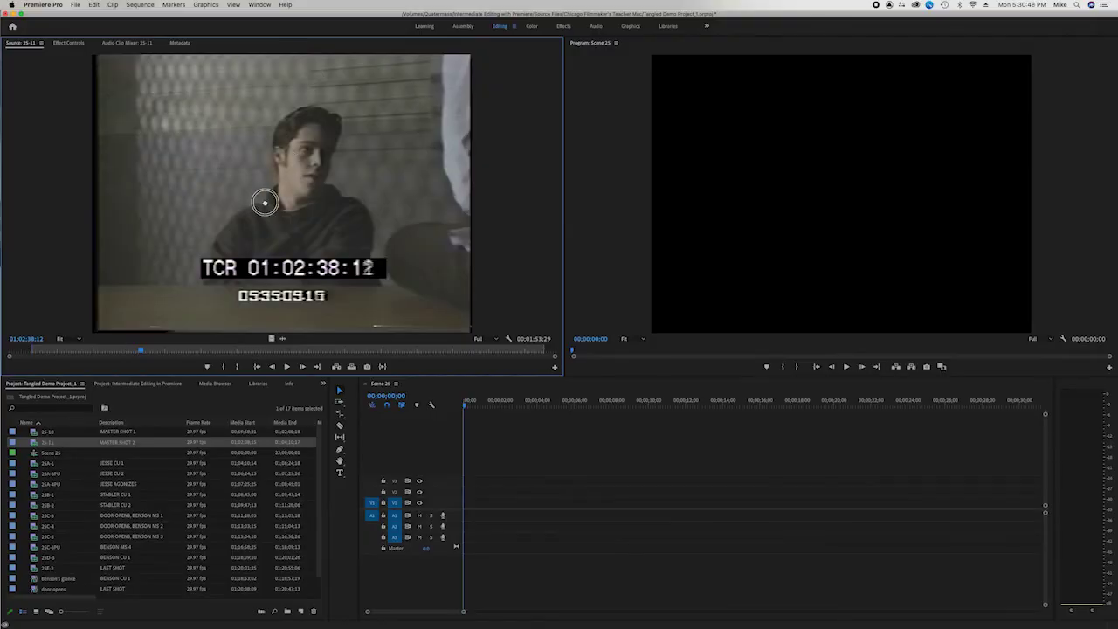
pyautogui.moveTo(395, 322); pyautogui.dragTo(464, 513)
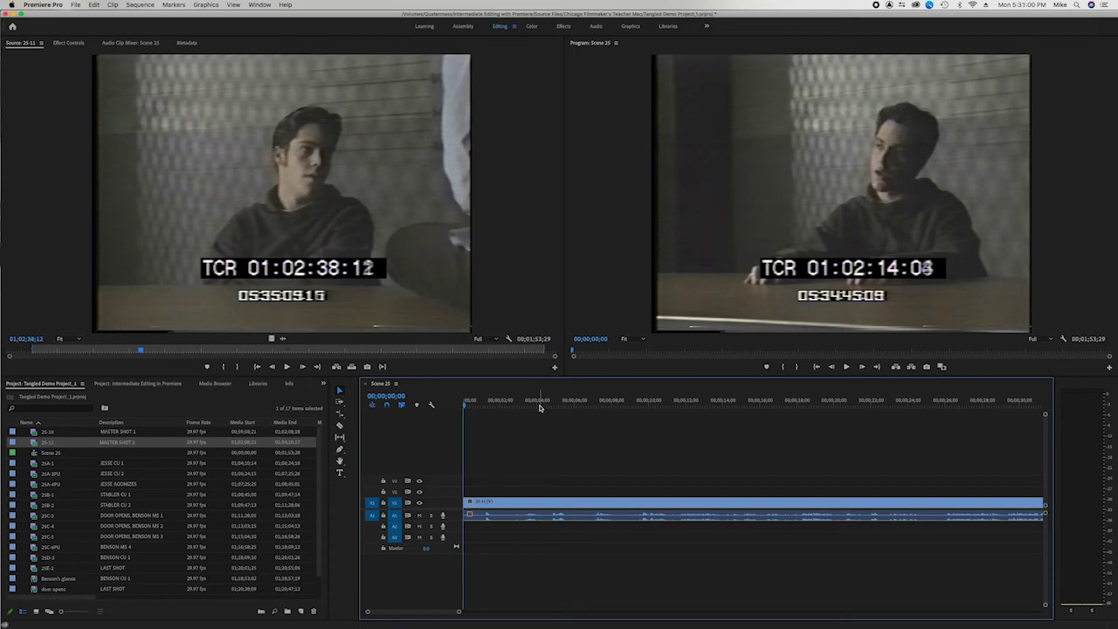
pyautogui.press('-')
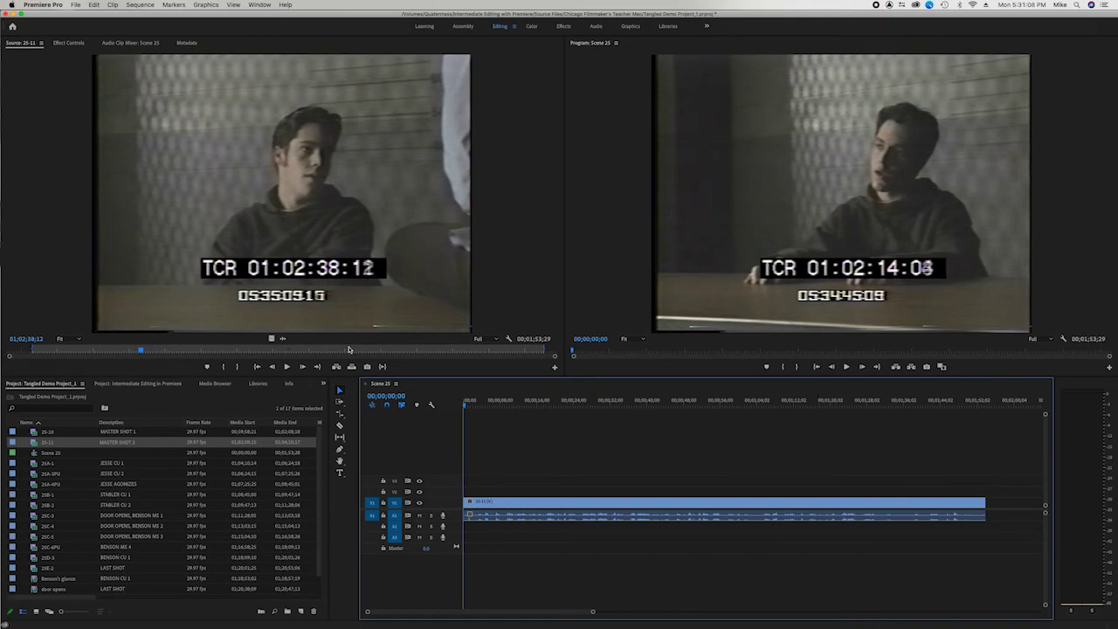
# - Scrub and play through clip 25-11 in the Scene 25 sequence and park the playhead at 00;00;14;23
pyautogui.moveTo(465, 407); pyautogui.dragTo(524, 415)
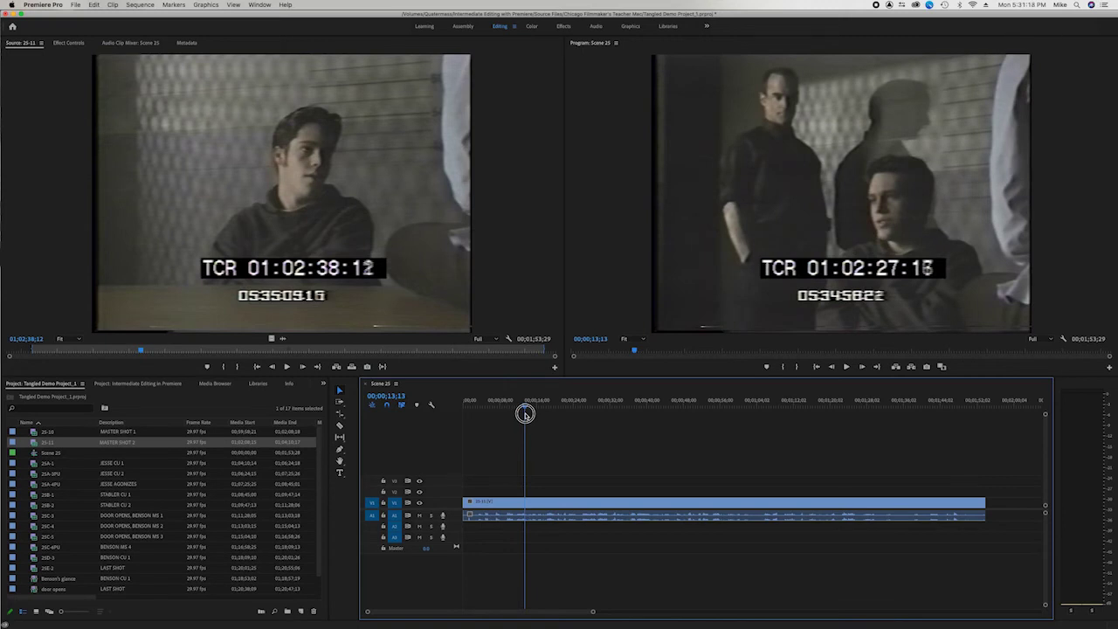
pyautogui.moveTo(524, 414); pyautogui.dragTo(485, 426)
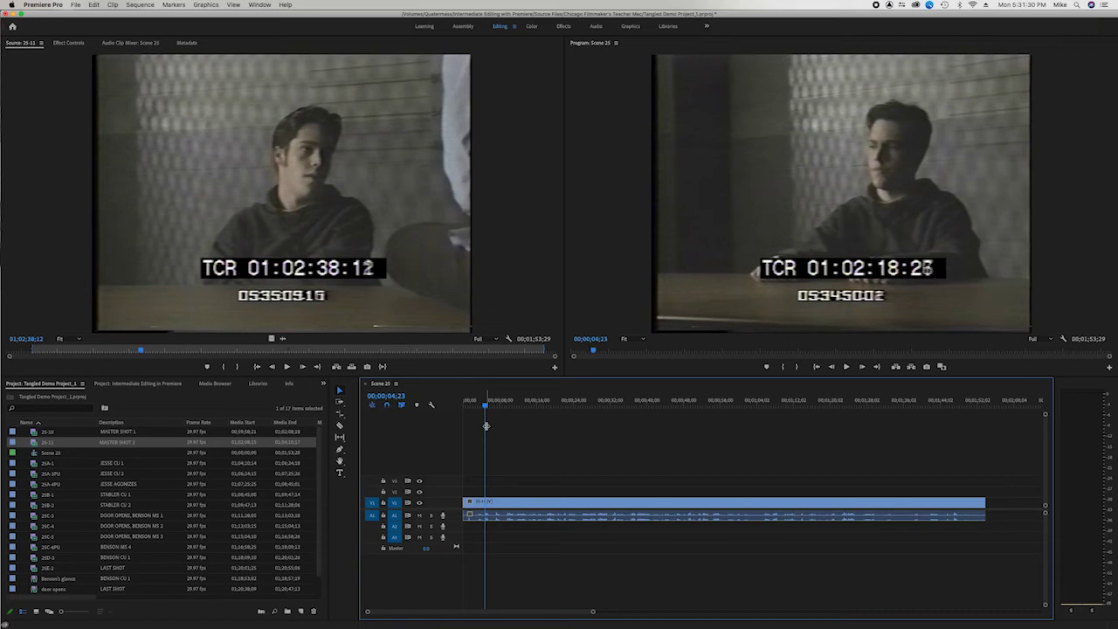
pyautogui.press('space')
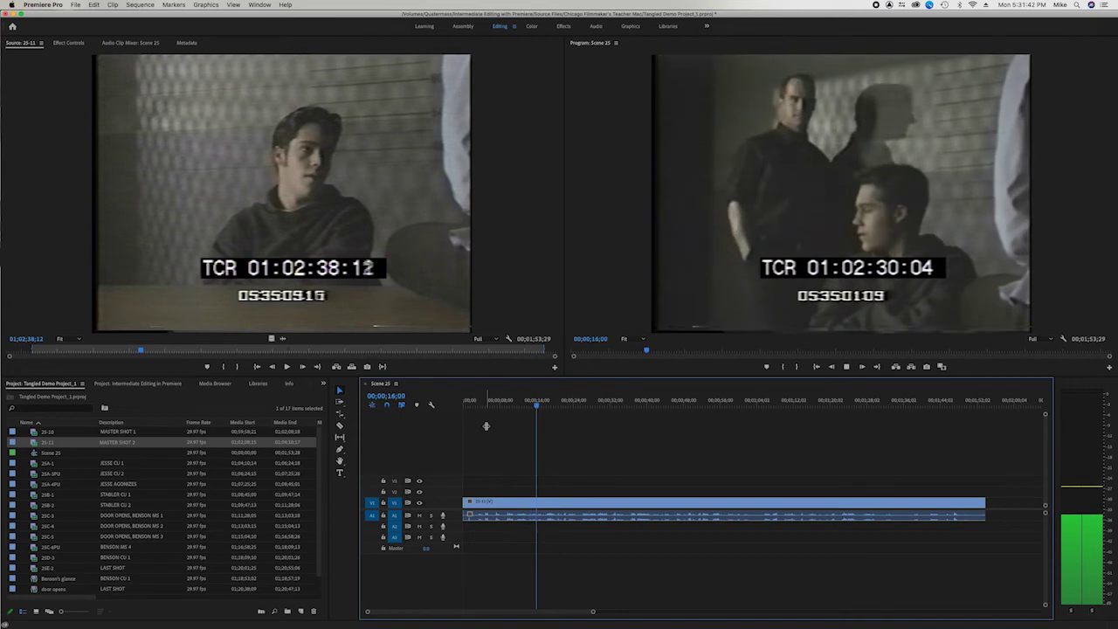
pyautogui.press('space')
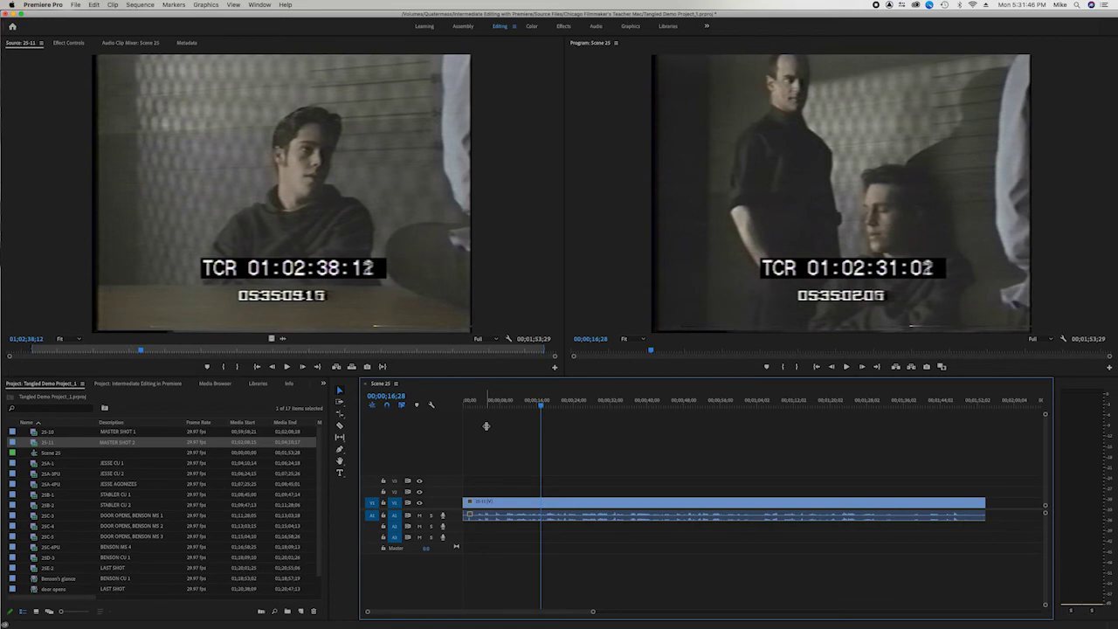
pyautogui.press('j')
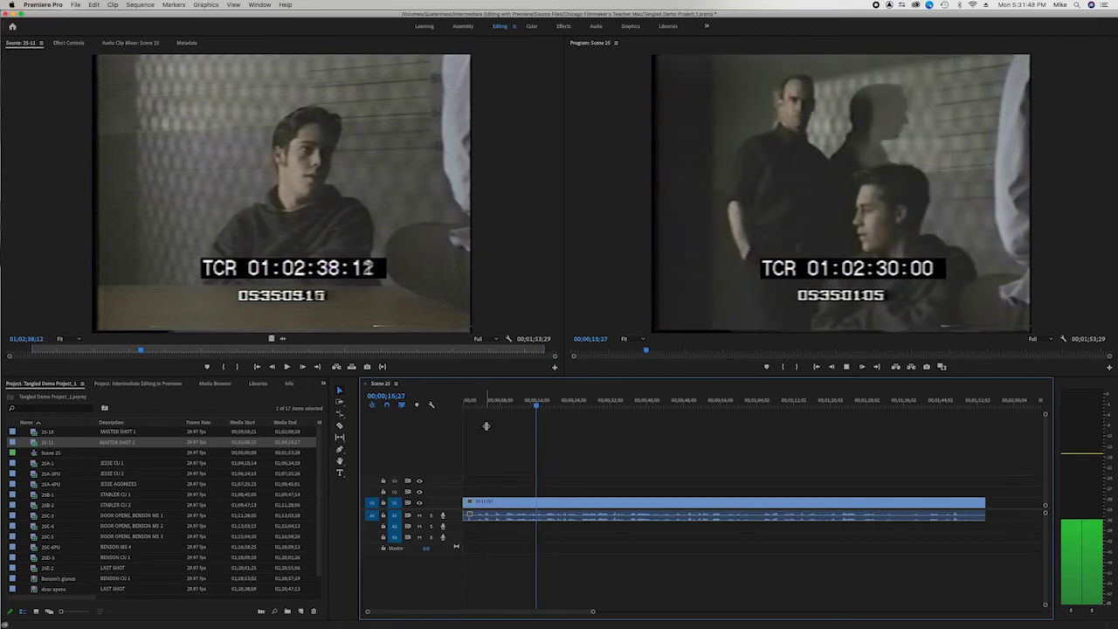
pyautogui.press('k')
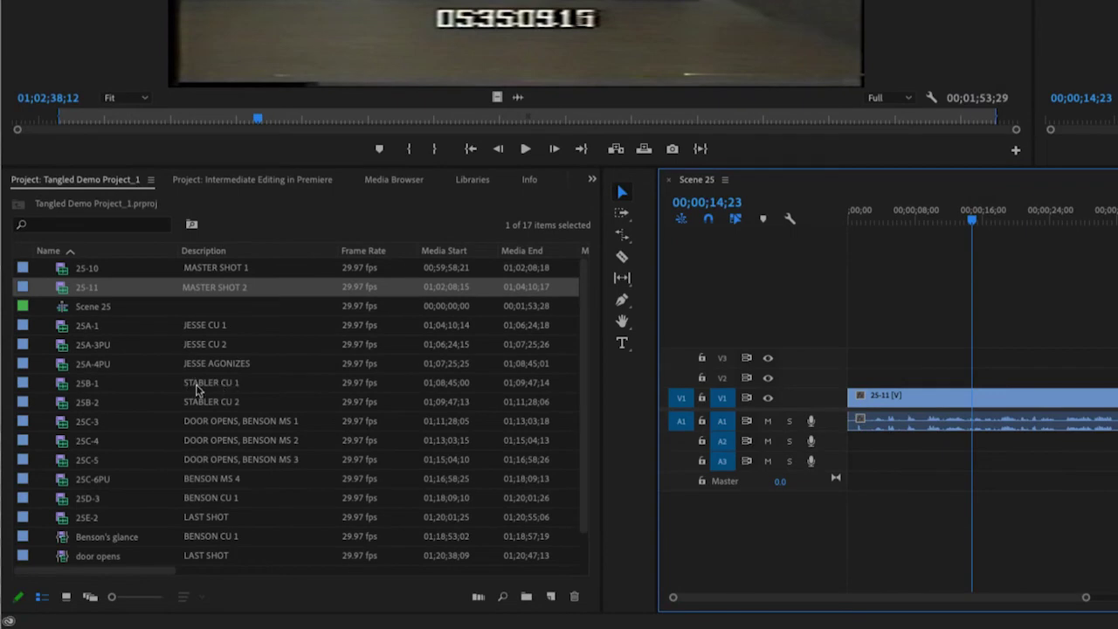
# - Load clip 25B-1 (STABLER CU 1) as the source and go to its In point
pyautogui.doubleClick(65, 385)
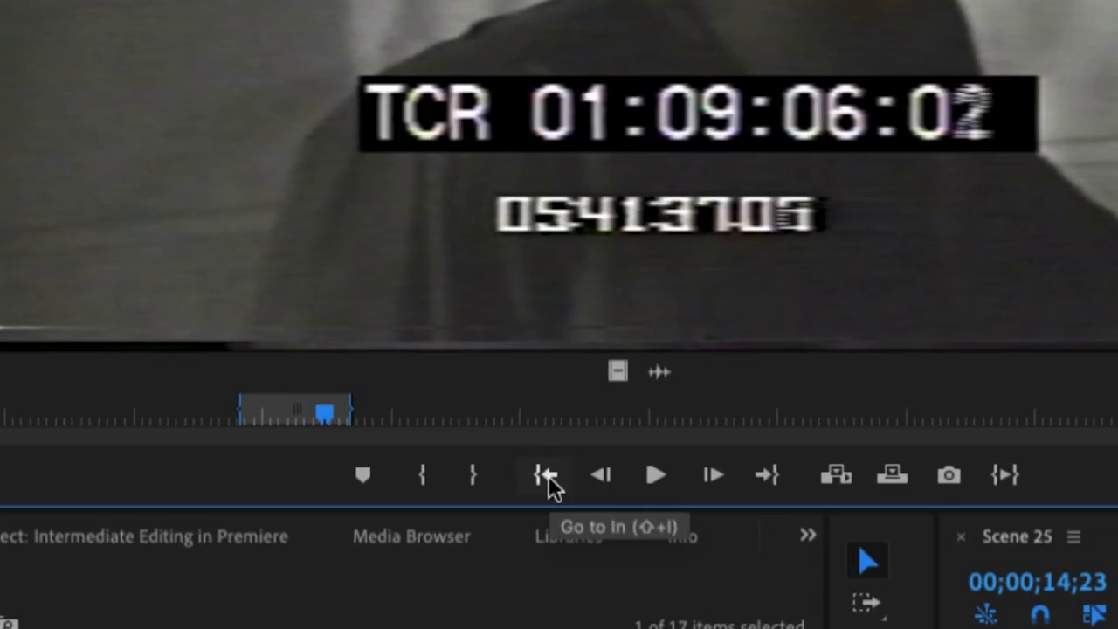
pyautogui.click(547, 475)
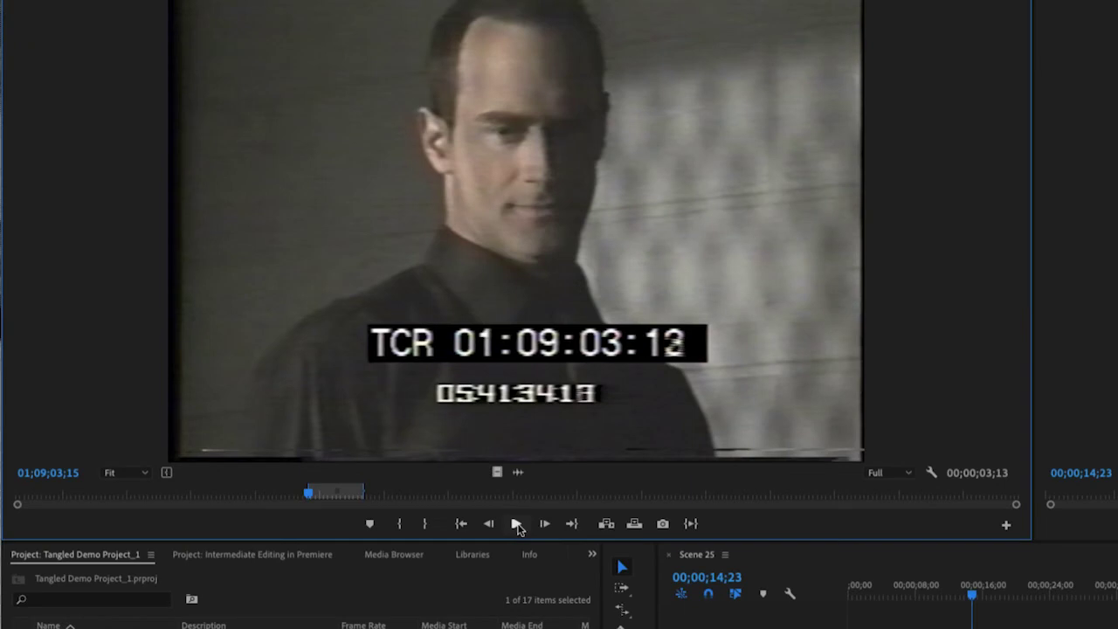
# - Preview the marked section of source clip 25B-1 and overwrite it into Scene 25 at 00;00;14;23
pyautogui.click(517, 524)
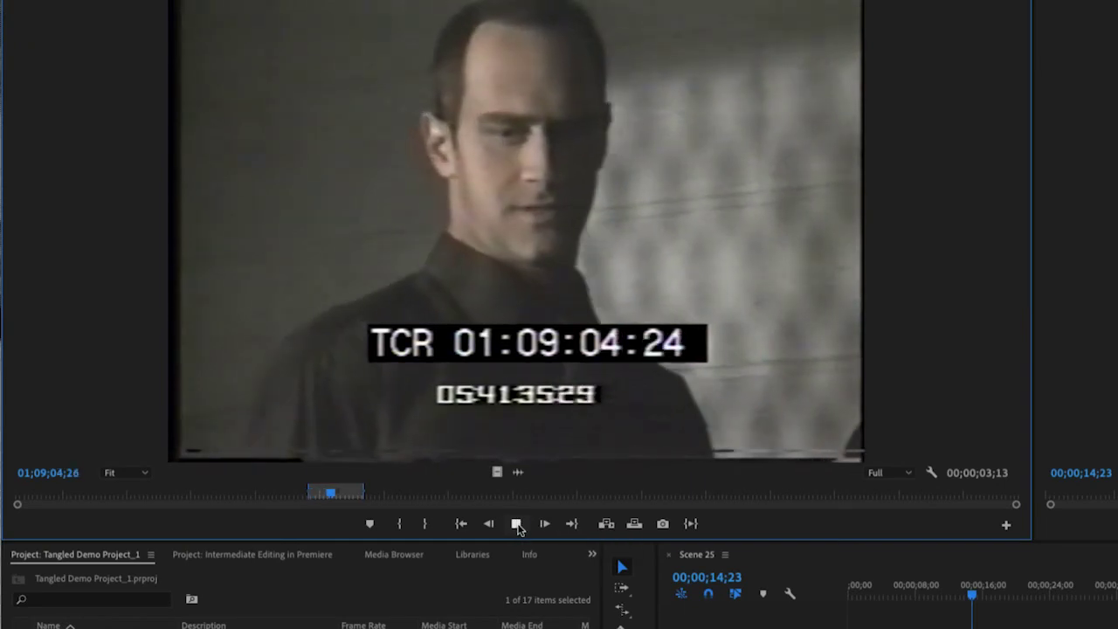
pyautogui.click(517, 524)
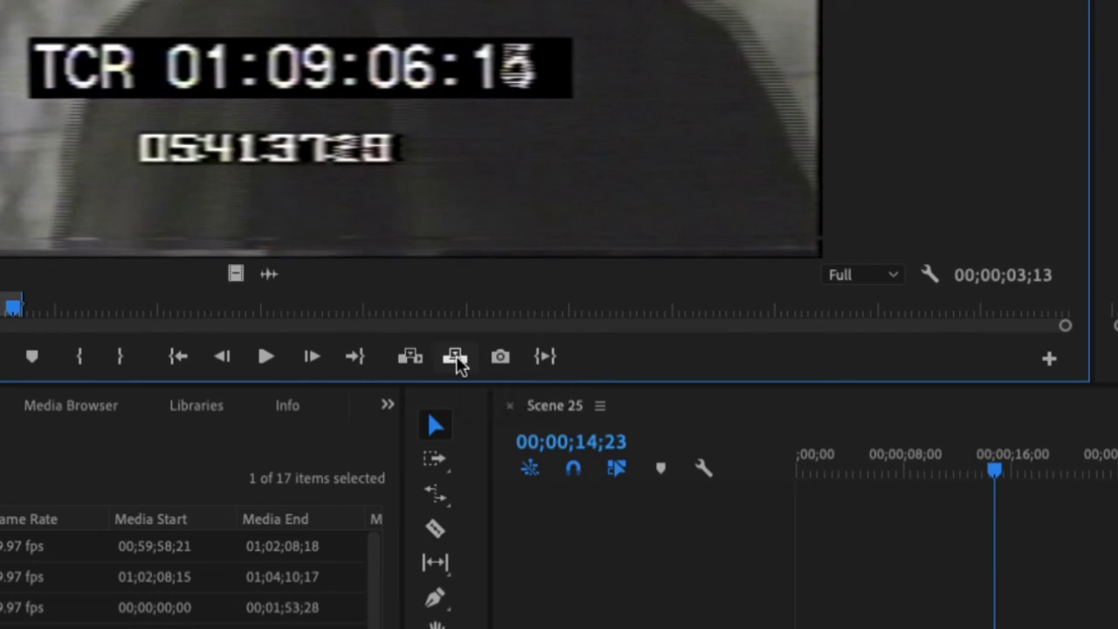
pyautogui.click(455, 357)
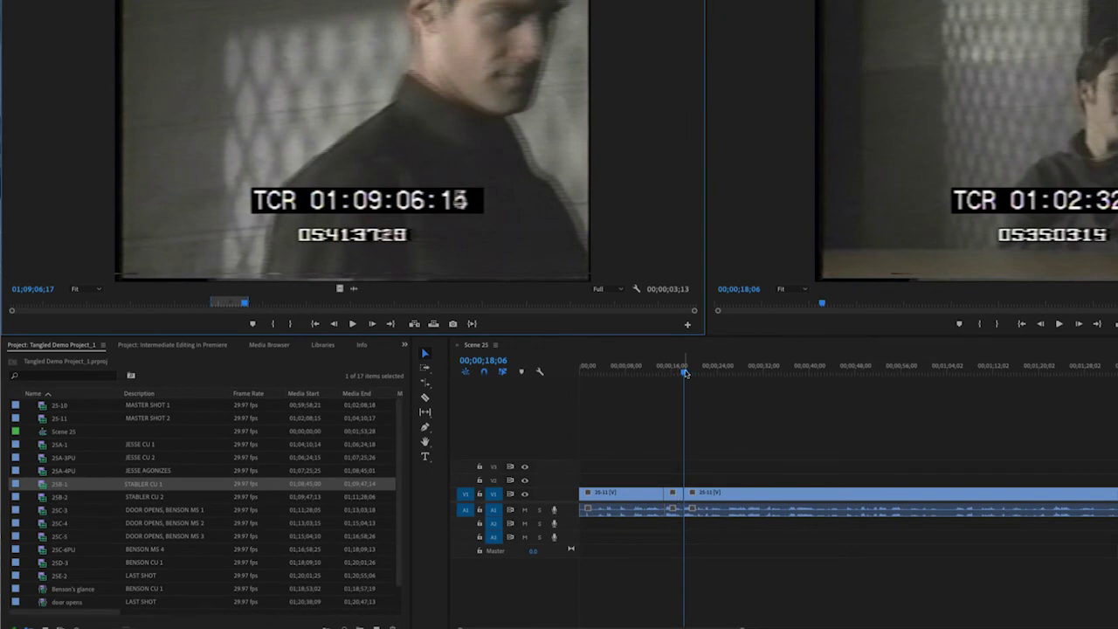
# - Play Scene 25 from 00;00;09;10 through the overwritten close-up 25B-1
pyautogui.moveTo(685, 373); pyautogui.dragTo(632, 372)
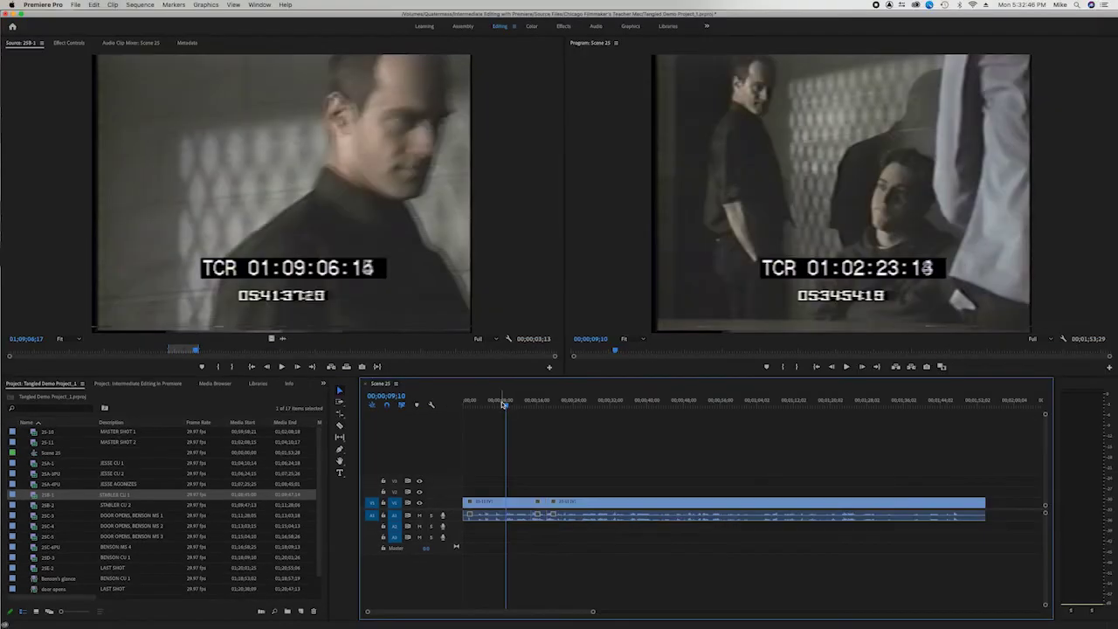
pyautogui.press('space')
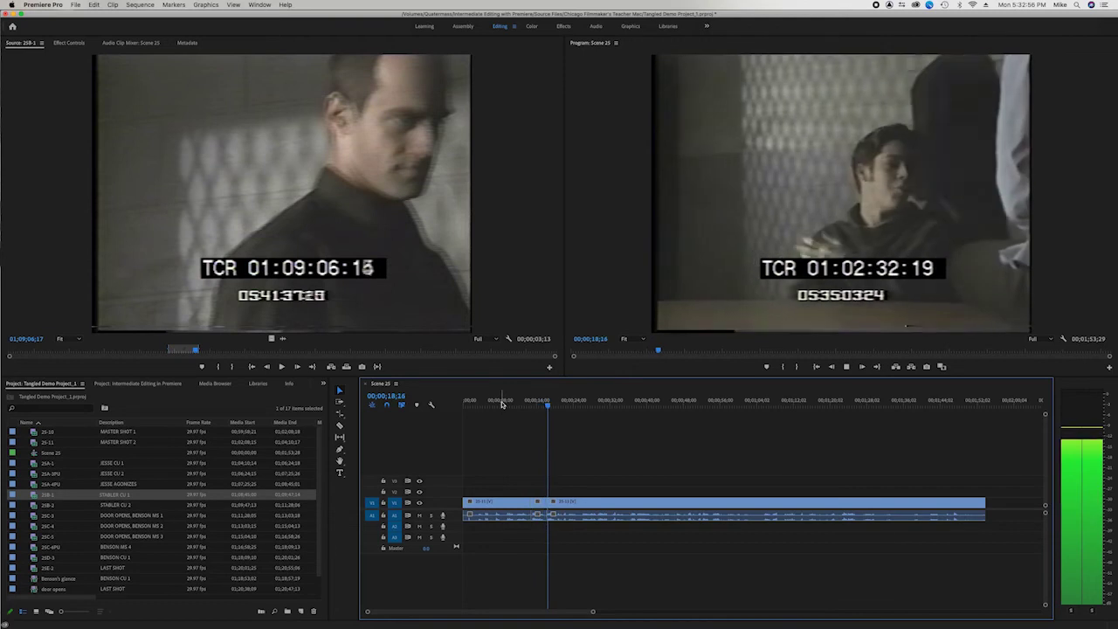
pyautogui.press('space')
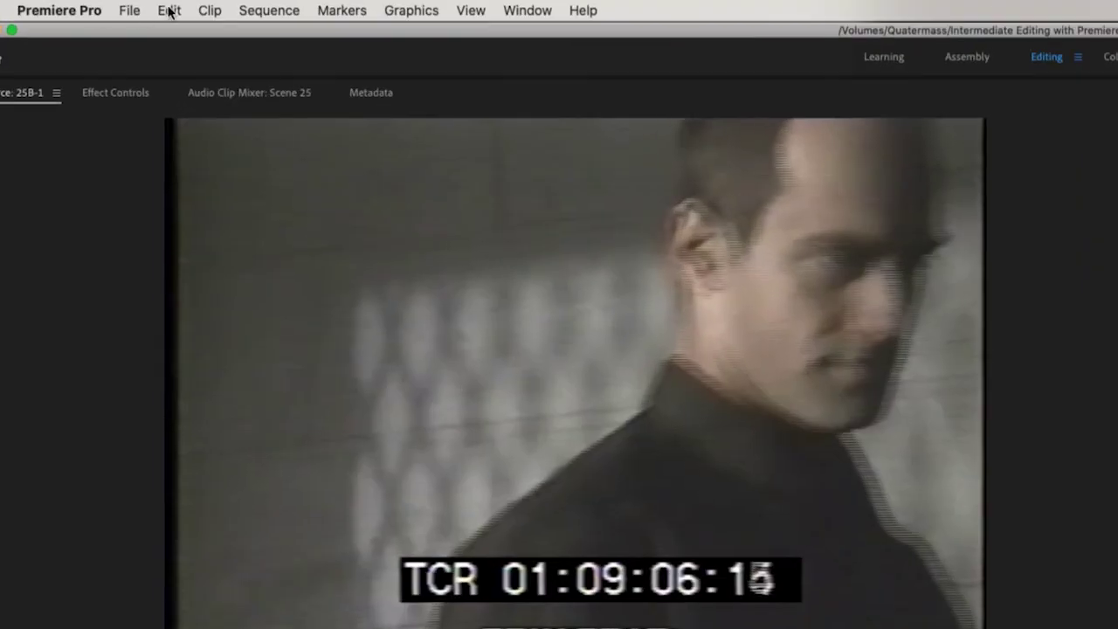
# - Undo the overwrite of 25B-1 and insert the same marked clip into Scene 25 at 00;00;14;14
pyautogui.click(94, 4)
pyautogui.click(180, 34)
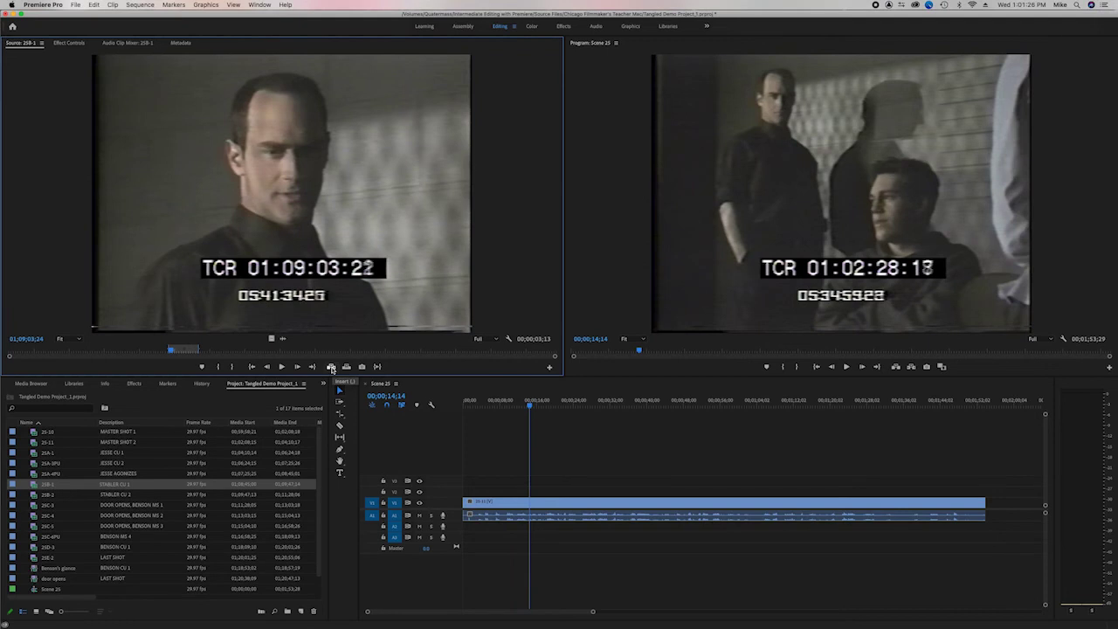
pyautogui.click(331, 366)
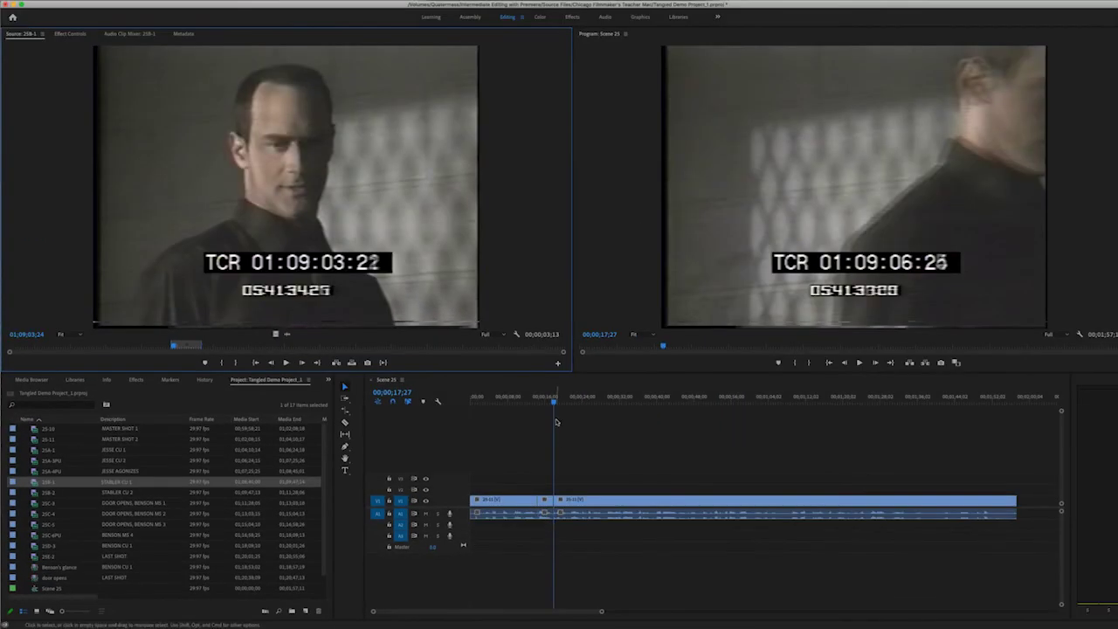
# - Play Scene 25 across the inserted close-up 25B-1, and undo the insert edit
pyautogui.rightClick(553, 401)
pyautogui.click(541, 402)
pyautogui.moveTo(552, 404); pyautogui.dragTo(522, 403)
pyautogui.press('space')
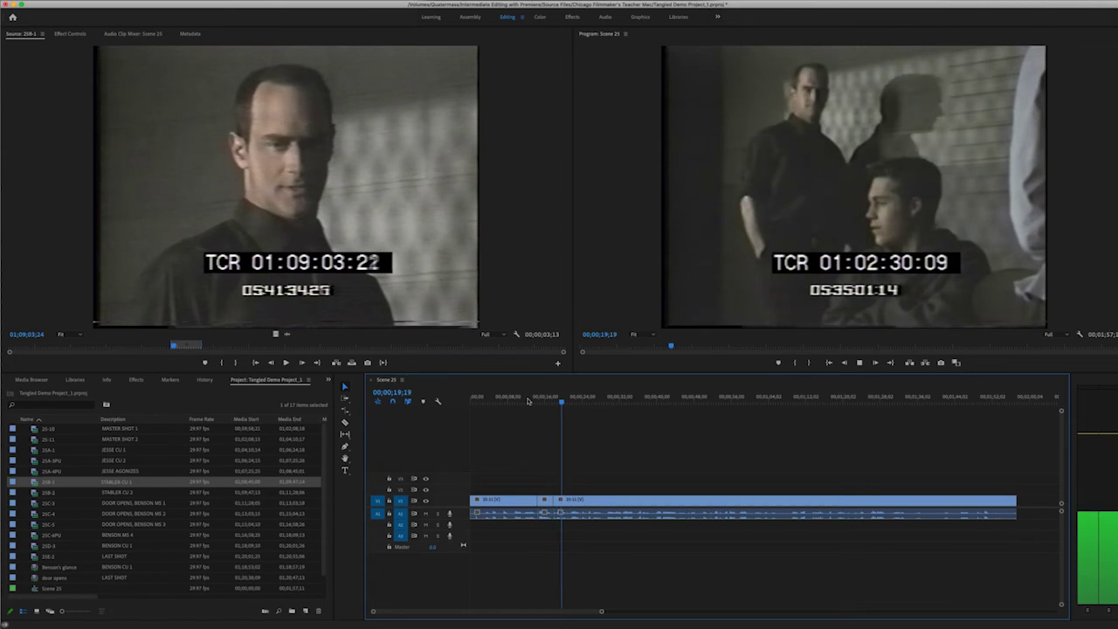
pyautogui.press('space')
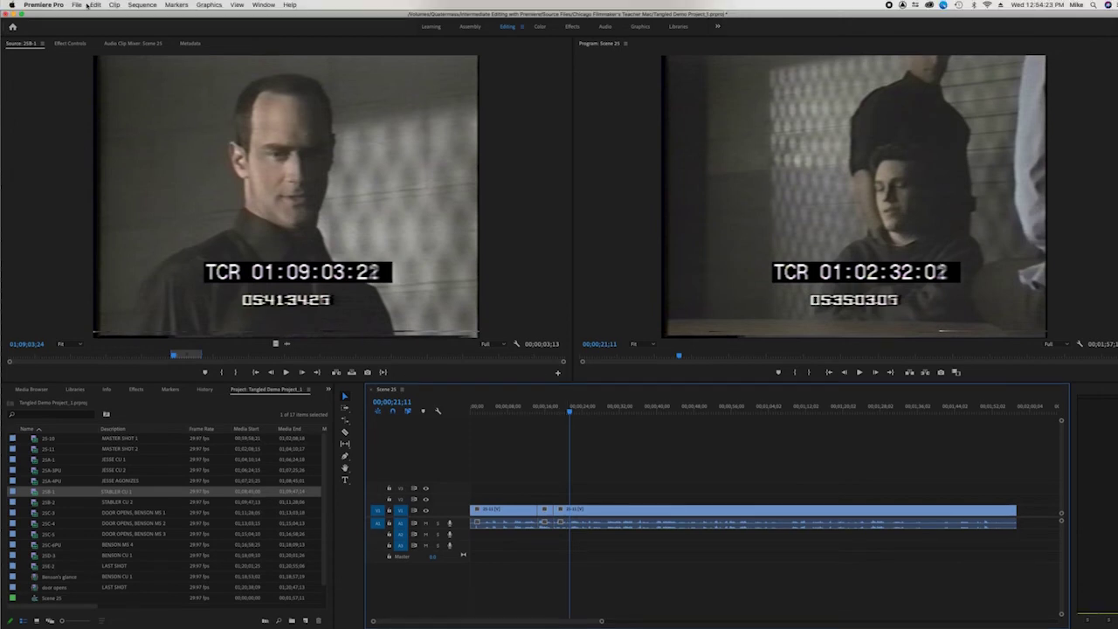
pyautogui.click(95, 5)
pyautogui.click(101, 16)
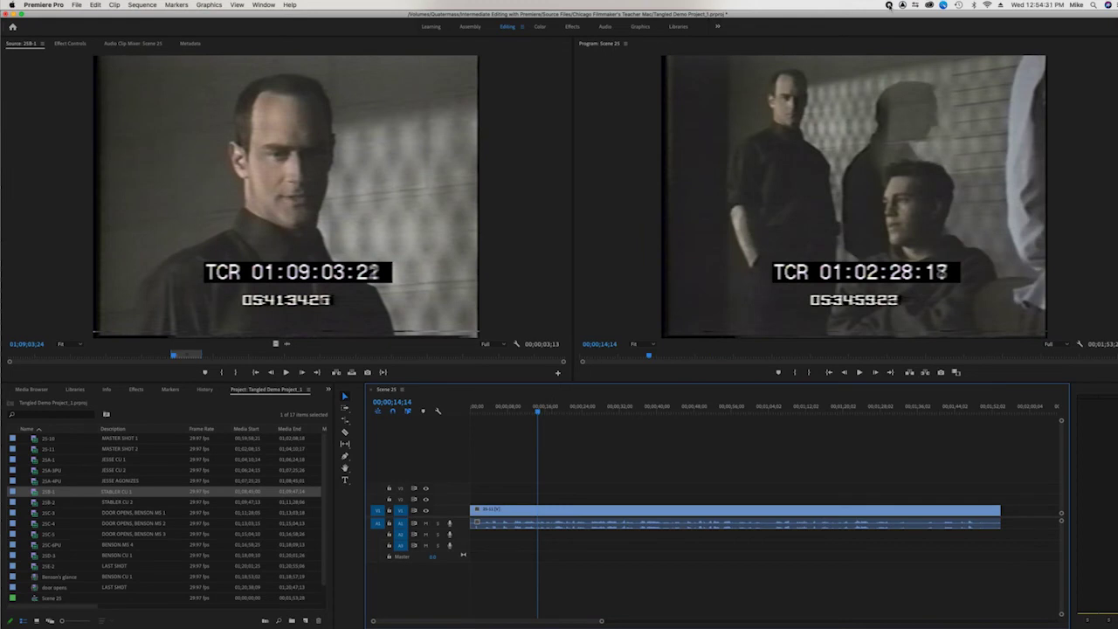
# - Play the opening of master shot 25-11 in Scene 25 and return the playhead to the sequence start
pyautogui.click(520, 407)
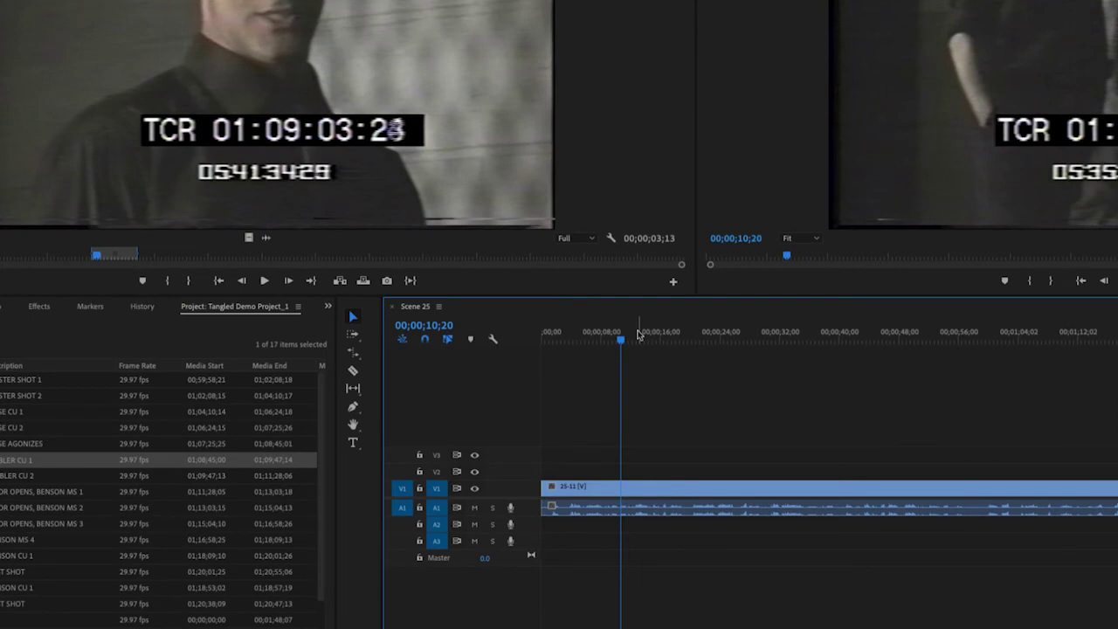
pyautogui.press('Home')
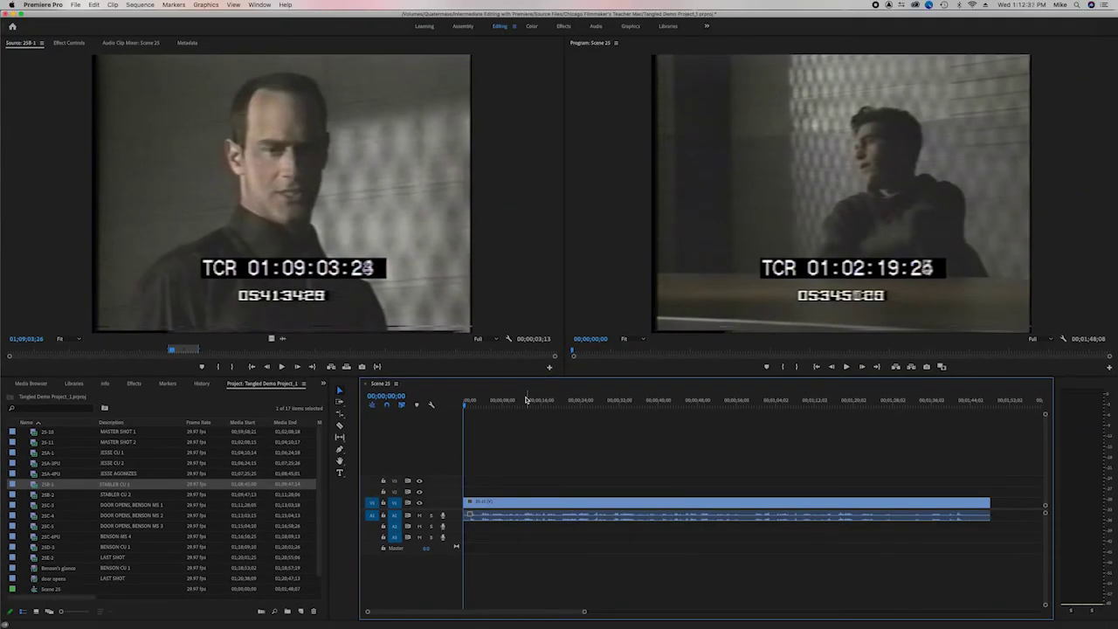
pyautogui.press('space')
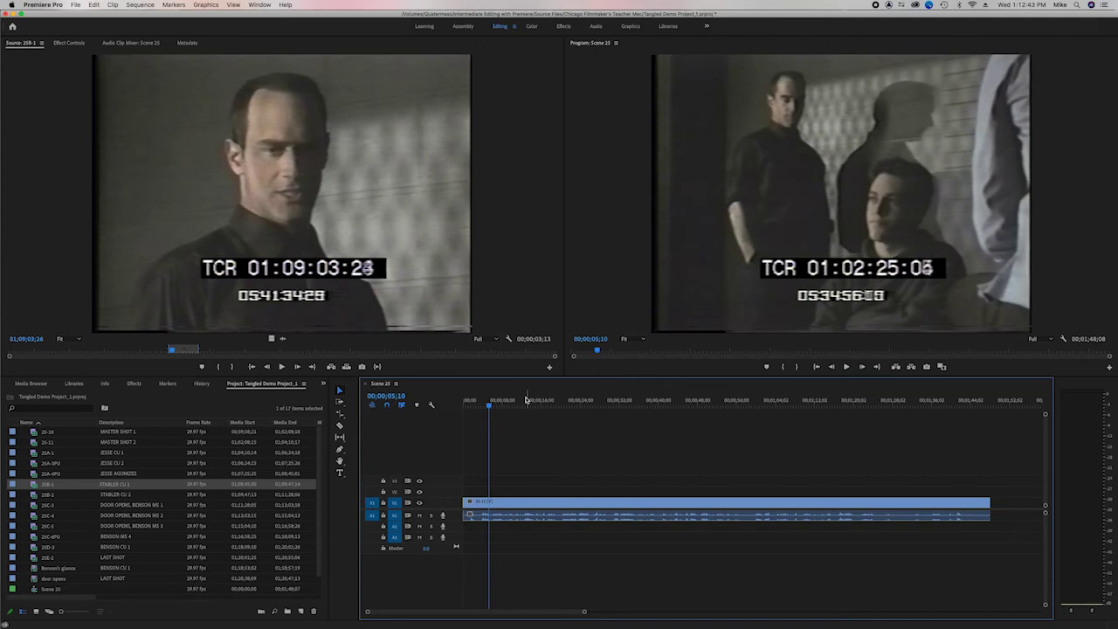
pyautogui.press('Home')
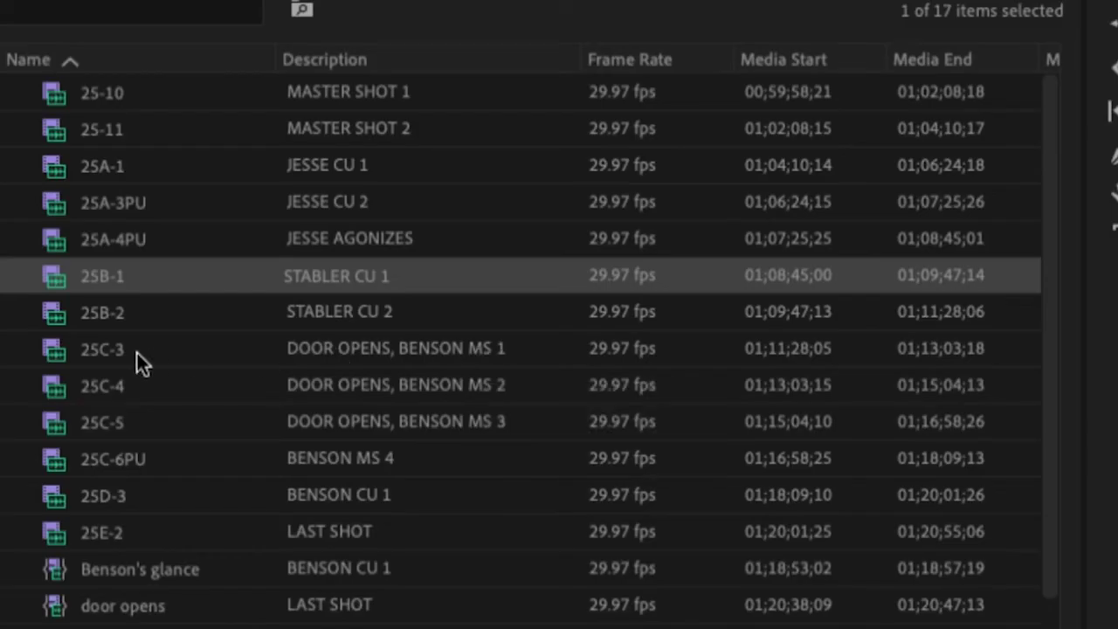
# - Load and preview clip 25C-3 (DOOR OPENS, BENSON MS 1) from its In point, and insert it at the start of Scene 25
pyautogui.doubleClick(53, 348)
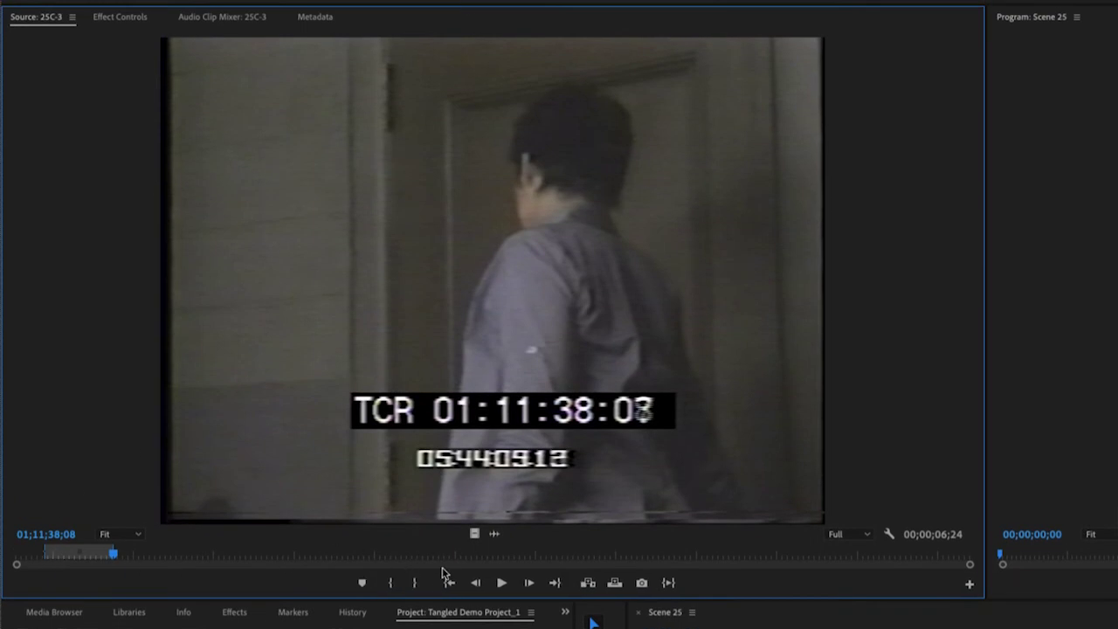
pyautogui.click(448, 584)
pyautogui.click(502, 583)
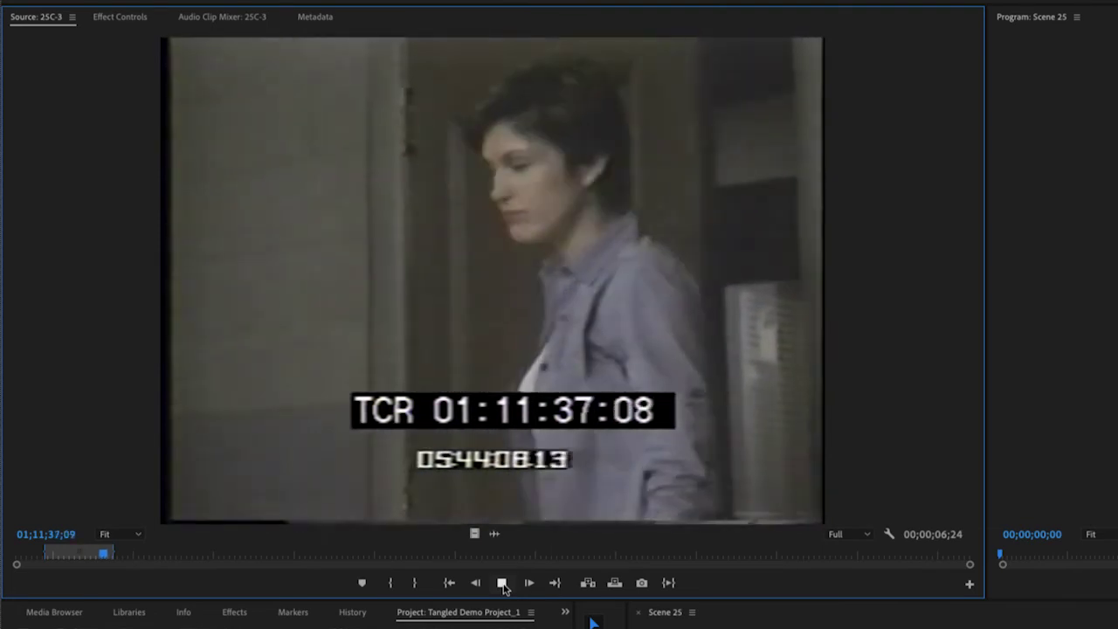
pyautogui.click(502, 583)
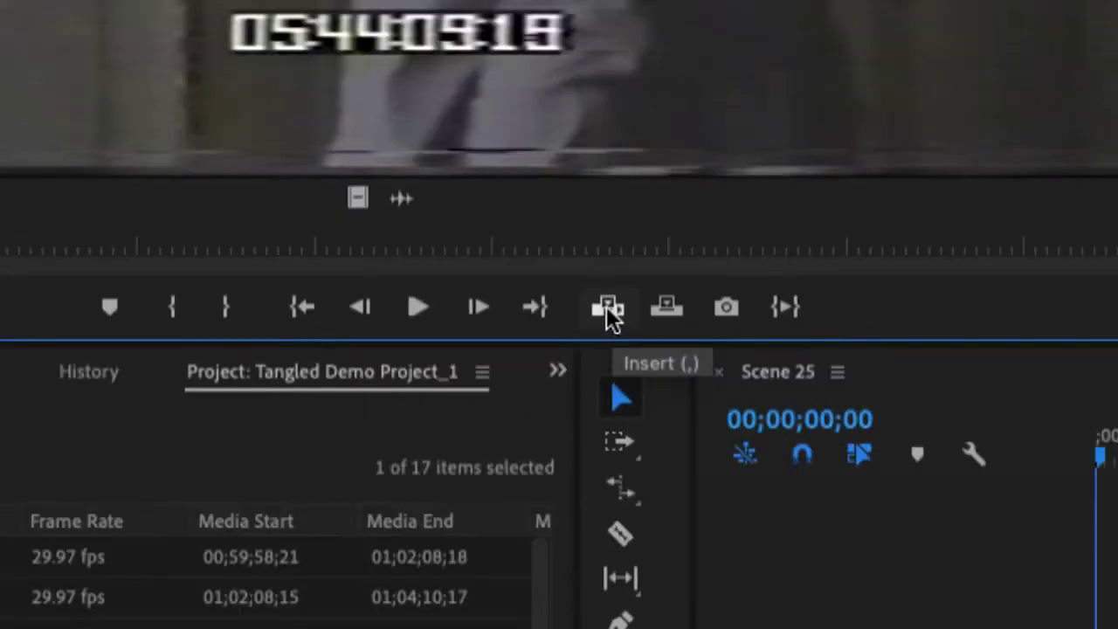
pyautogui.click(606, 307)
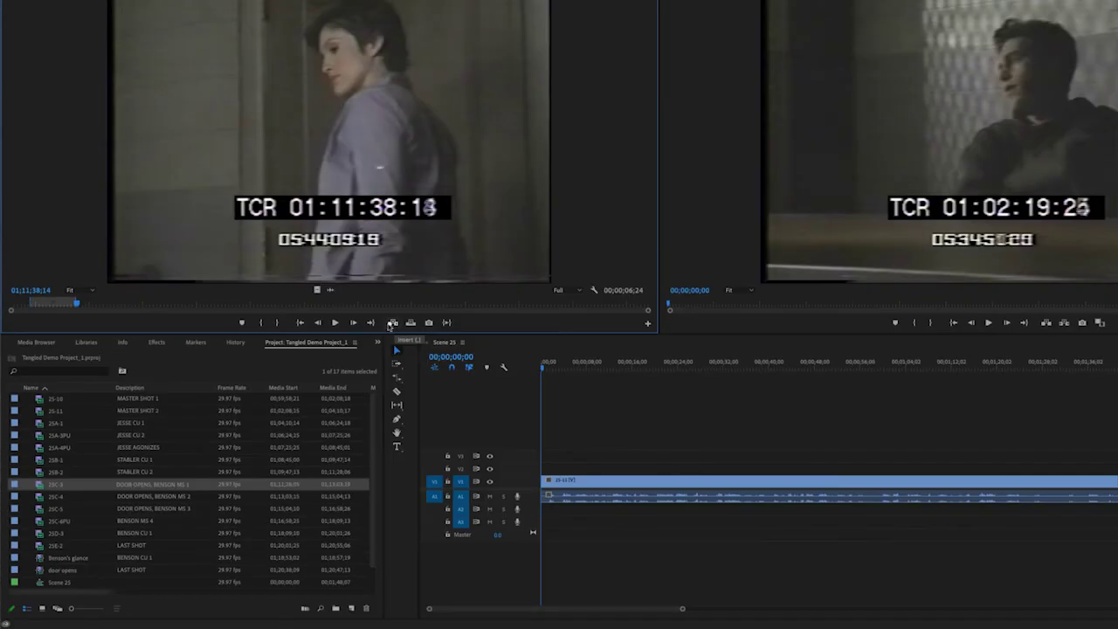
pyautogui.click(393, 323)
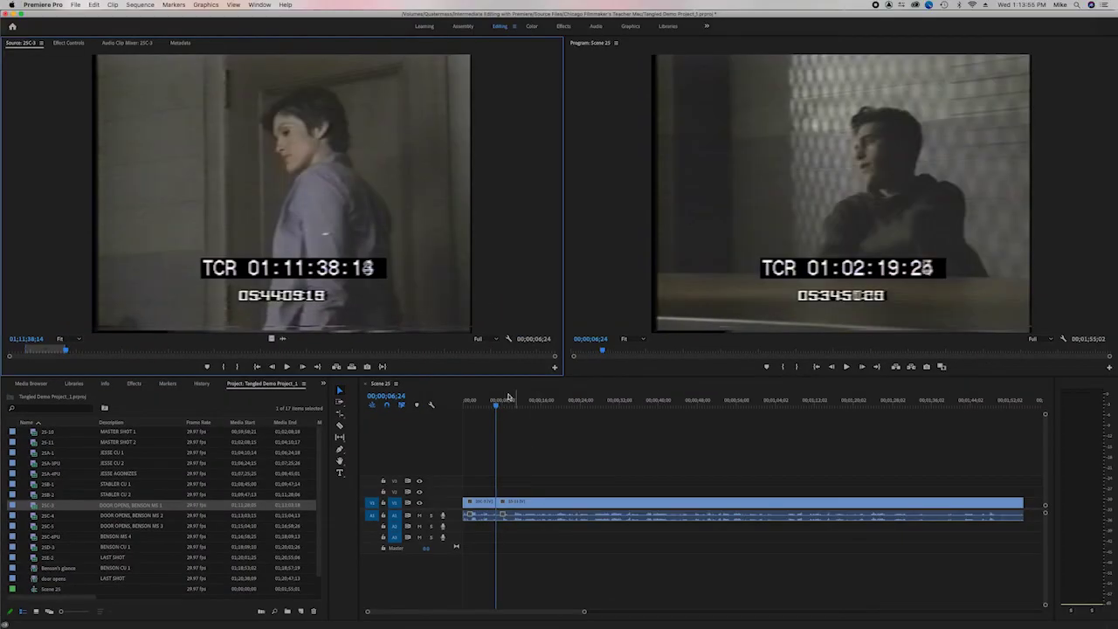
# - Return to the start of Scene 25 and play the newly inserted clip 25C-3
pyautogui.click(496, 405)
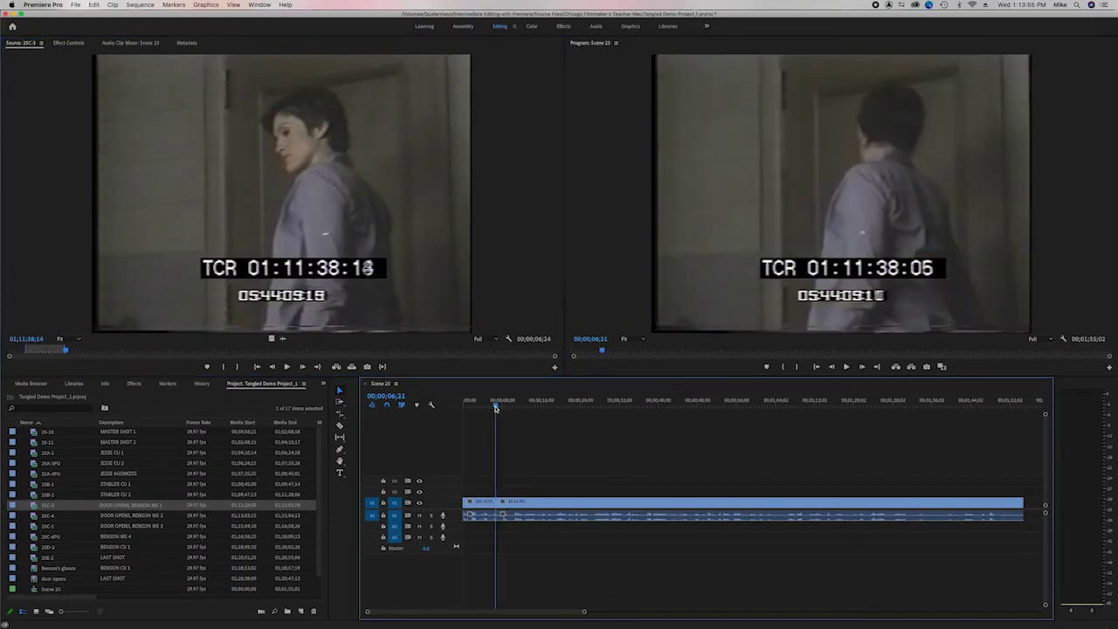
pyautogui.press('Home')
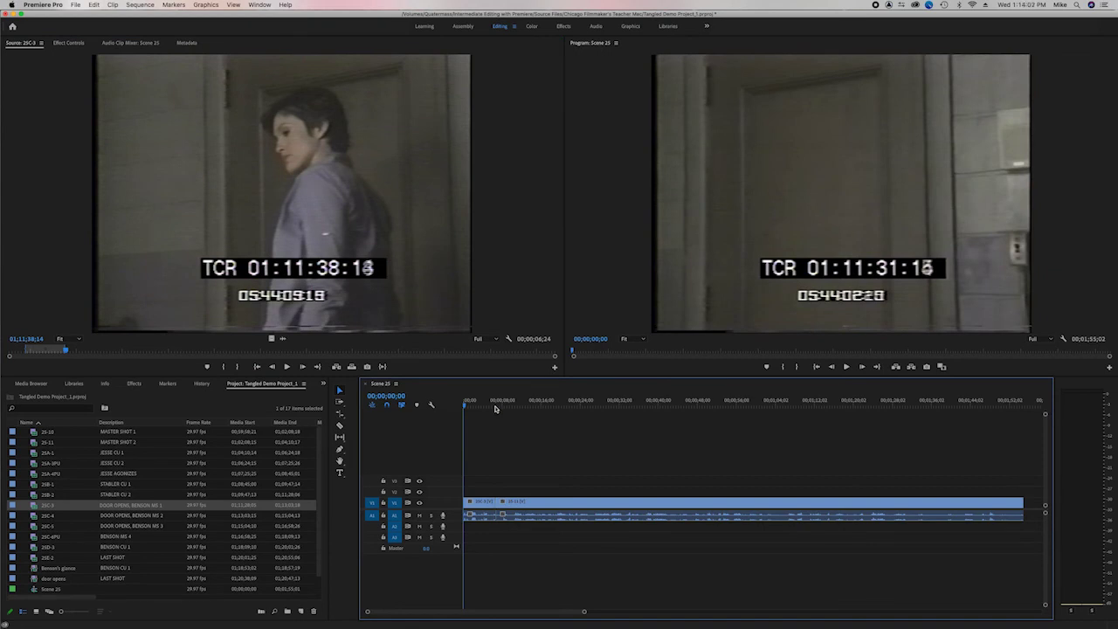
pyautogui.press('space')
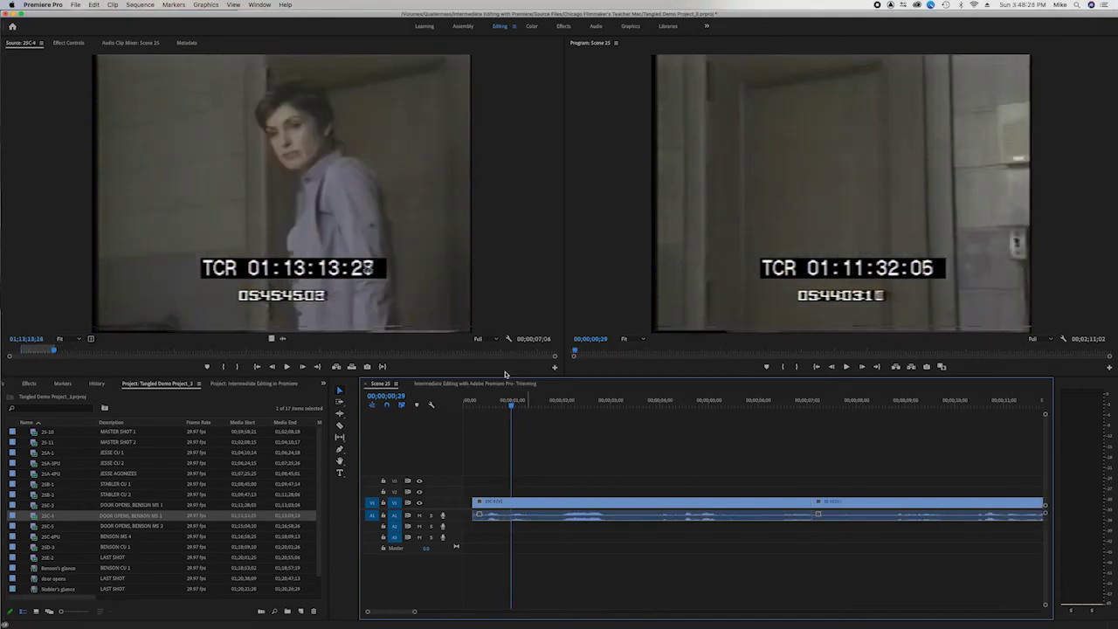
# - Play the first clip of Scene 25 past its cut to 00;00;07;18, and play source clip 25C-4 from In to Out
pyautogui.click(504, 403)
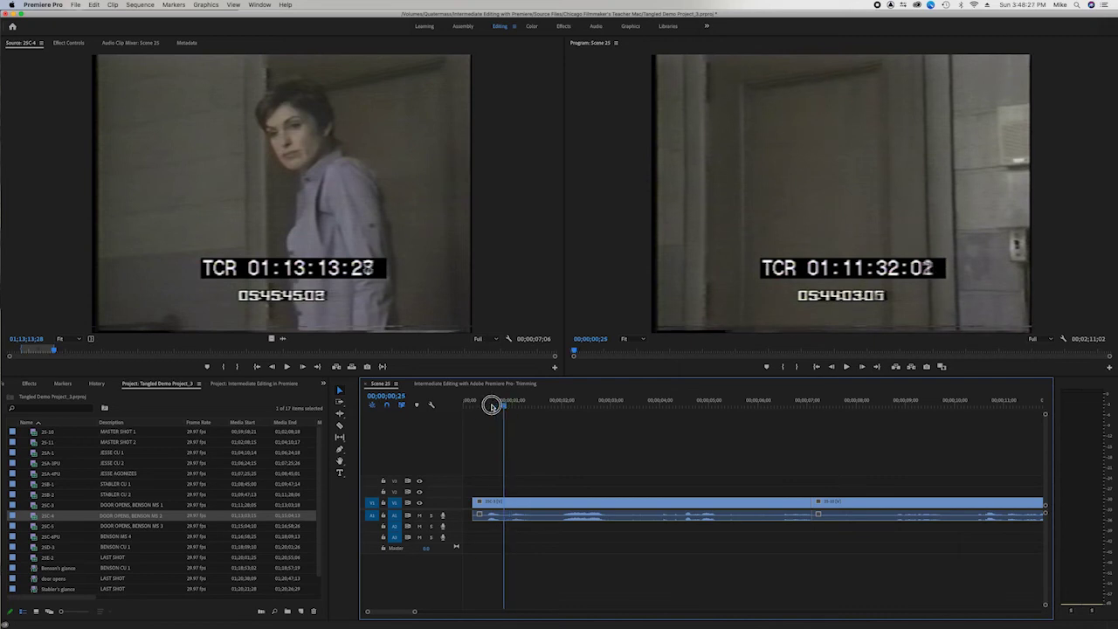
pyautogui.press('space')
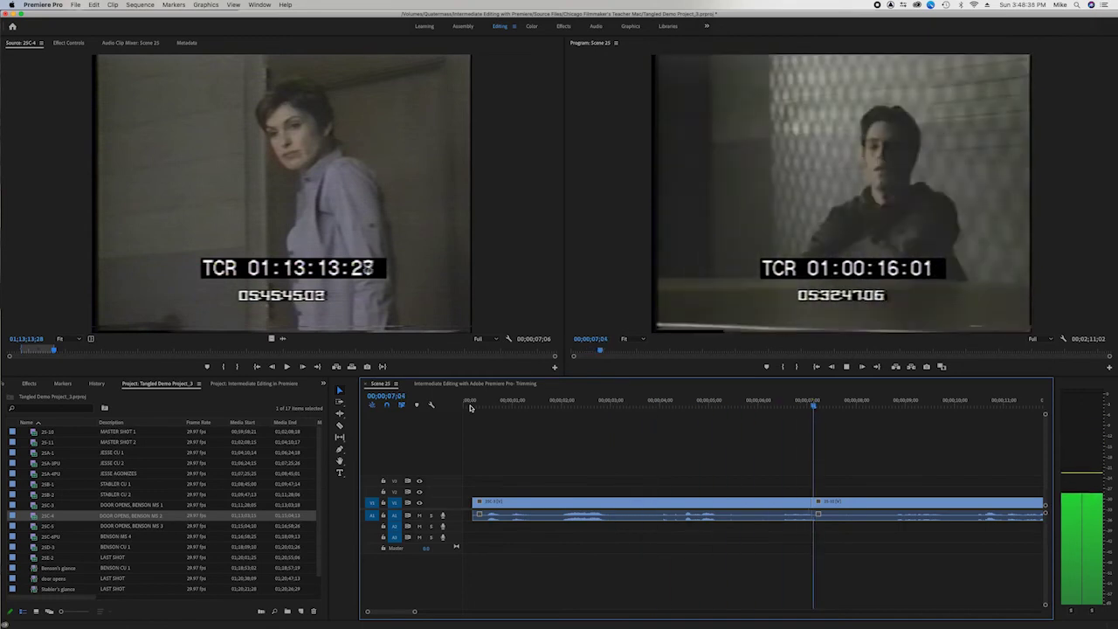
pyautogui.press('space')
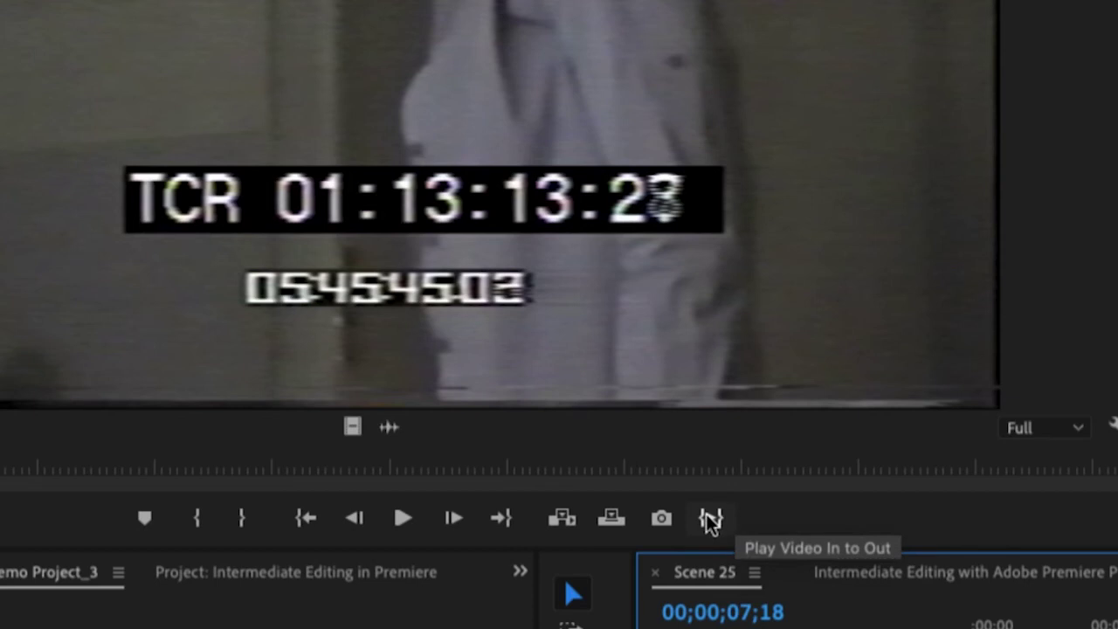
pyautogui.click(710, 517)
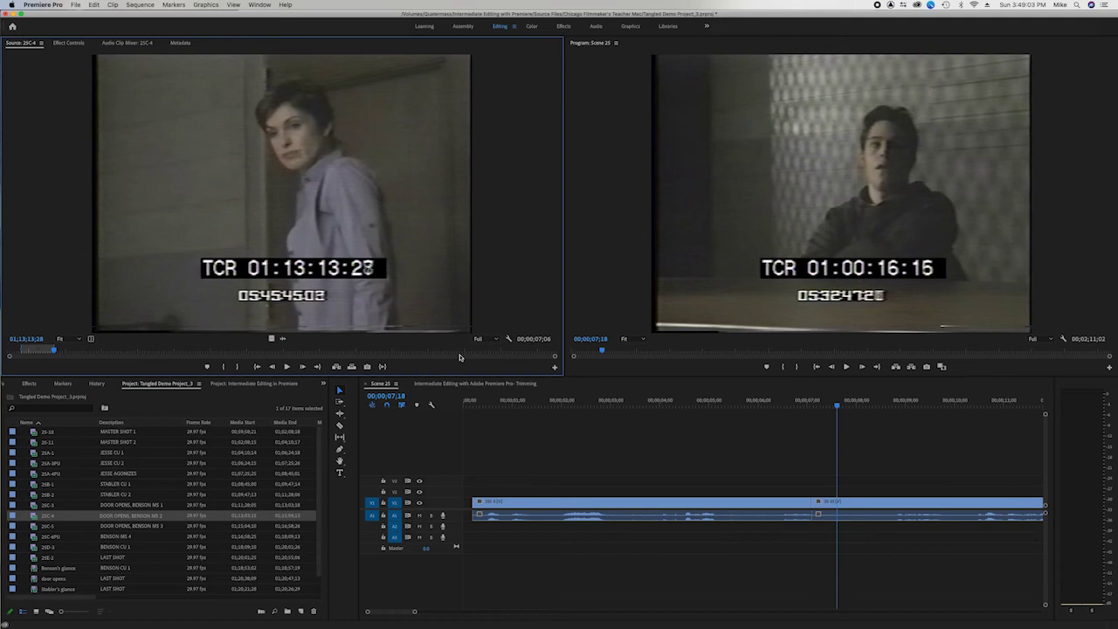
# - Replace the first clip in Scene 25 with source clip 25C-4 from the Source Monitor, and play the sequence from the start
pyautogui.click(622, 401)
pyautogui.click(663, 505)
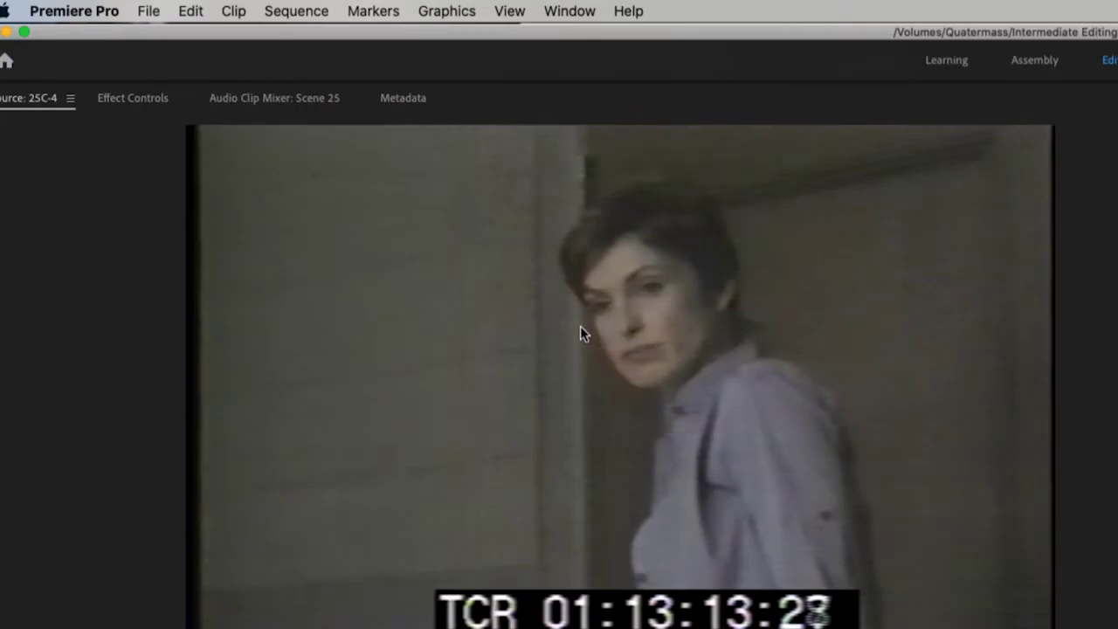
pyautogui.click(234, 10)
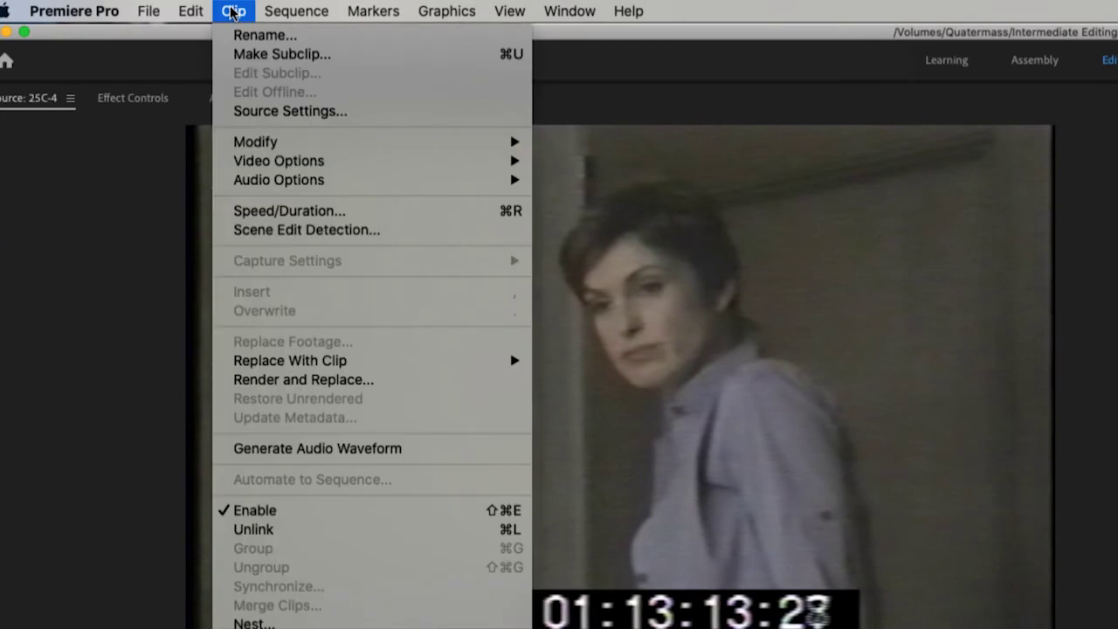
pyautogui.moveTo(295, 362)
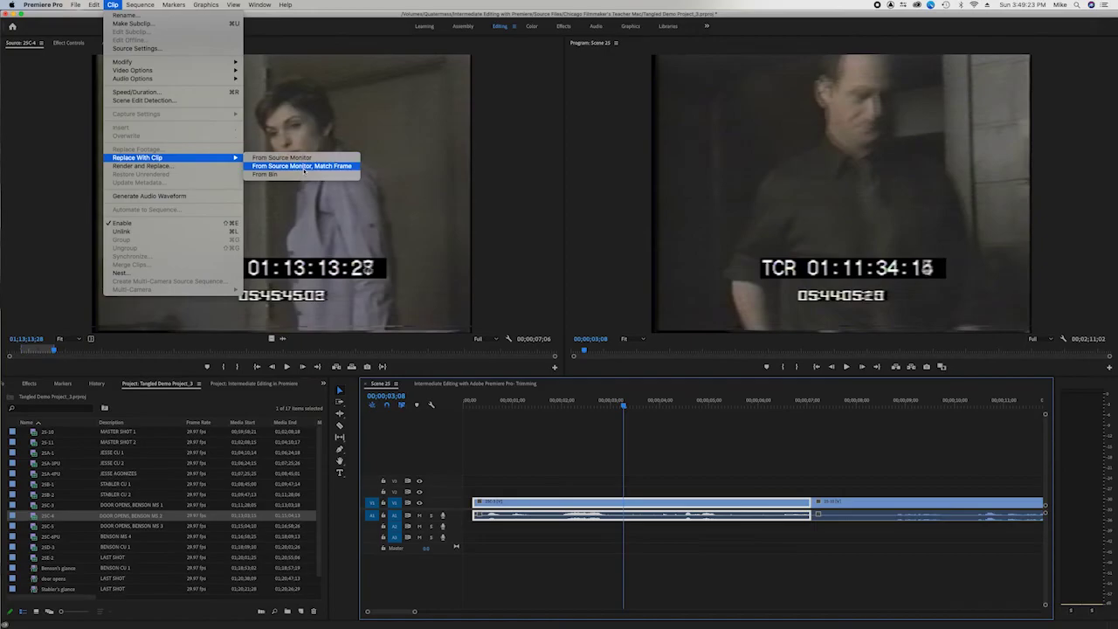
pyautogui.click(294, 157)
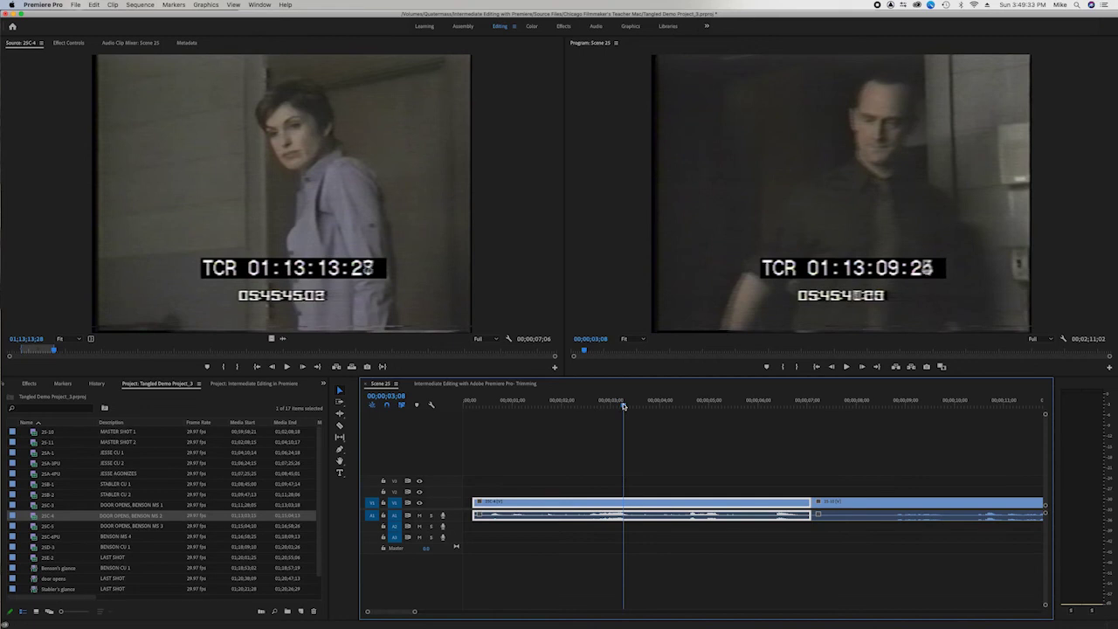
pyautogui.press('Home')
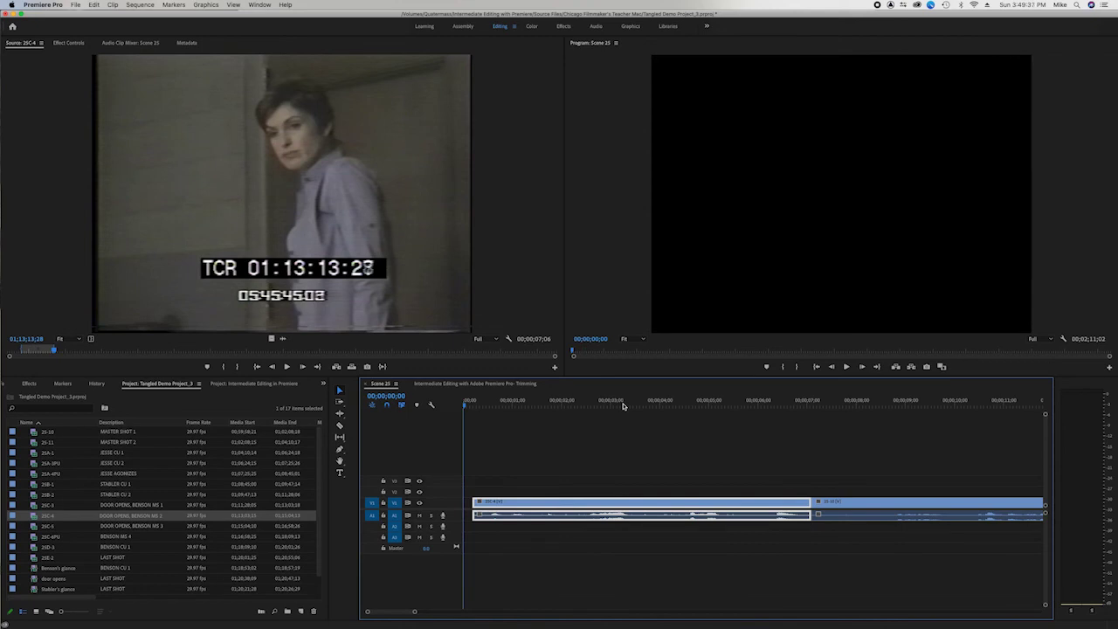
pyautogui.press('space')
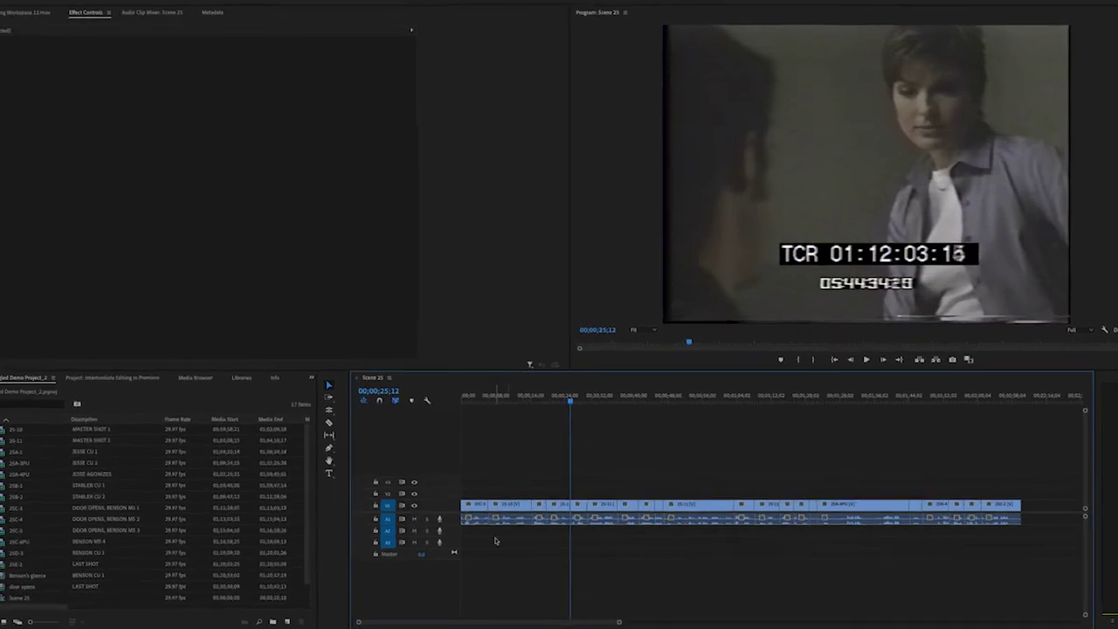
# - Scrub through the fully assembled Scene 25 sequence and park the playhead at 00;00;24;18
pyautogui.moveTo(572, 347); pyautogui.dragTo(1032, 373)
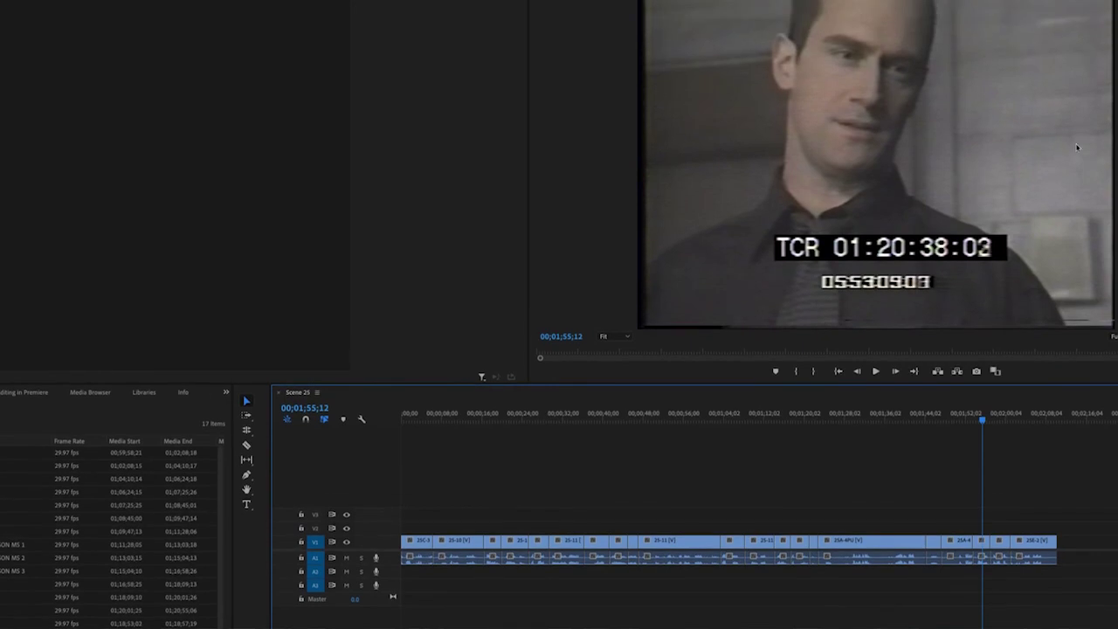
pyautogui.moveTo(983, 422); pyautogui.dragTo(525, 425)
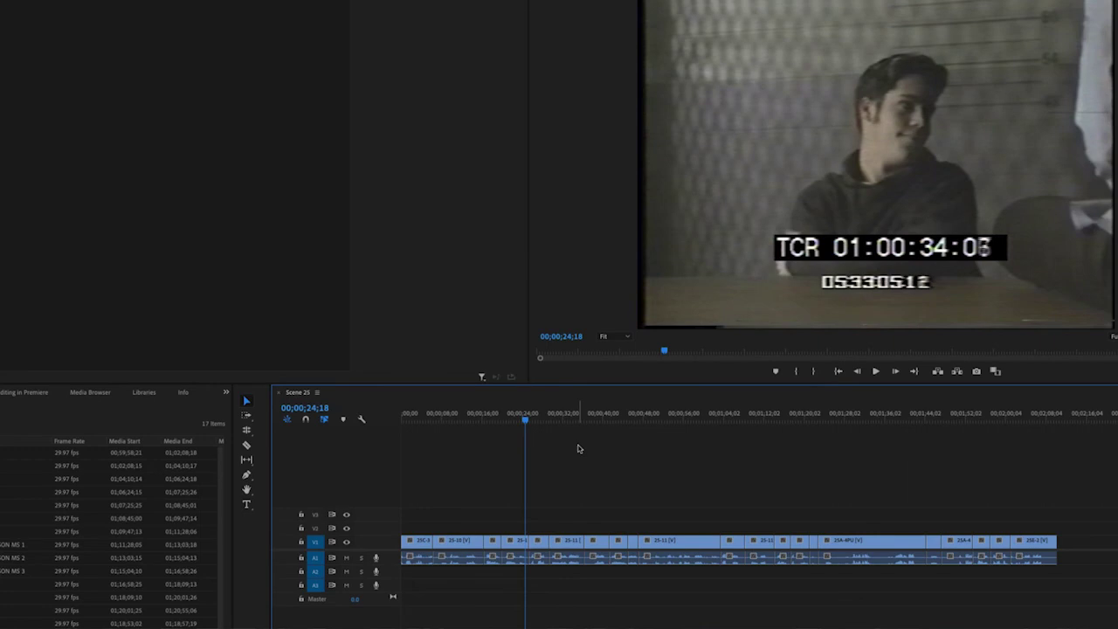
# - Delete the 25C-3 clip near 00;00;26;29 in Scene 25, and close the gap it leaves
pyautogui.press('space')
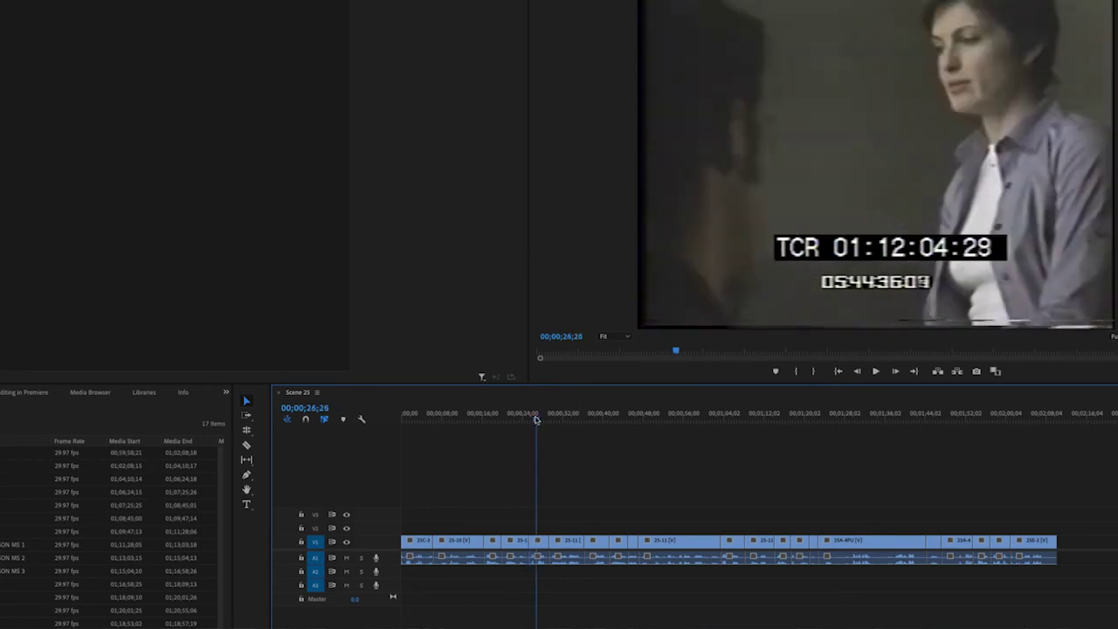
pyautogui.click(541, 547)
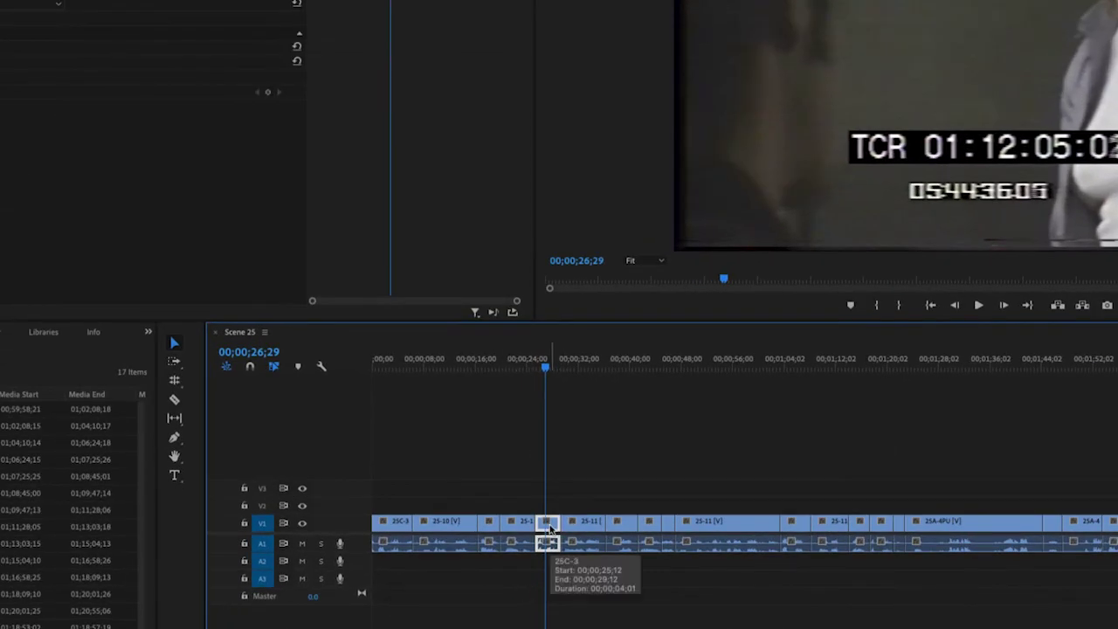
pyautogui.press('Delete')
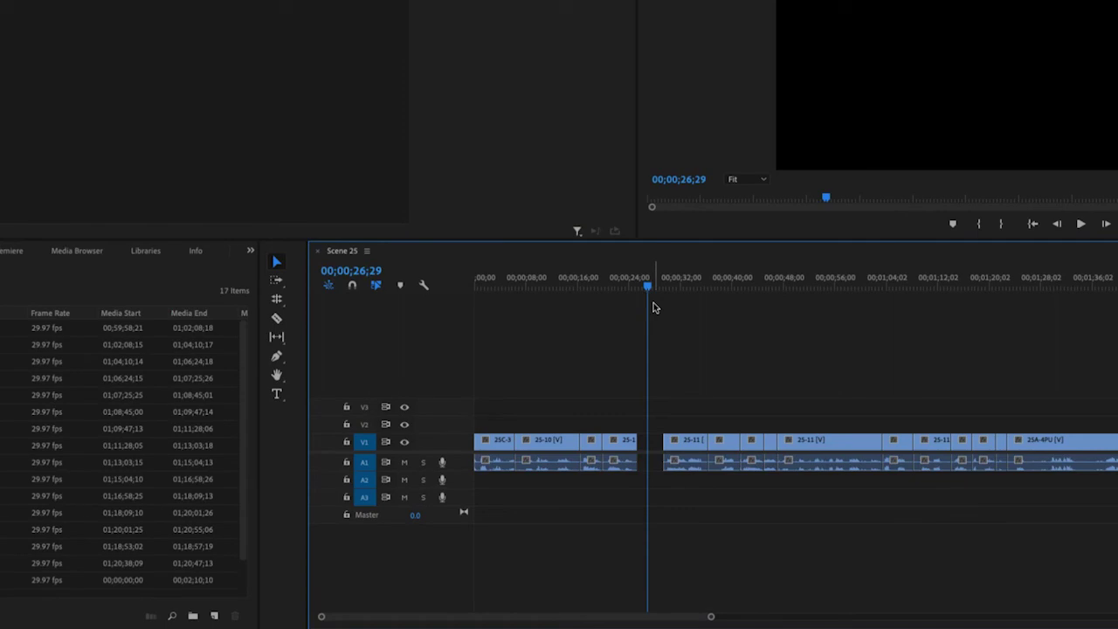
pyautogui.click(653, 447)
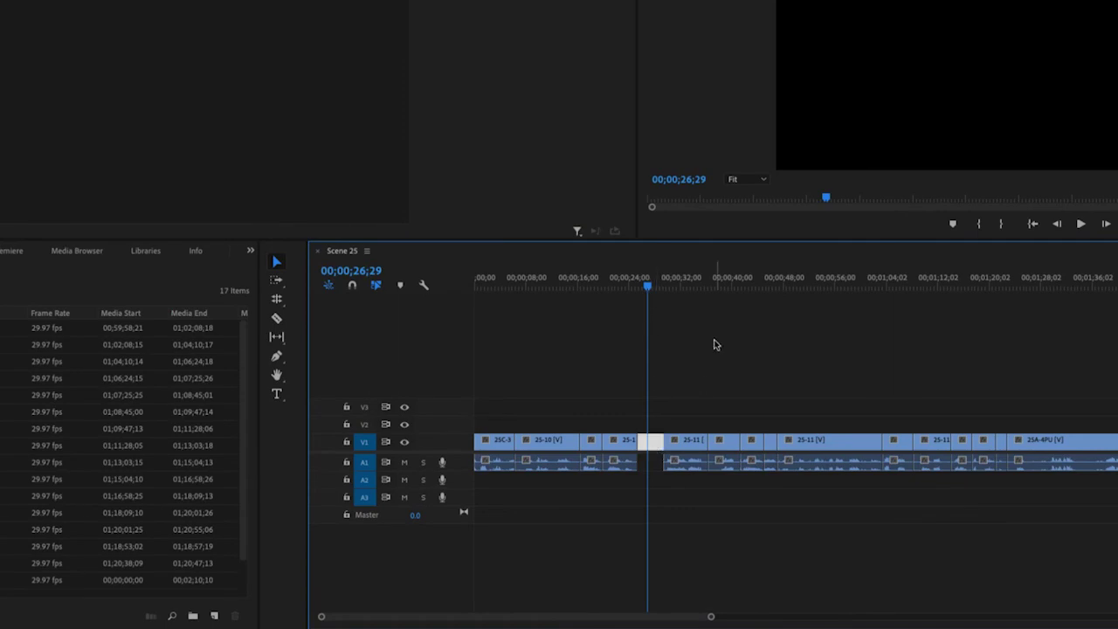
pyautogui.press('Delete')
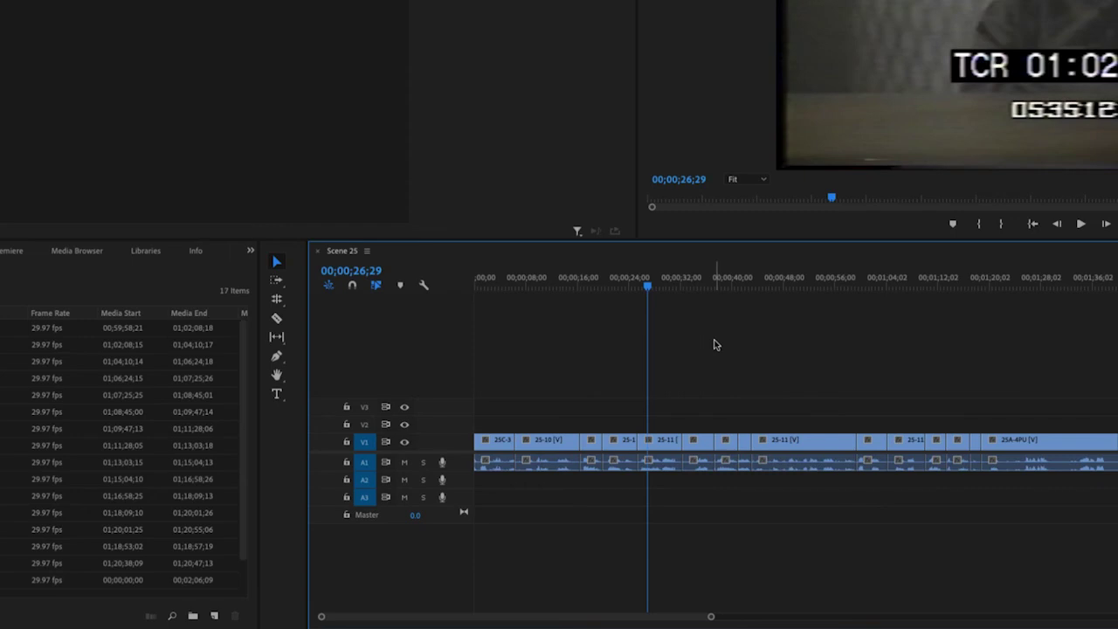
# - Undo the clip and gap deletions, and ripple delete the same 25C-3 clip from Scene 25 in one operation
pyautogui.hotkey('ctrl', 'z')
pyautogui.hotkey('ctrl', 'shift', 'z')
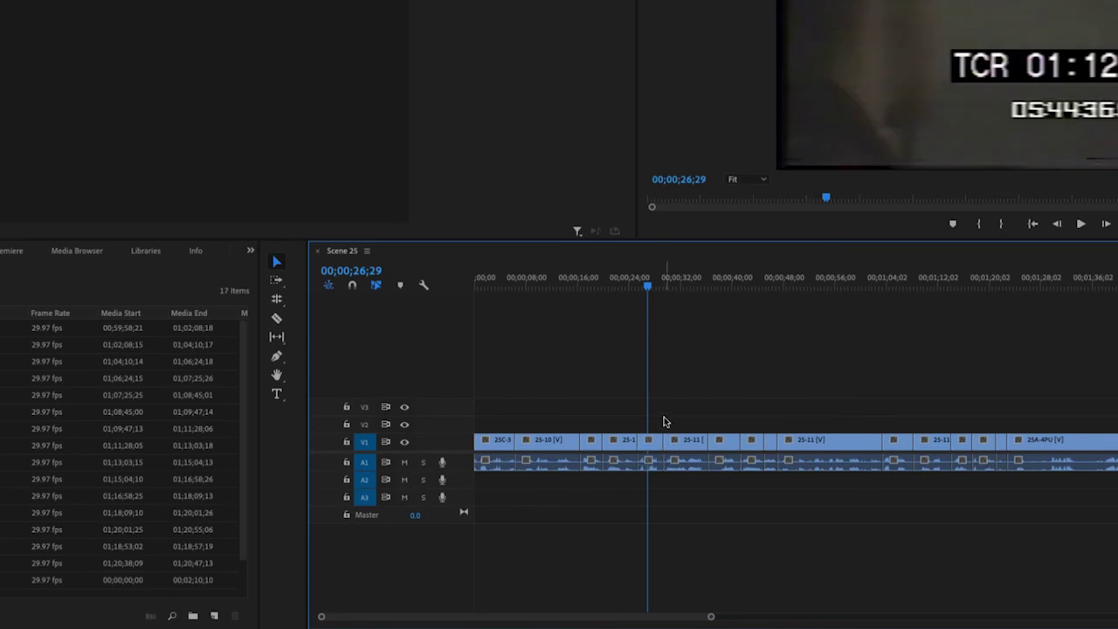
pyautogui.click(657, 443)
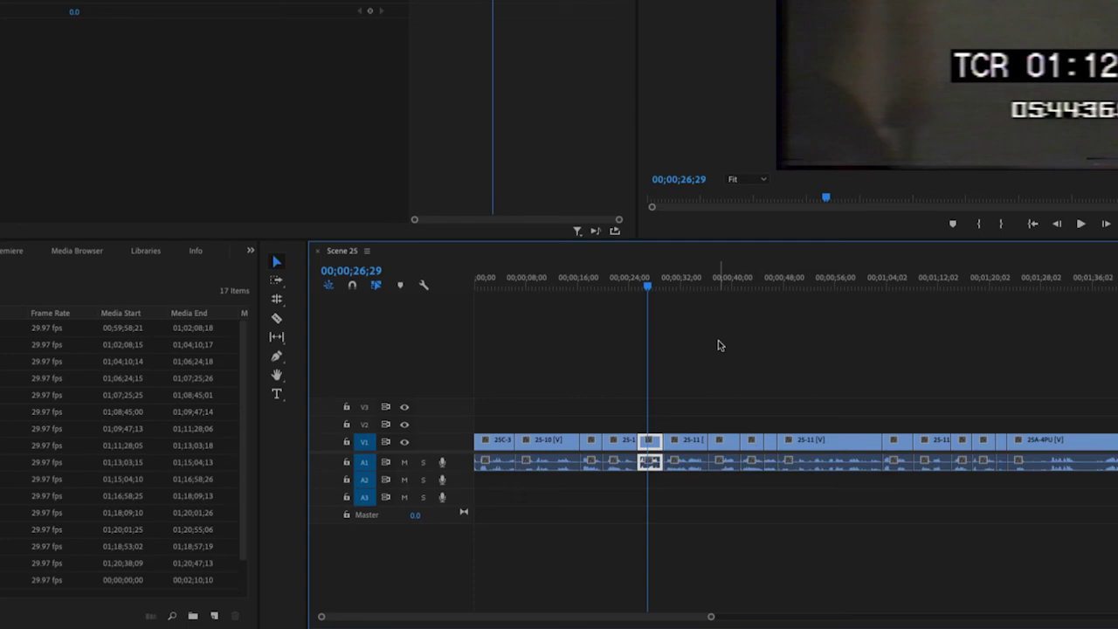
pyautogui.hotkey('shift', 'Delete')
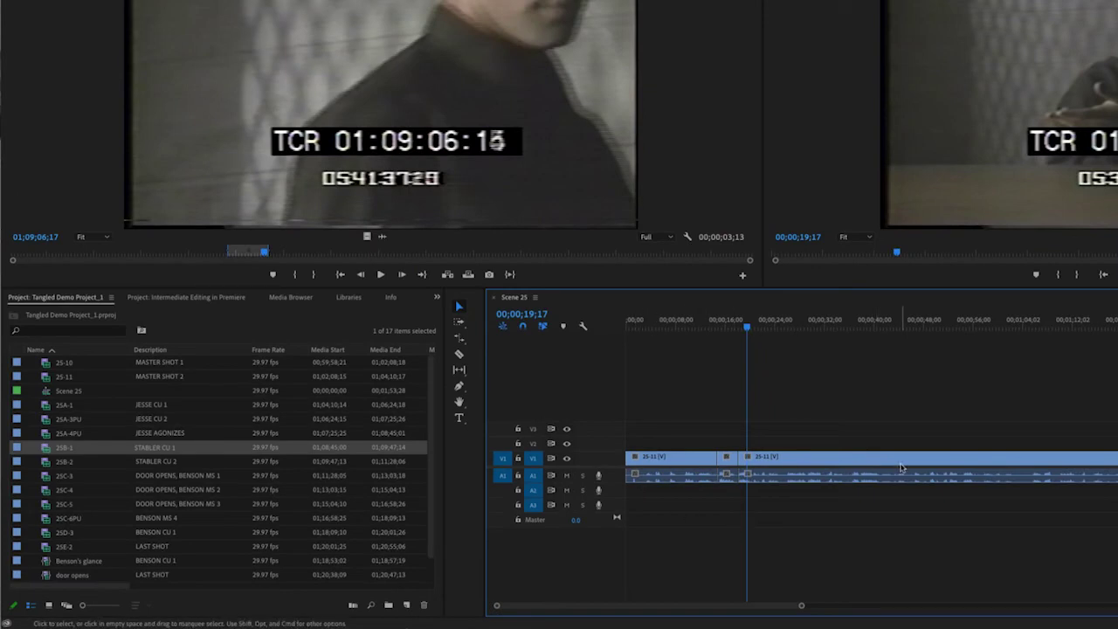
# - Move the Scene 25 playhead back to 00;00;12;28 and play across the cut into the 25B-1 close-up
pyautogui.moveTo(901, 468)
pyautogui.moveTo(734, 324); pyautogui.dragTo(694, 325)
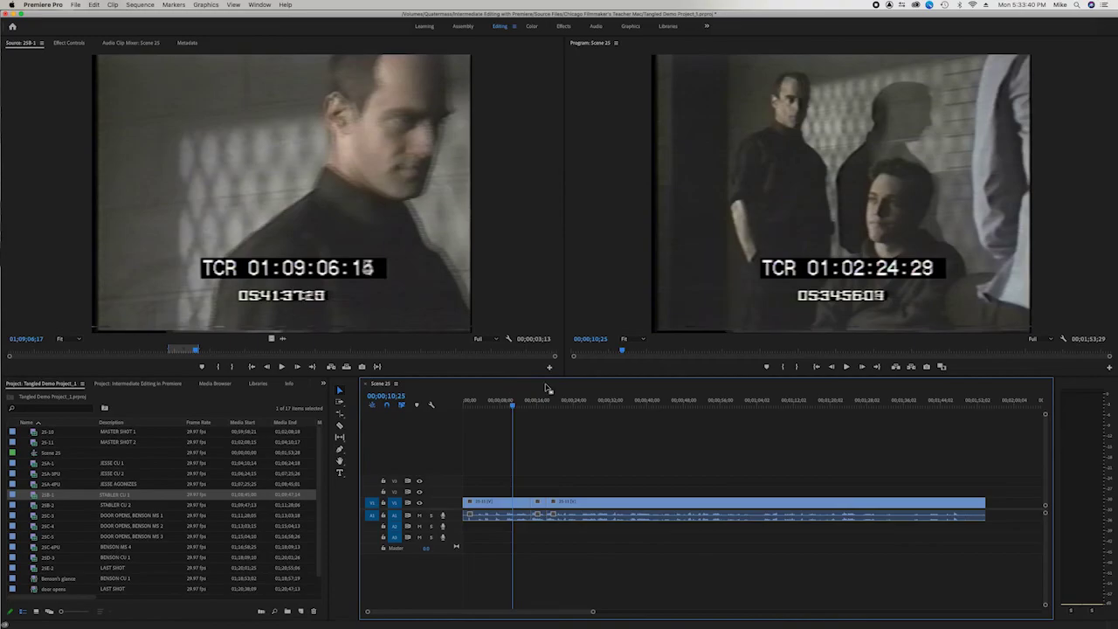
pyautogui.click(702, 325)
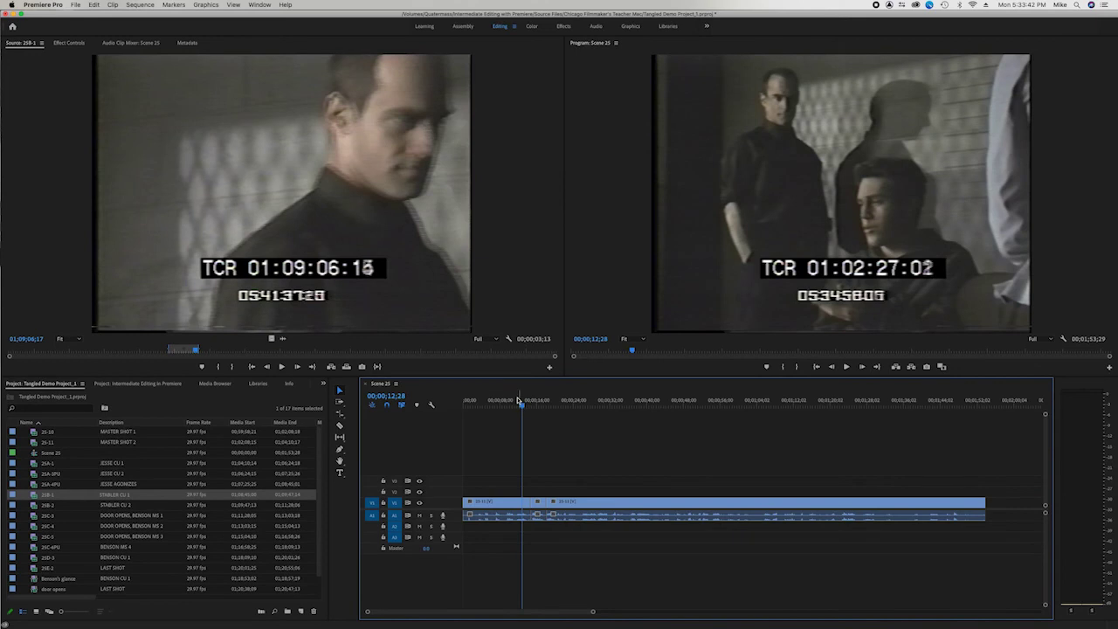
pyautogui.press('space')
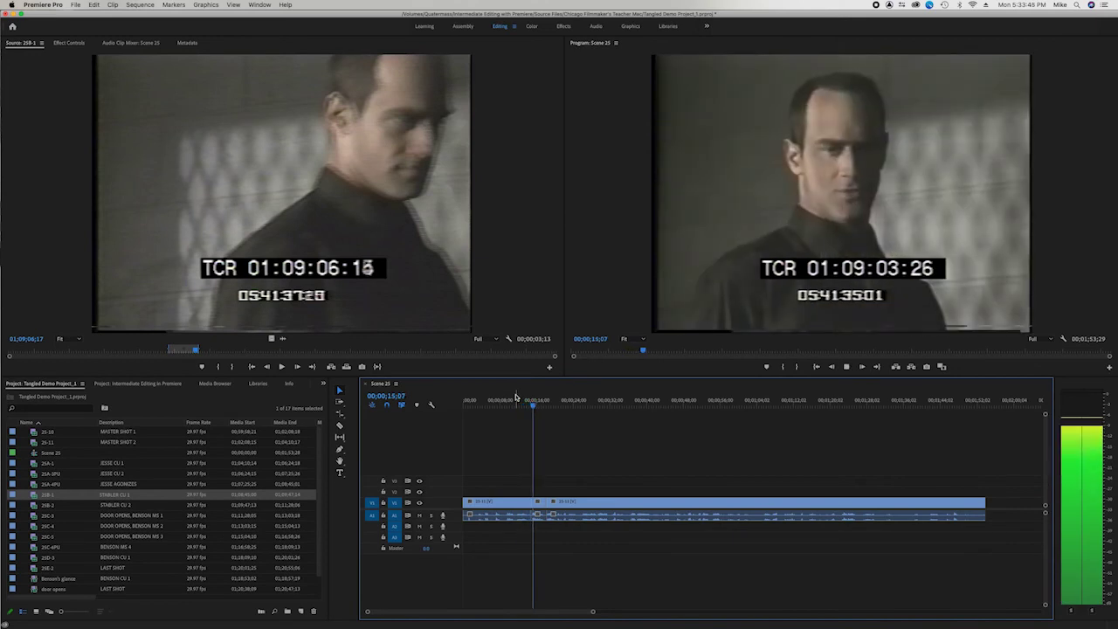
pyautogui.press('space')
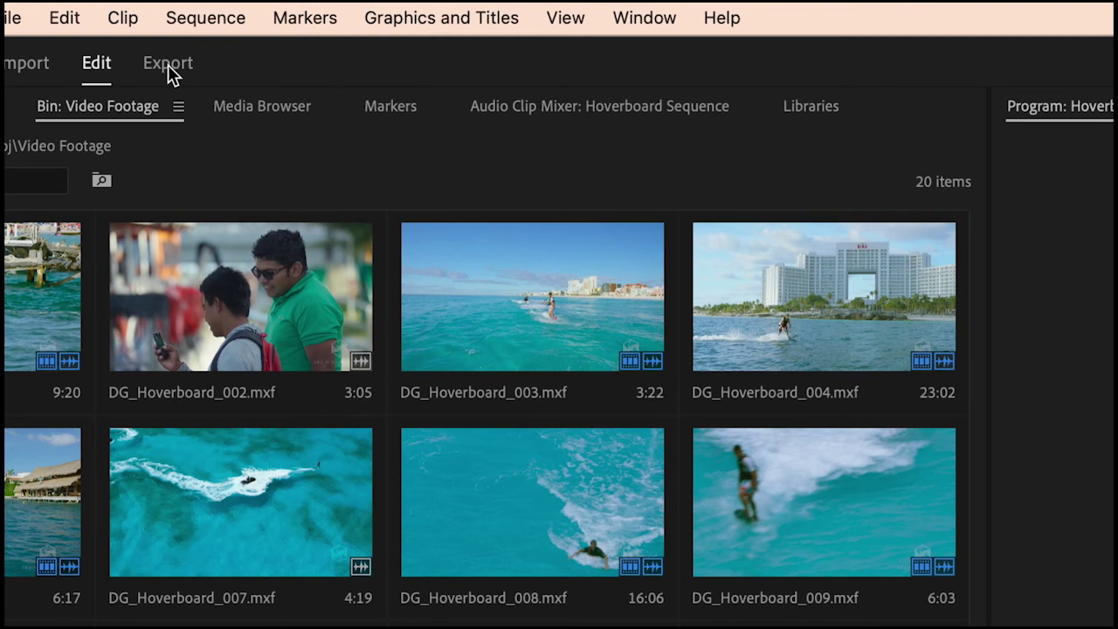
# - Open the export settings for Hoverboard Sequence and name the output file Hoverboard Music Video.mp4
pyautogui.click(168, 64)
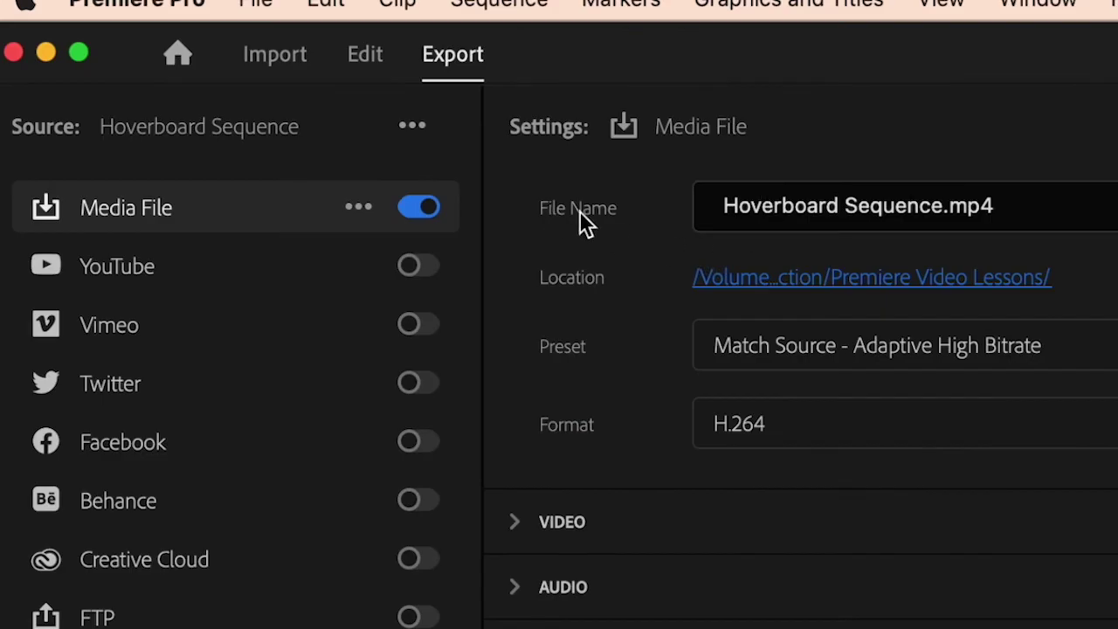
pyautogui.click(918, 210)
pyautogui.moveTo(944, 210); pyautogui.dragTo(844, 211)
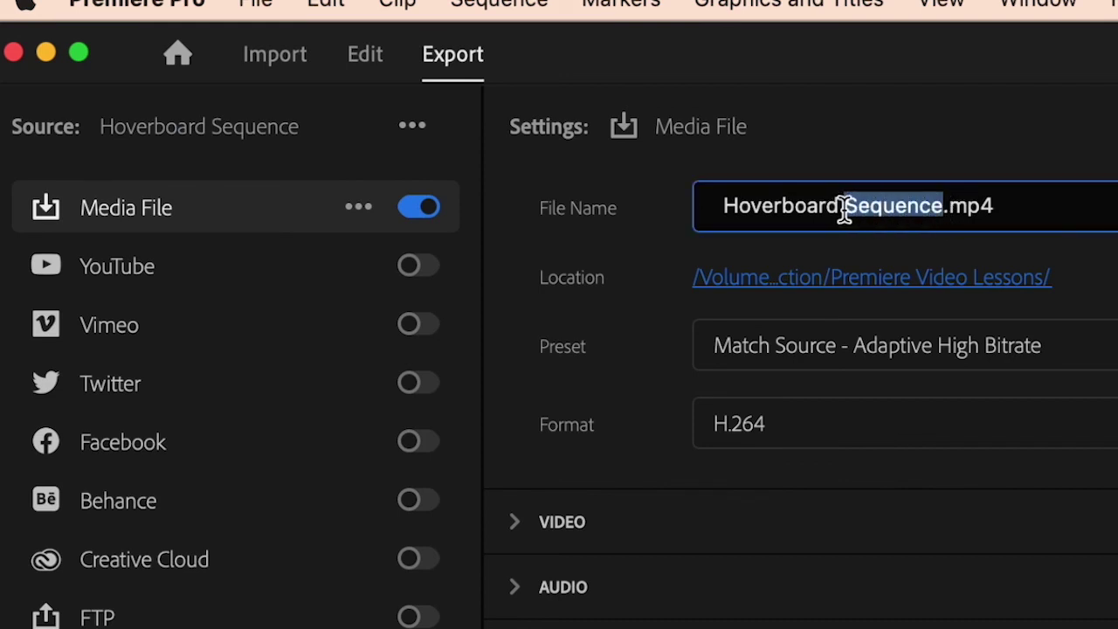
pyautogui.write('Music Vi')
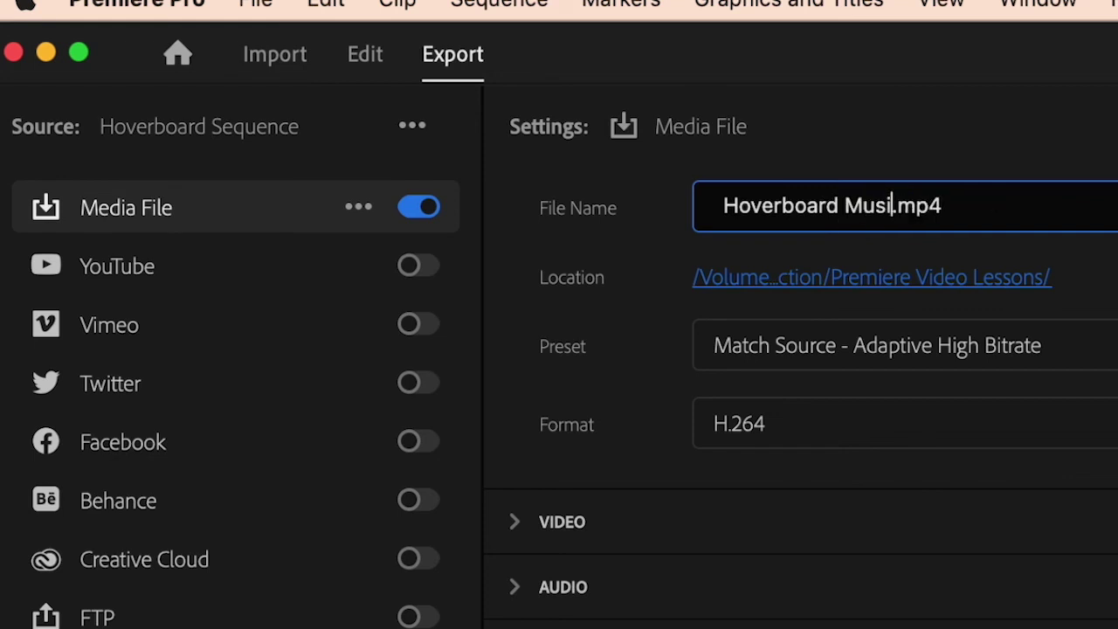
pyautogui.write('deo')
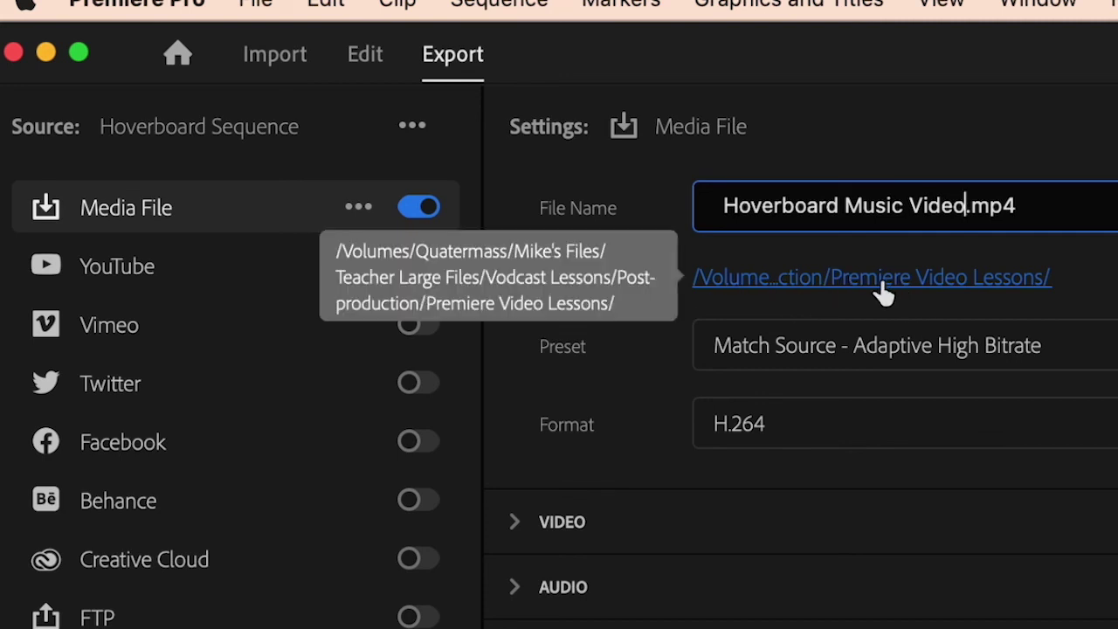
pyautogui.press('Return')
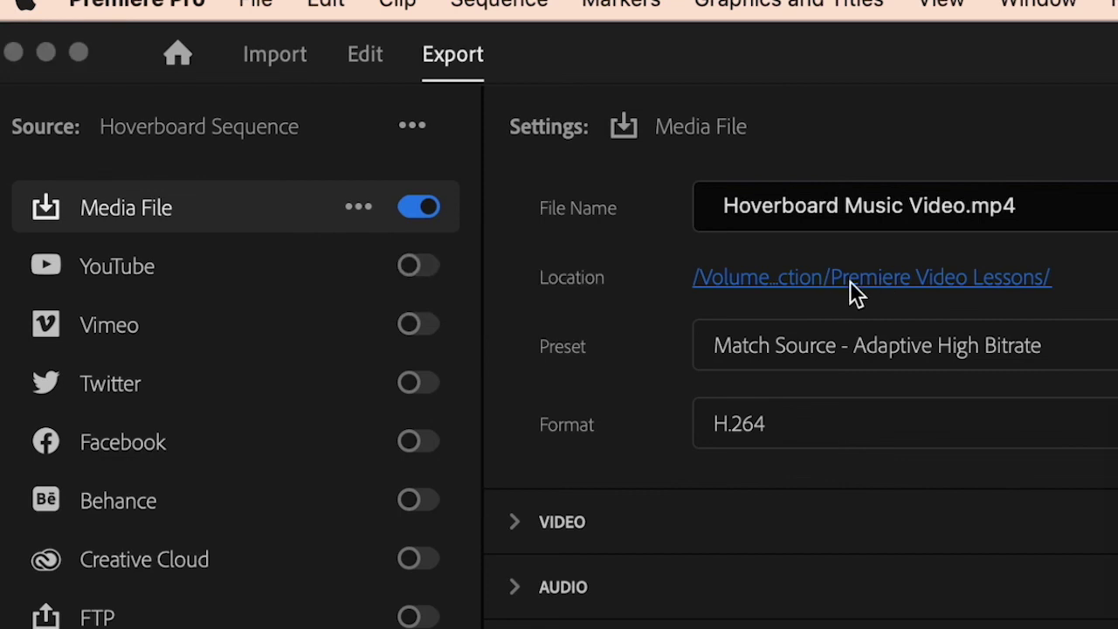
# - Set the export location of the media file to the Desktop
pyautogui.click(850, 280)
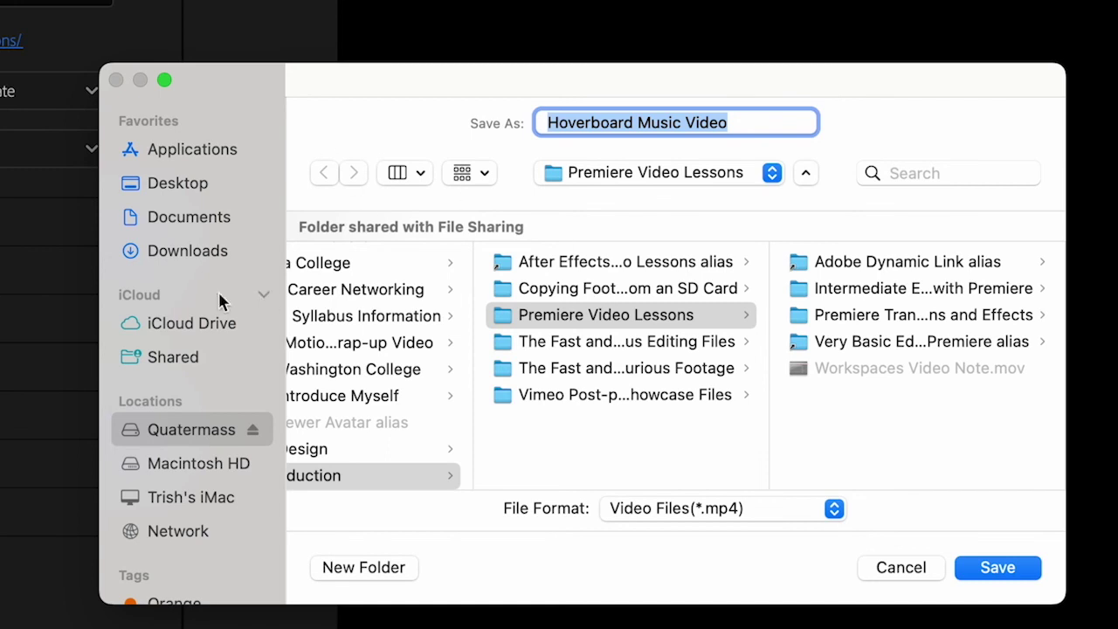
pyautogui.click(182, 184)
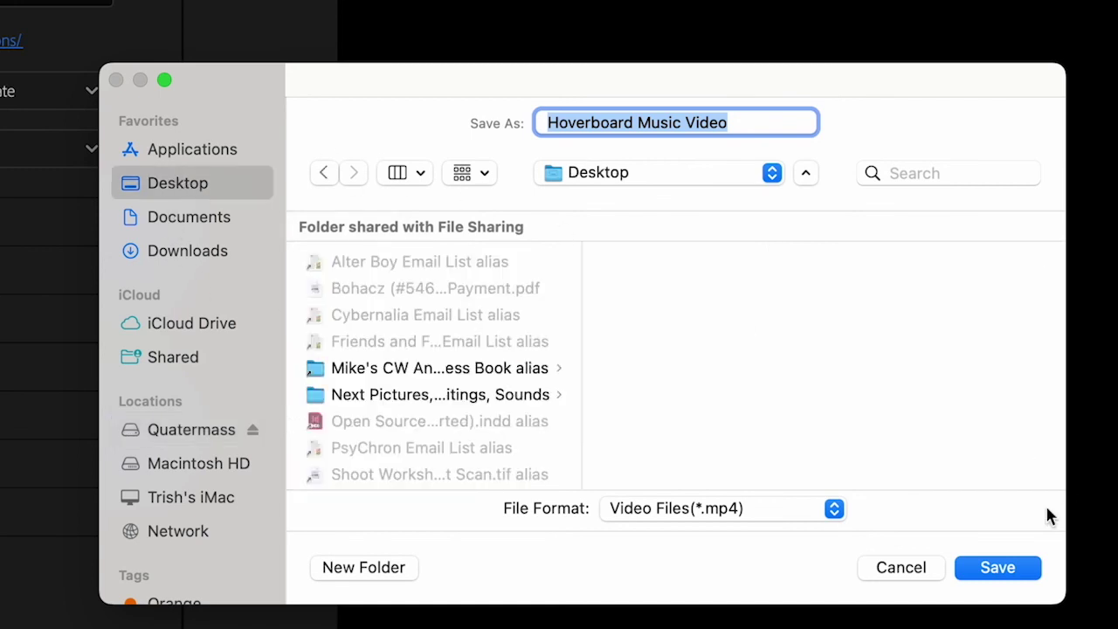
pyautogui.click(998, 569)
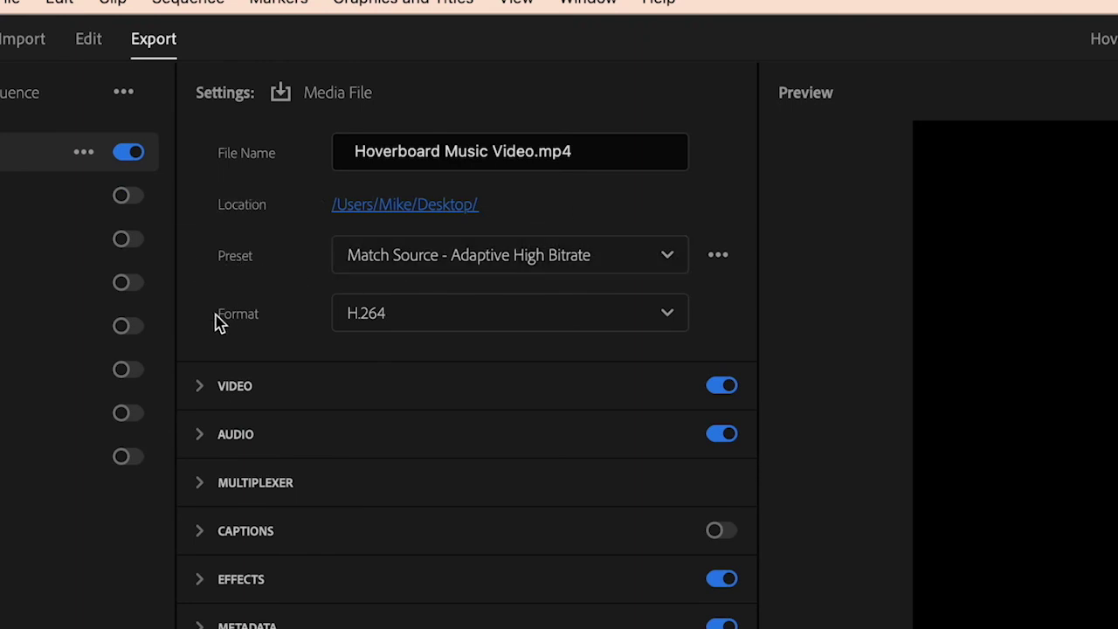
# - Choose the Vimeo 1080p Full HD export preset from the full list in the Preset Manager
pyautogui.click(548, 255)
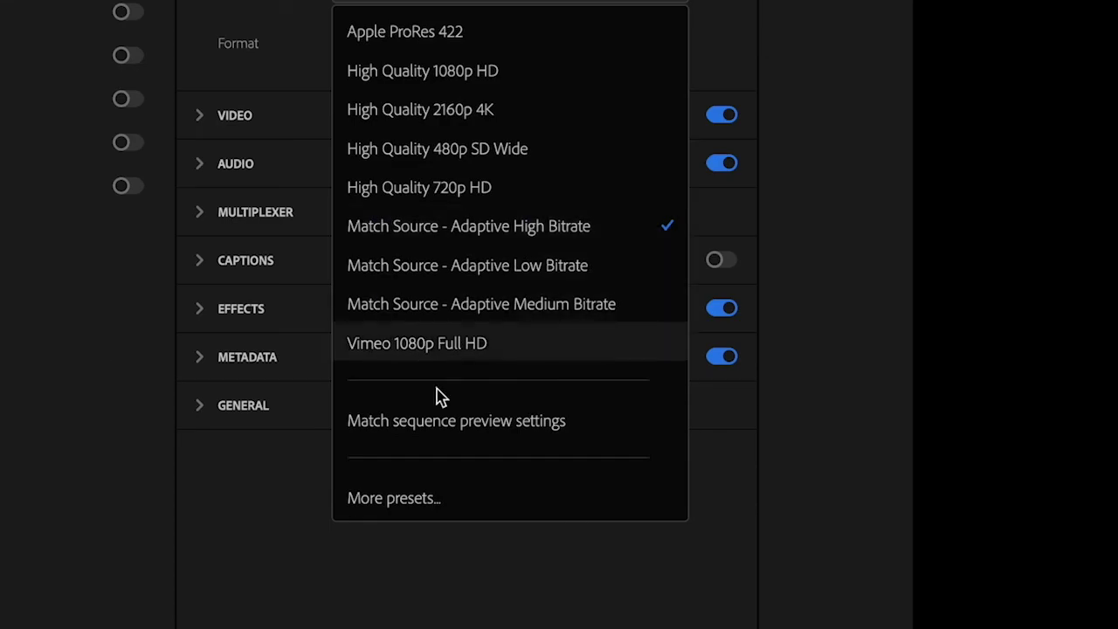
pyautogui.click(414, 507)
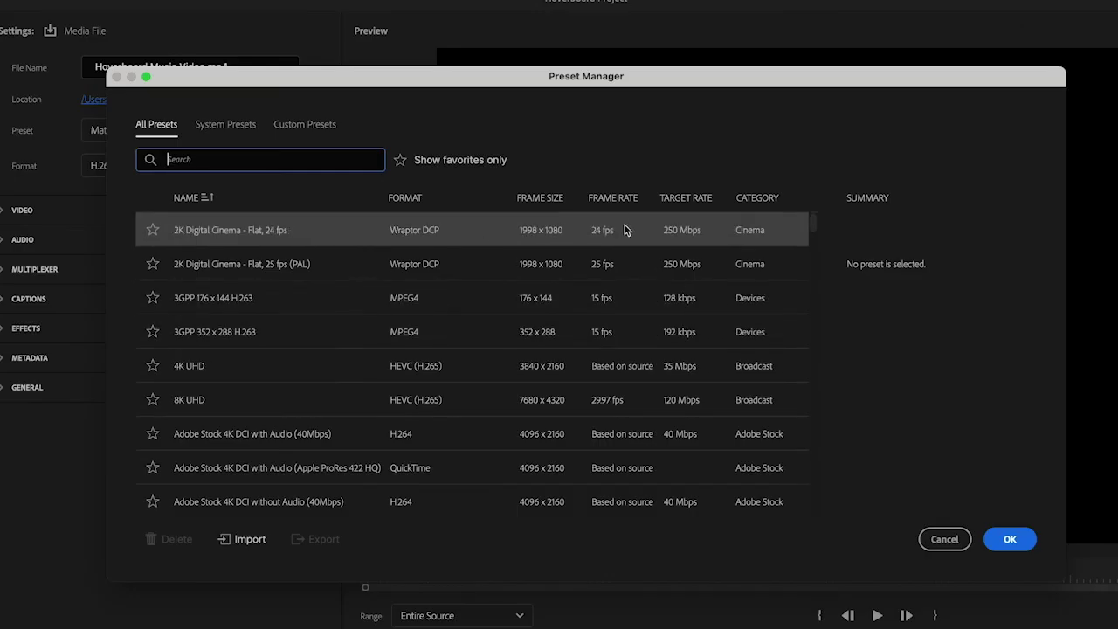
pyautogui.scroll(-3, 812, 225)
pyautogui.moveTo(812, 225); pyautogui.dragTo(811, 451)
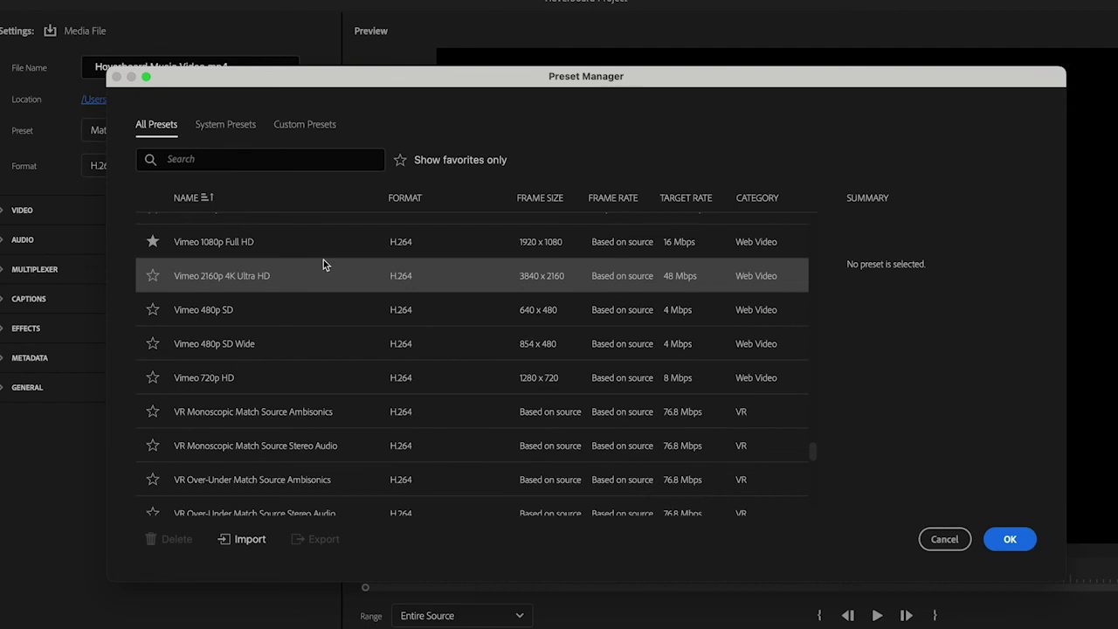
pyautogui.scroll(2, 331, 315)
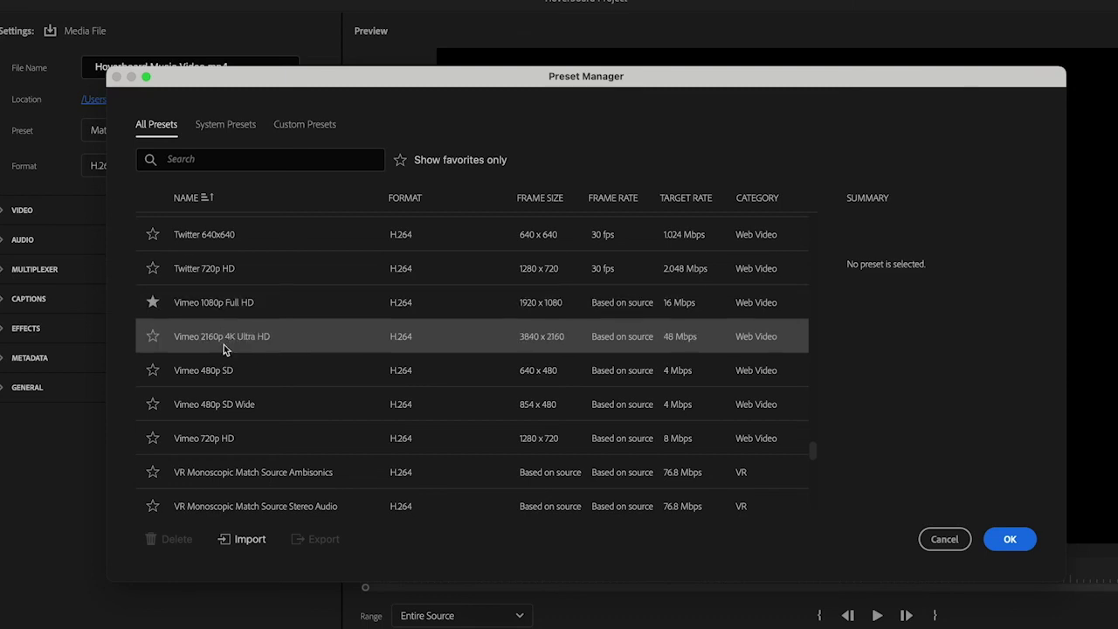
pyautogui.click(289, 309)
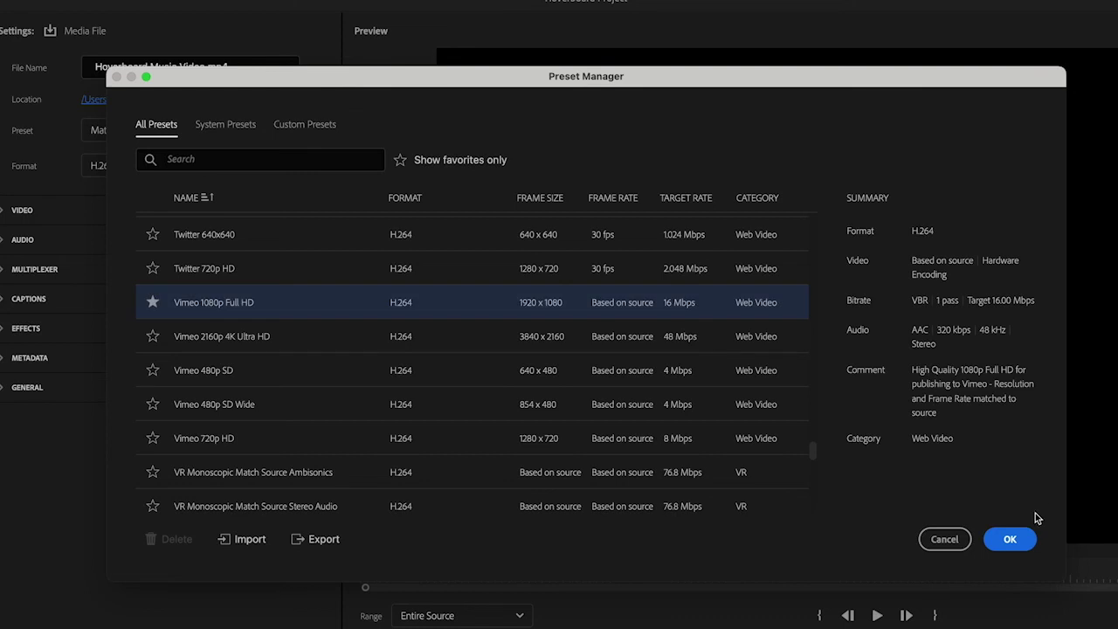
pyautogui.click(1010, 539)
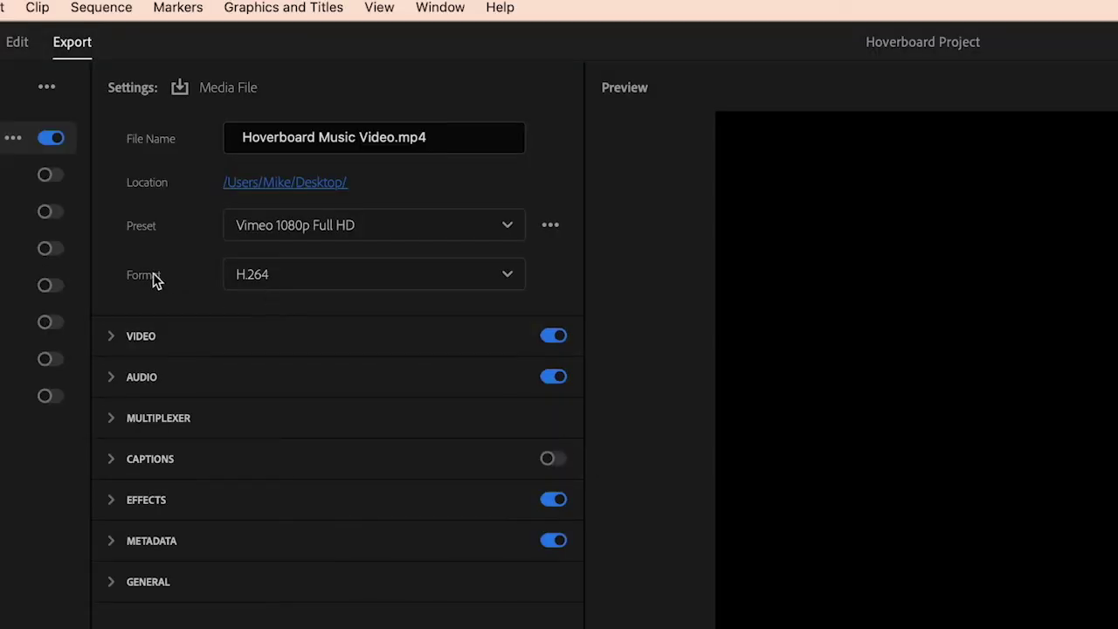
# - Review the available export formats, keep H.264, and export the sequence immediately with the current settings
pyautogui.click(357, 286)
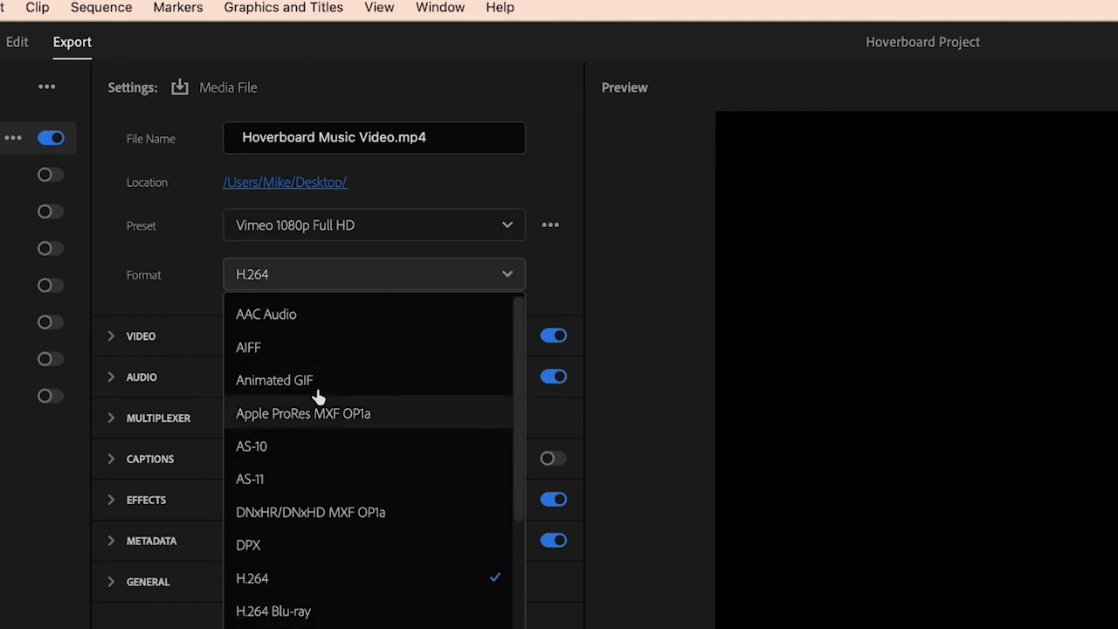
pyautogui.click(321, 280)
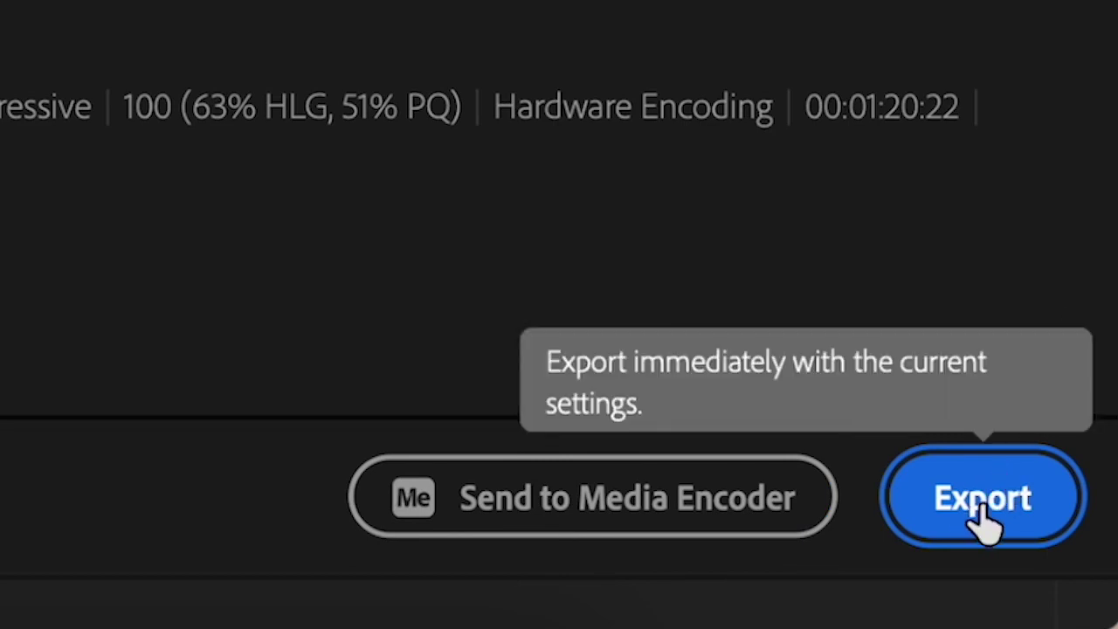
pyautogui.click(994, 509)
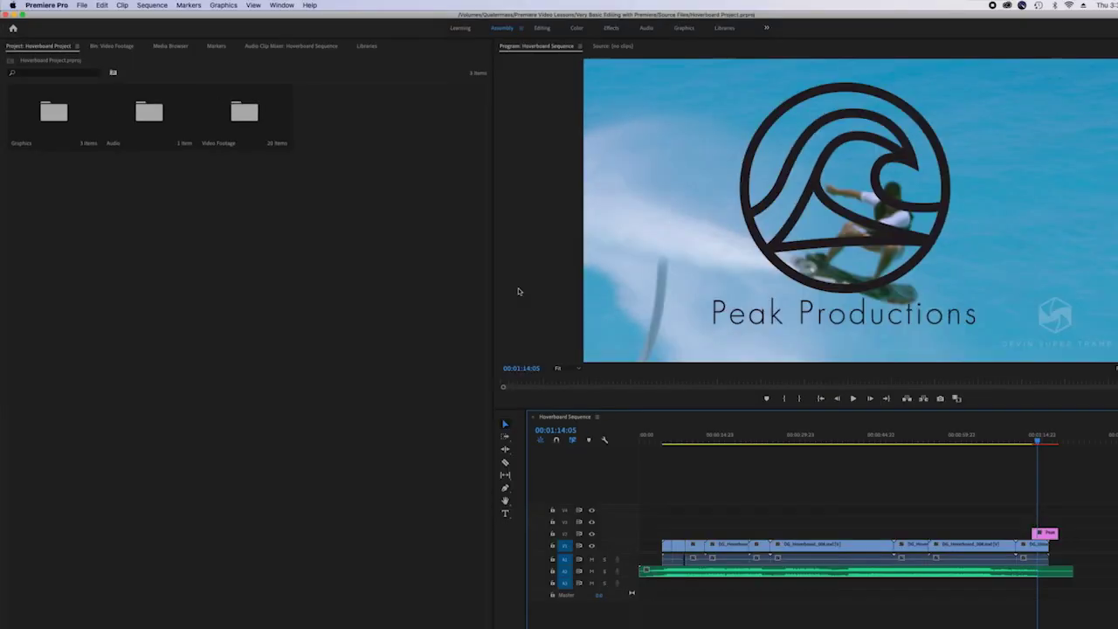
# - Hide Premiere Pro, browse to the home folder's Movies folder in QuickTime Player's open dialog, and widen the column to show full file names
pyautogui.click(42, 5)
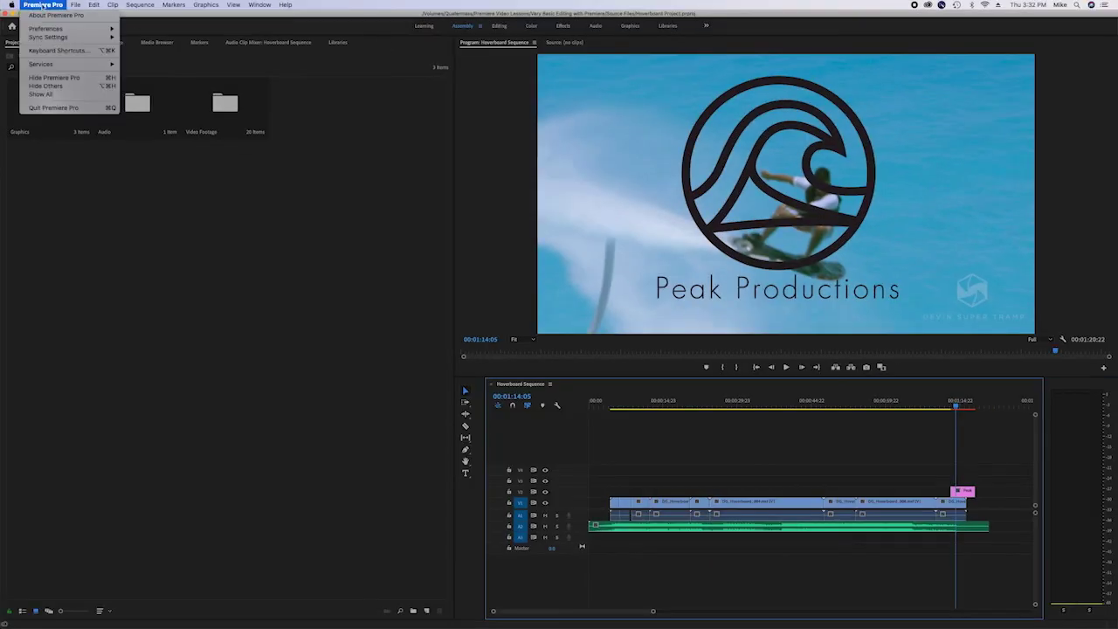
pyautogui.click(54, 77)
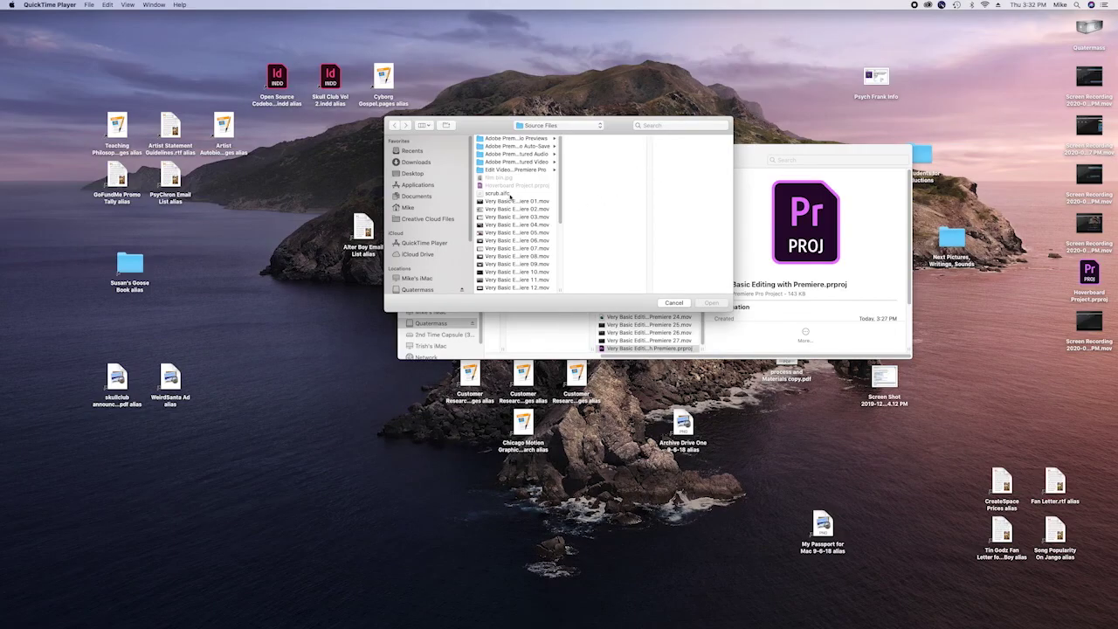
pyautogui.click(408, 206)
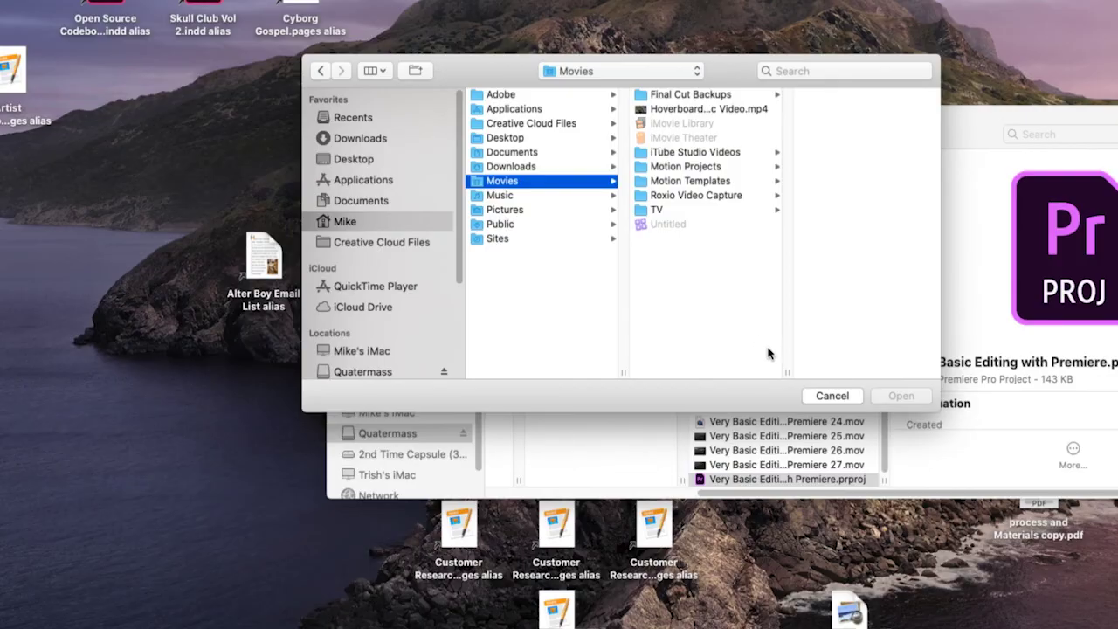
pyautogui.moveTo(787, 373); pyautogui.dragTo(859, 372)
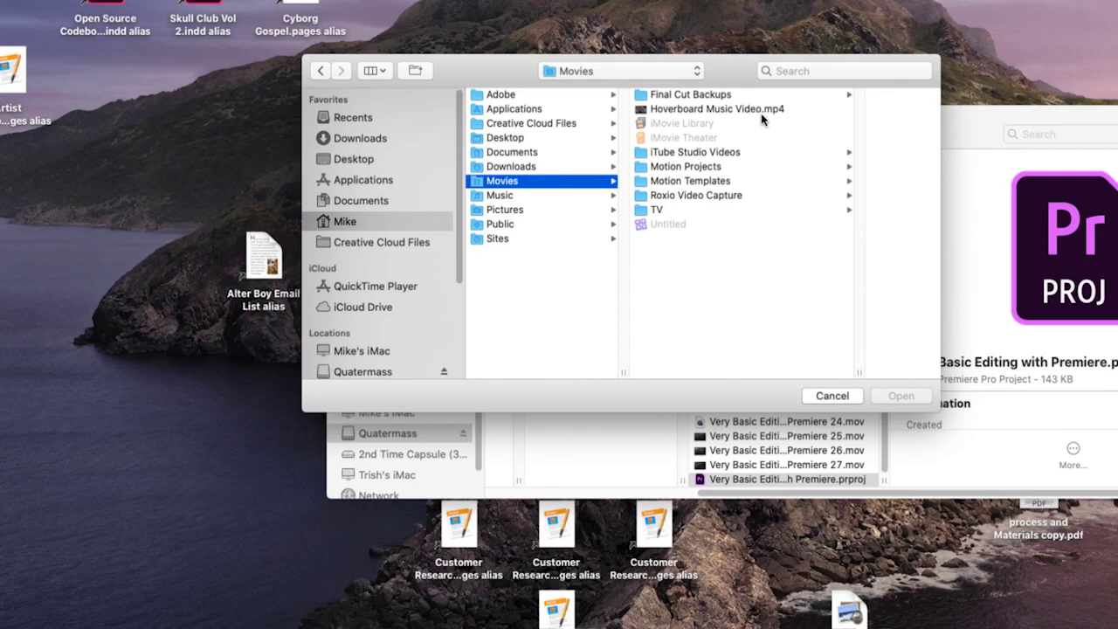
# - Select the exported Hoverboard Music Video.mp4 in the Movies folder and play it in a quick preview
pyautogui.click(664, 110)
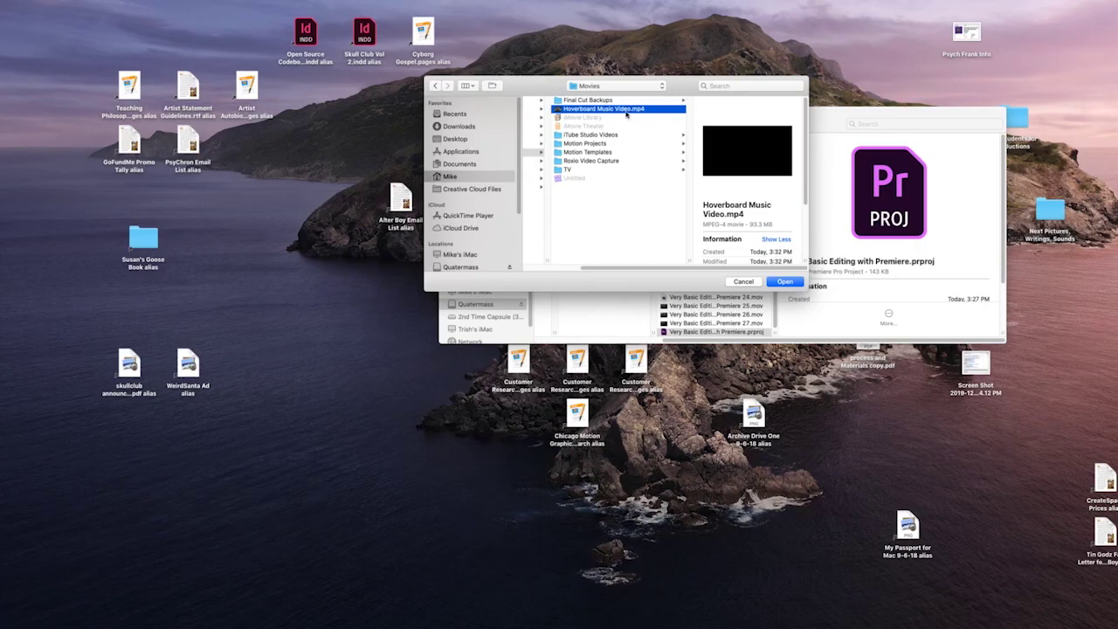
pyautogui.rightClick(557, 110)
pyautogui.click(558, 110)
pyautogui.press('space')
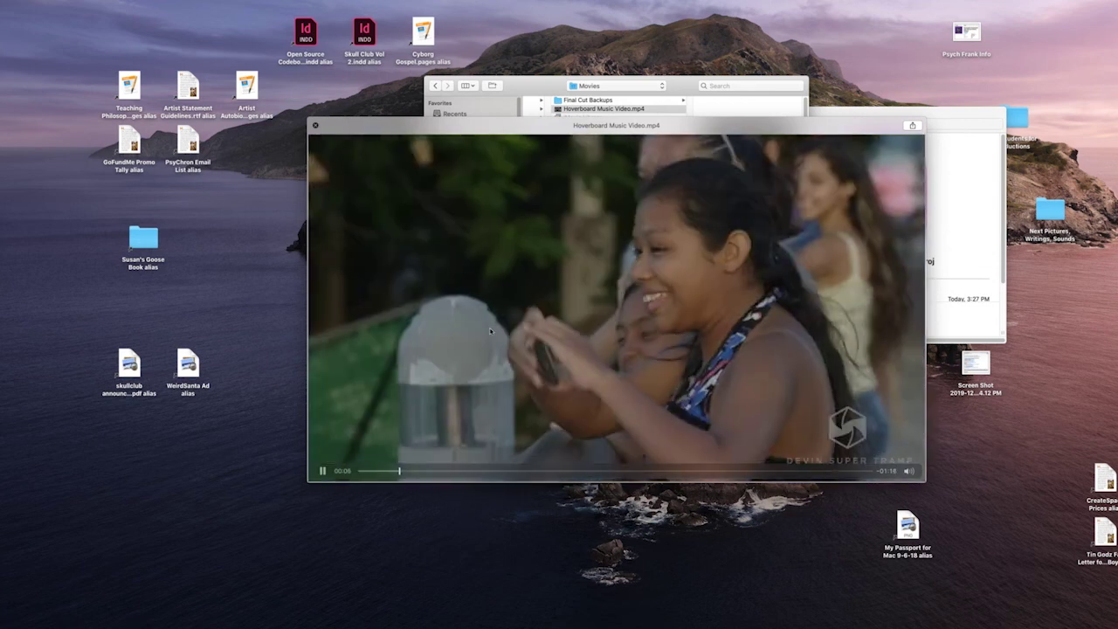
# - Skim the exported Hoverboard Music Video.mp4 to its closing Peak Productions logo and close the quick preview
pyautogui.moveTo(415, 477); pyautogui.dragTo(840, 482)
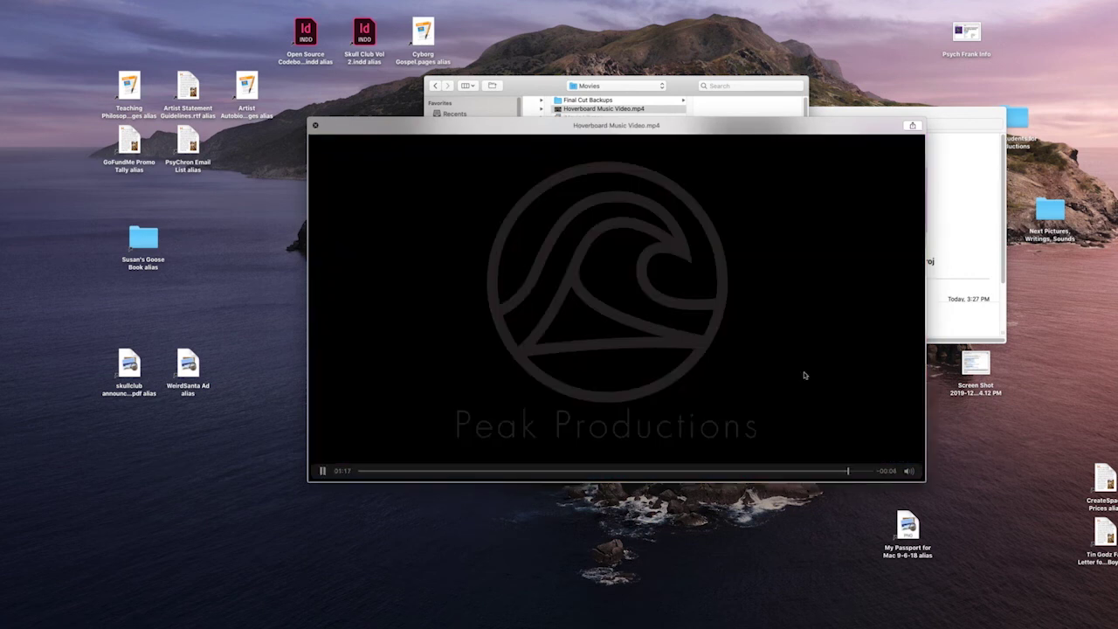
pyautogui.press('space')
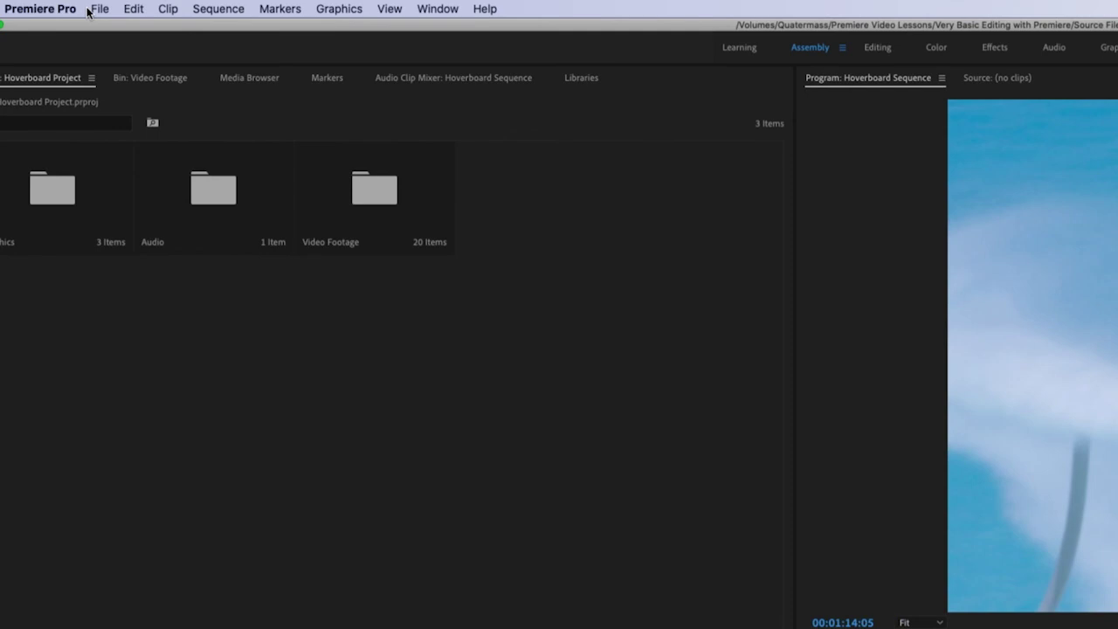
# - Open the media export settings for the Hoverboard Sequence in Premiere Pro, review the available formats, and keep H.264
pyautogui.click(98, 9)
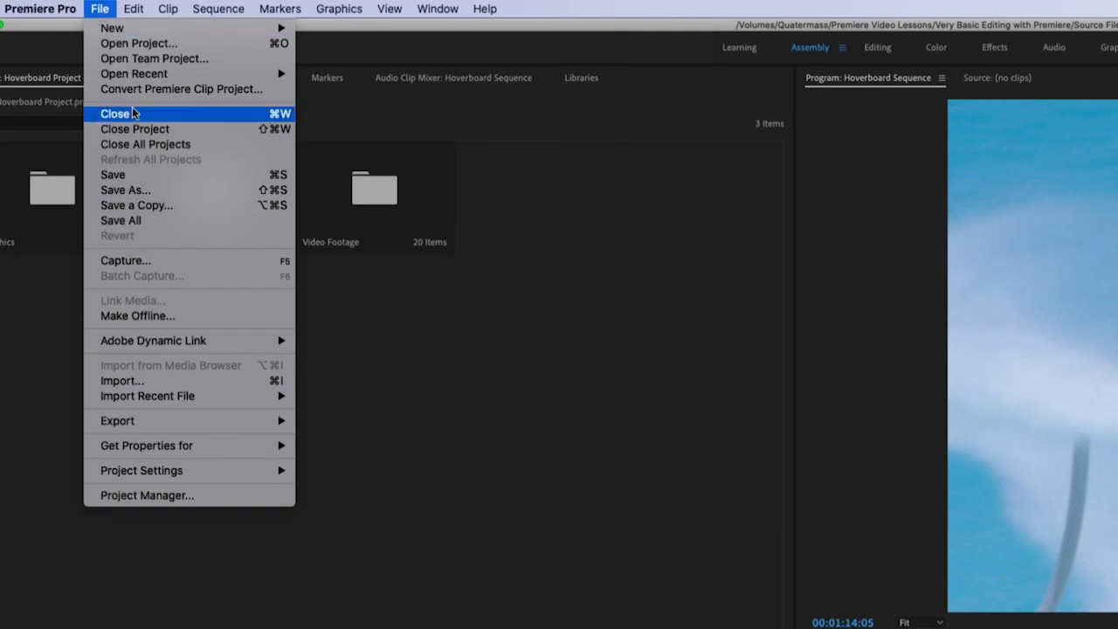
pyautogui.moveTo(160, 423)
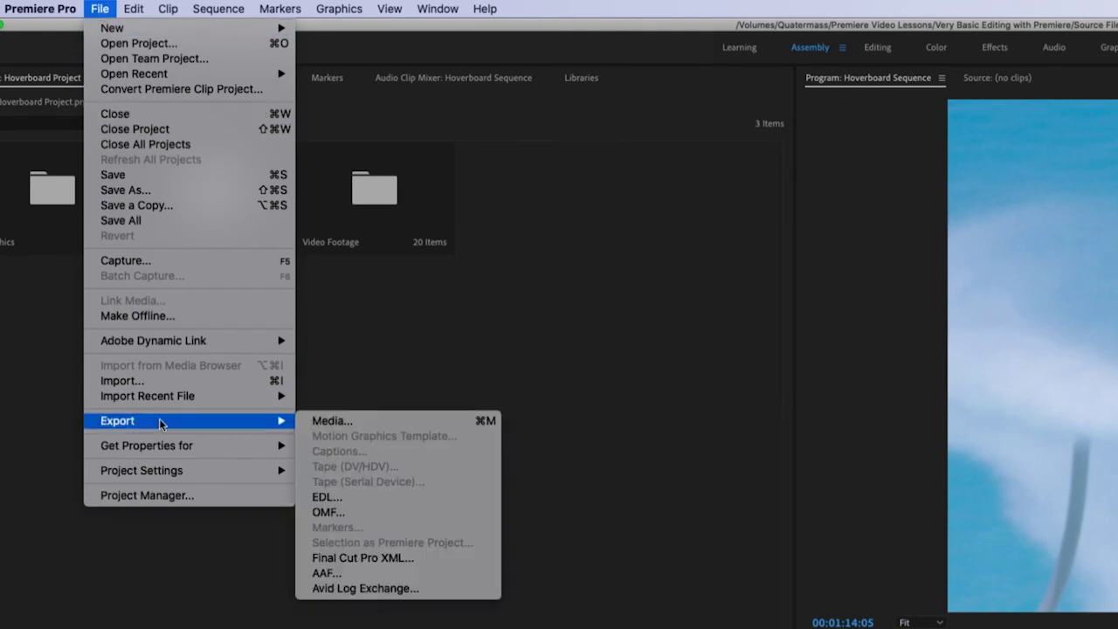
pyautogui.click(325, 421)
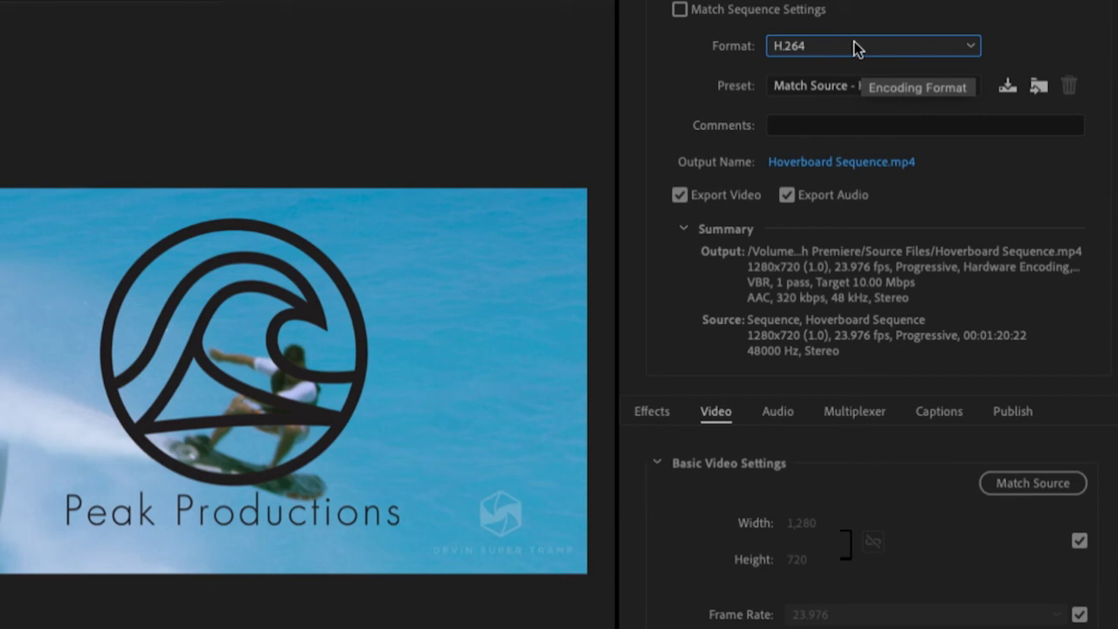
pyautogui.click(848, 91)
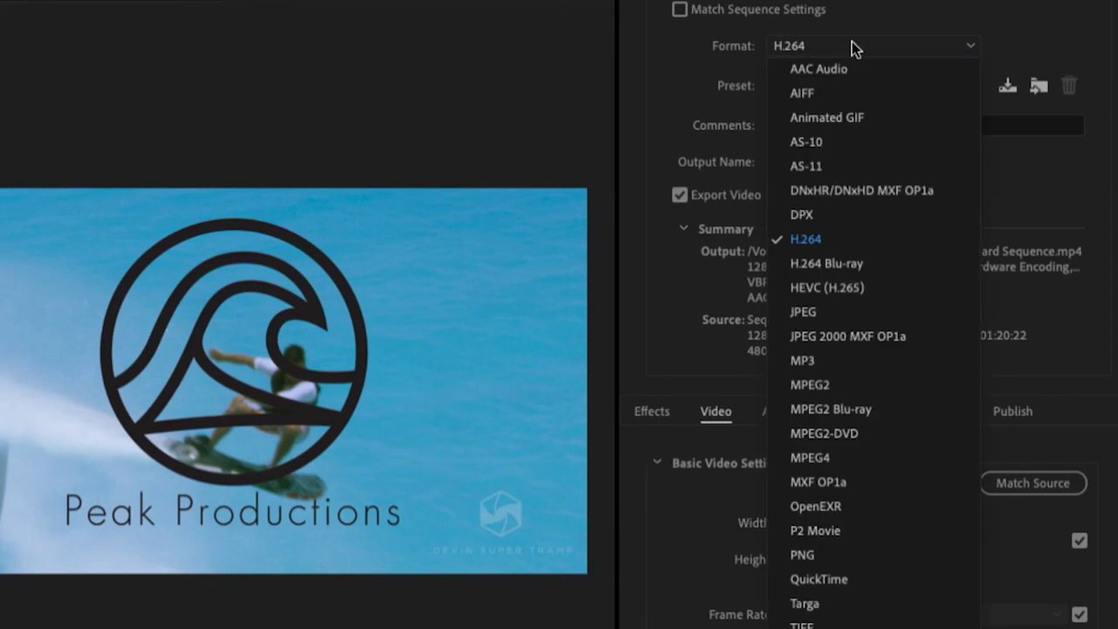
pyautogui.click(806, 239)
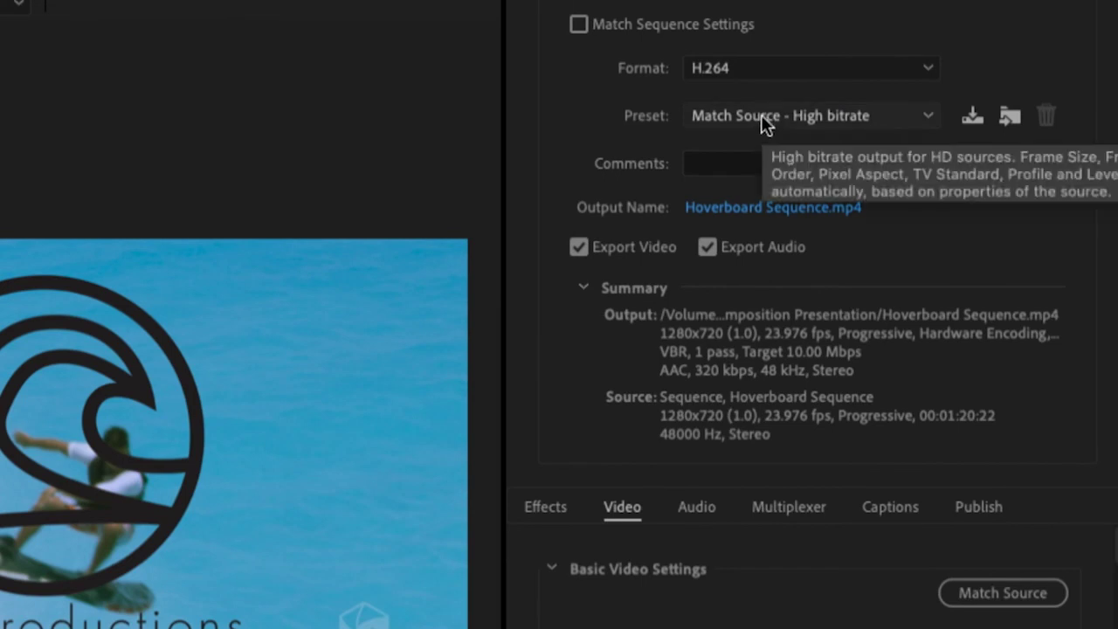
# - Set the export preset to Vimeo 1080p Full HD and try the Vimeo 720p HD preset as an alternative
pyautogui.click(761, 115)
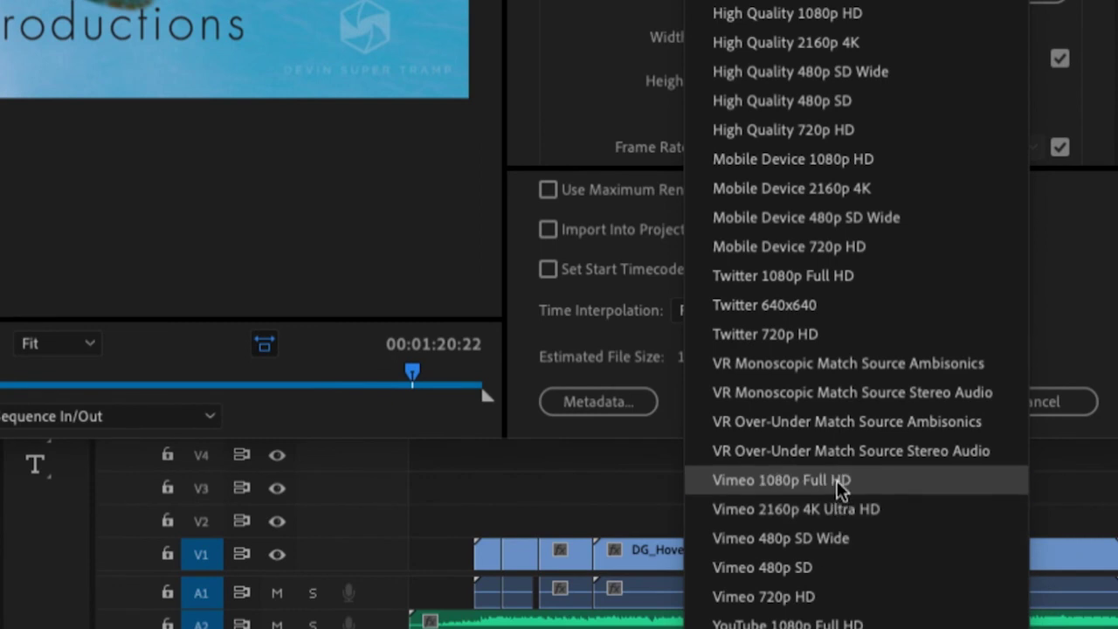
pyautogui.click(836, 481)
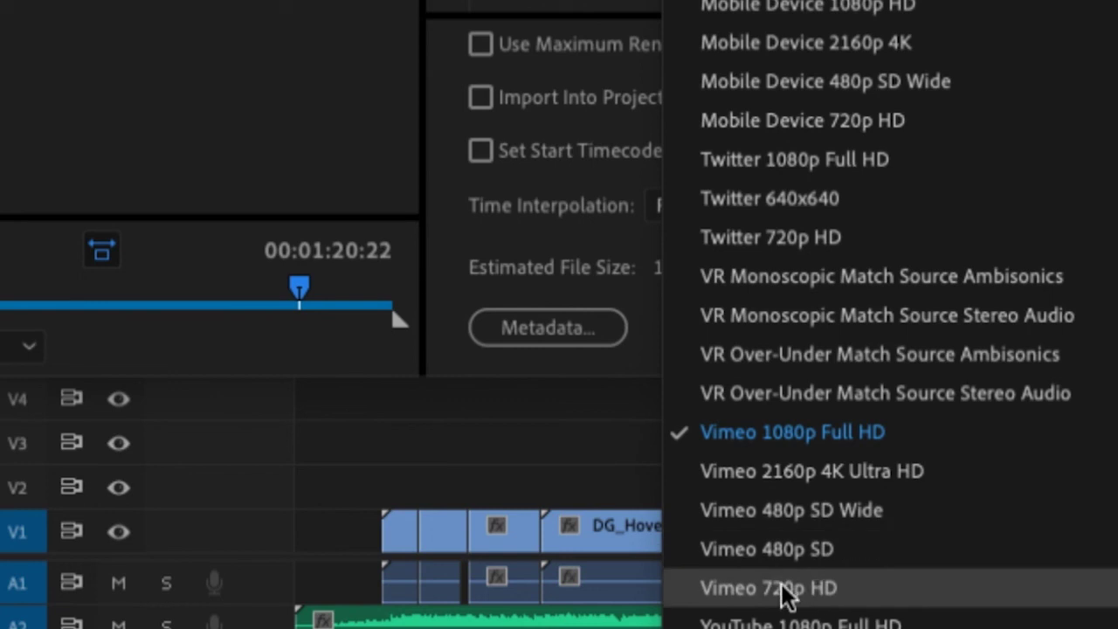
pyautogui.click(826, 603)
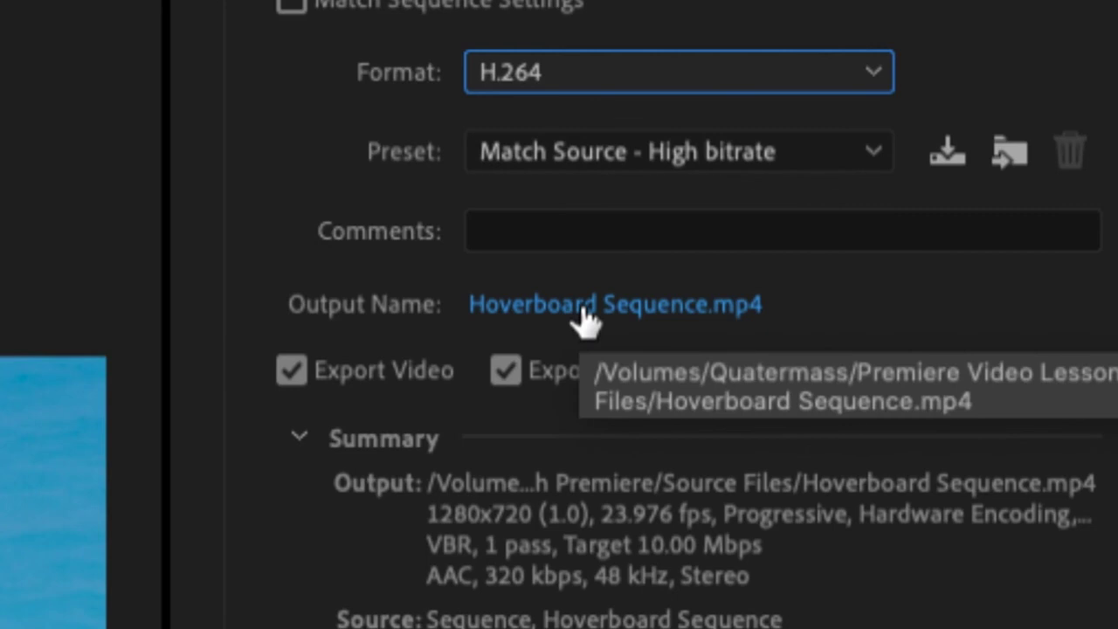
# - Set the export's output file name to Hoverboard Music Video
pyautogui.click(529, 319)
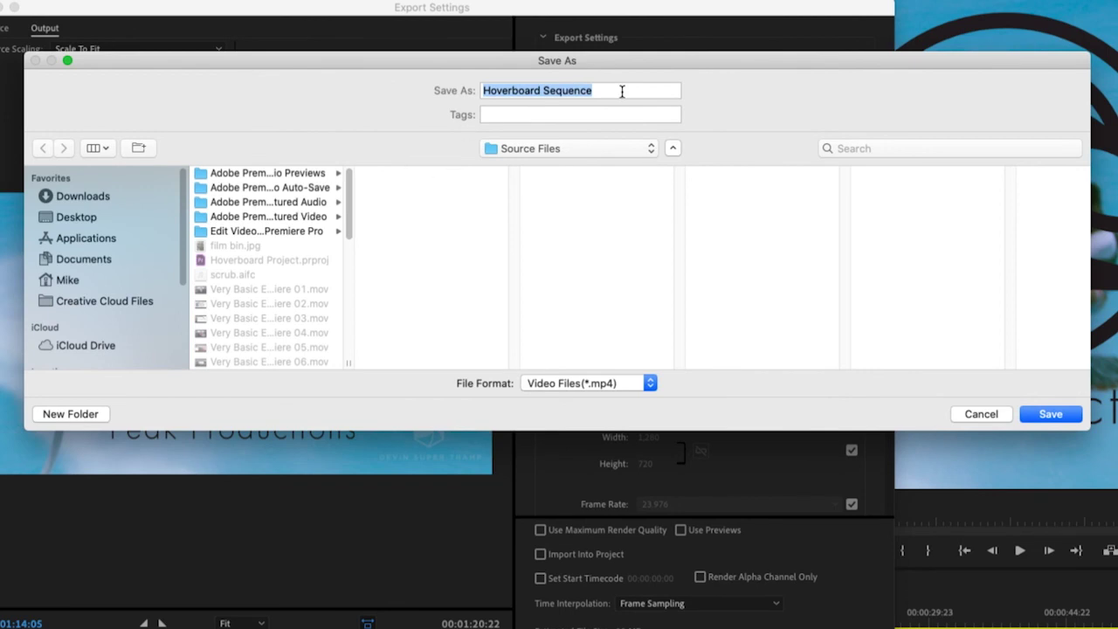
pyautogui.write('Hoverbo')
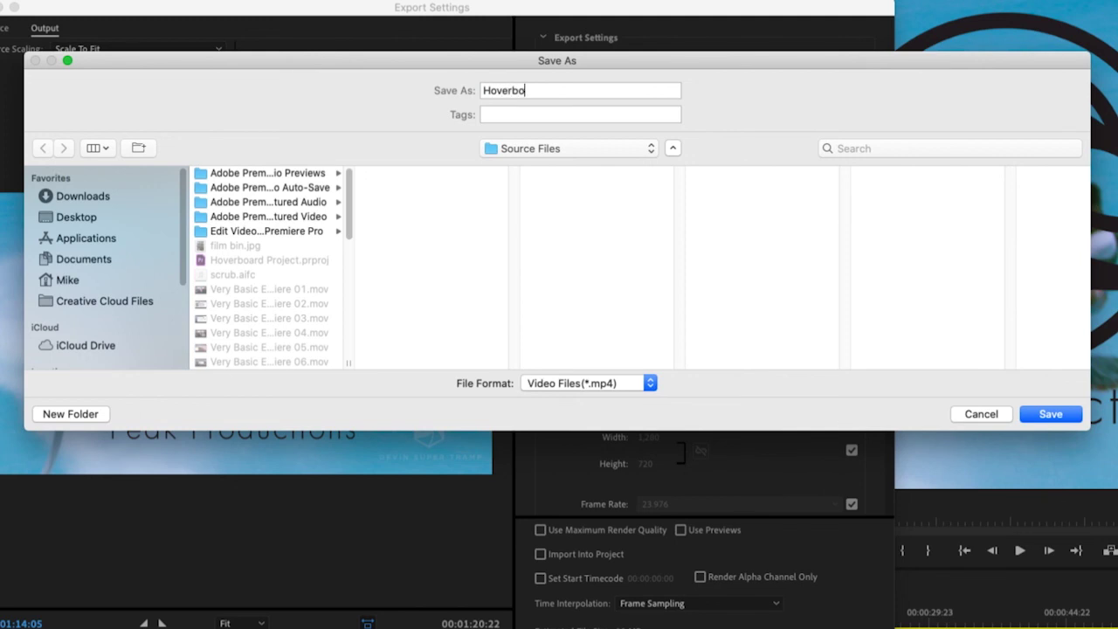
pyautogui.write('ard Music Video')
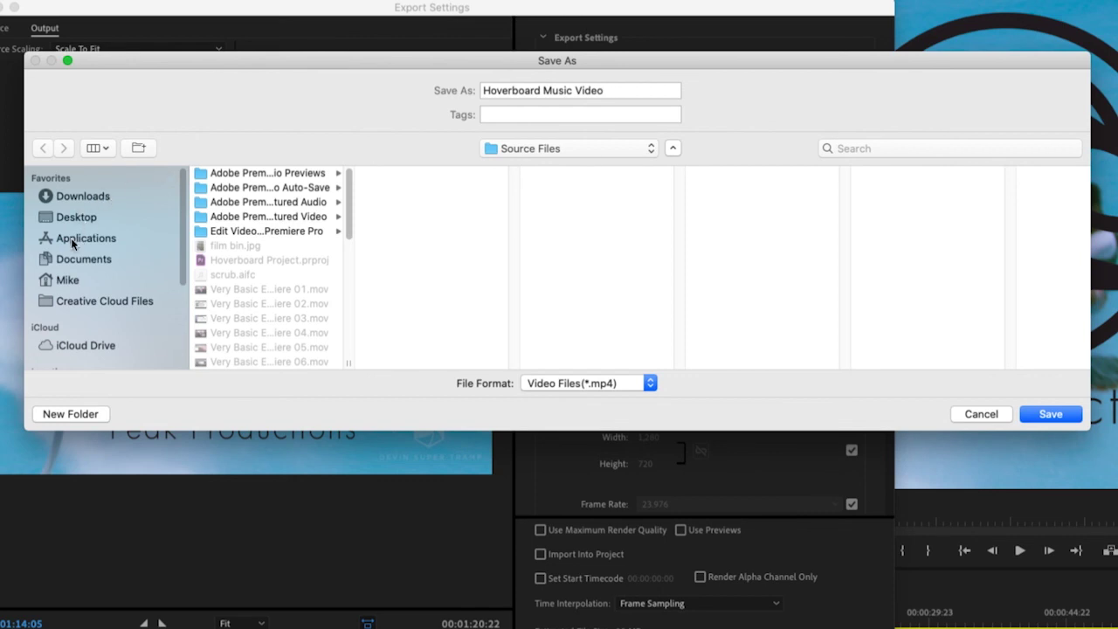
# - Save the output file to the Movies folder inside the home folder and export the sequence immediately without queueing it
pyautogui.click(65, 281)
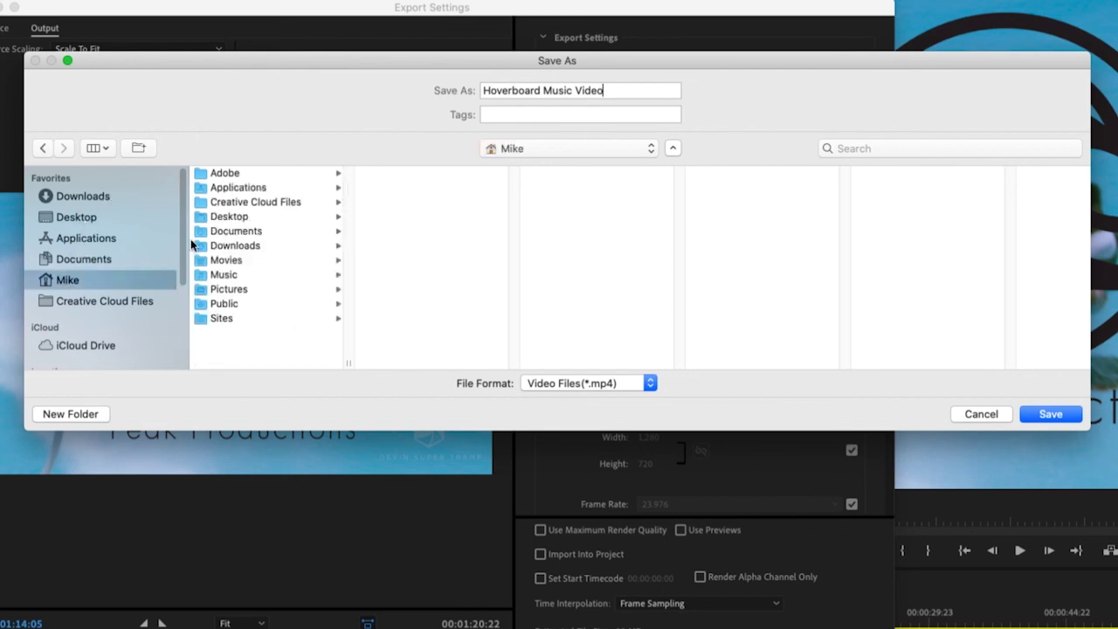
pyautogui.click(214, 261)
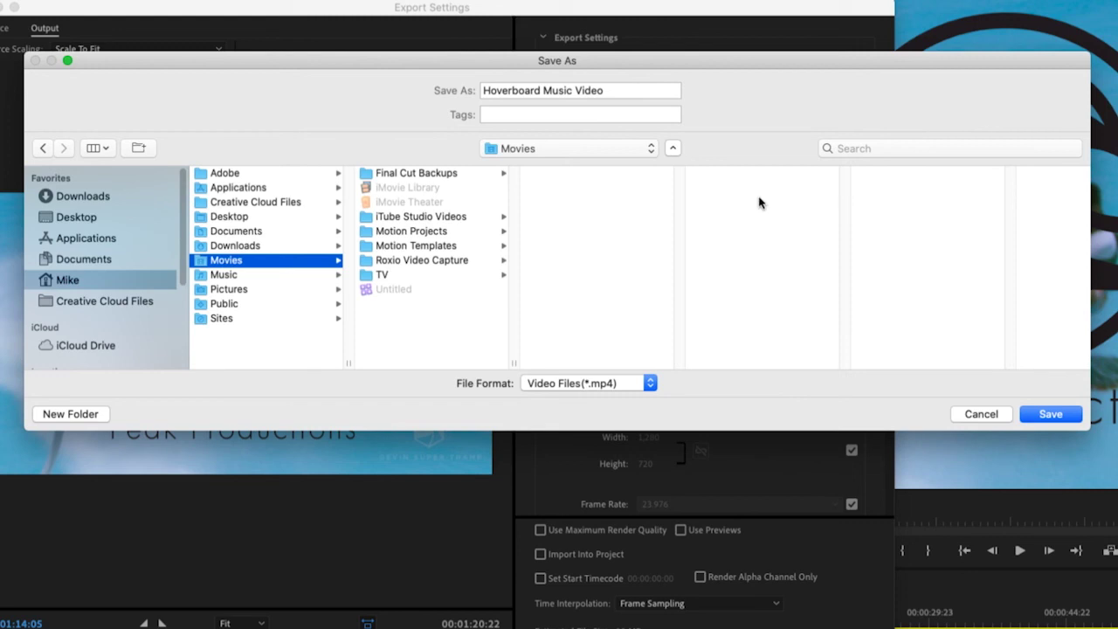
pyautogui.click(1052, 415)
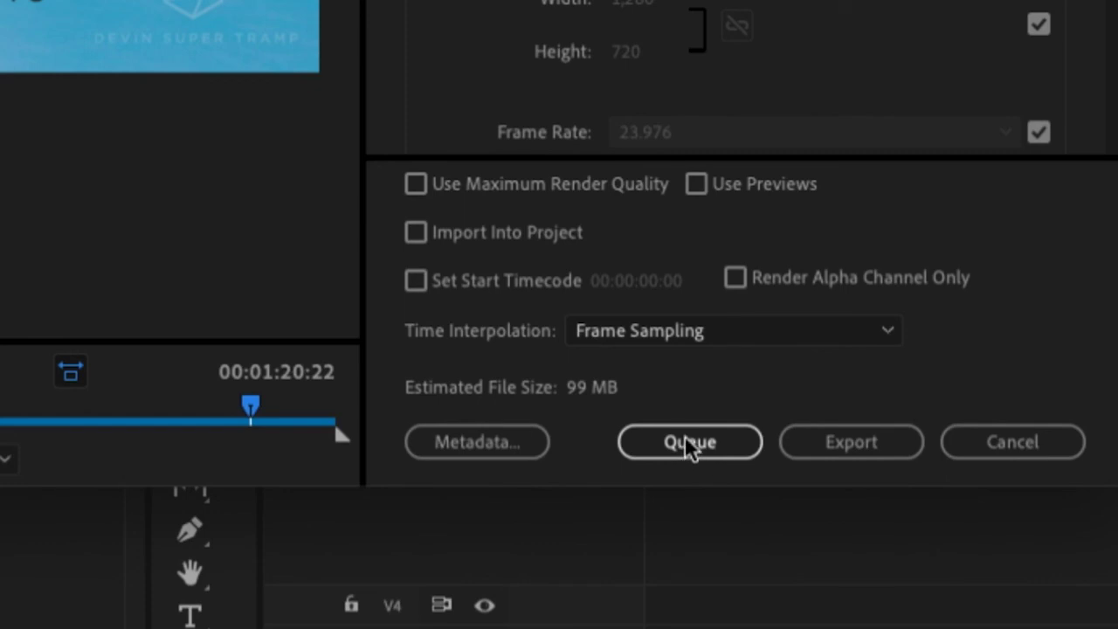
pyautogui.click(856, 441)
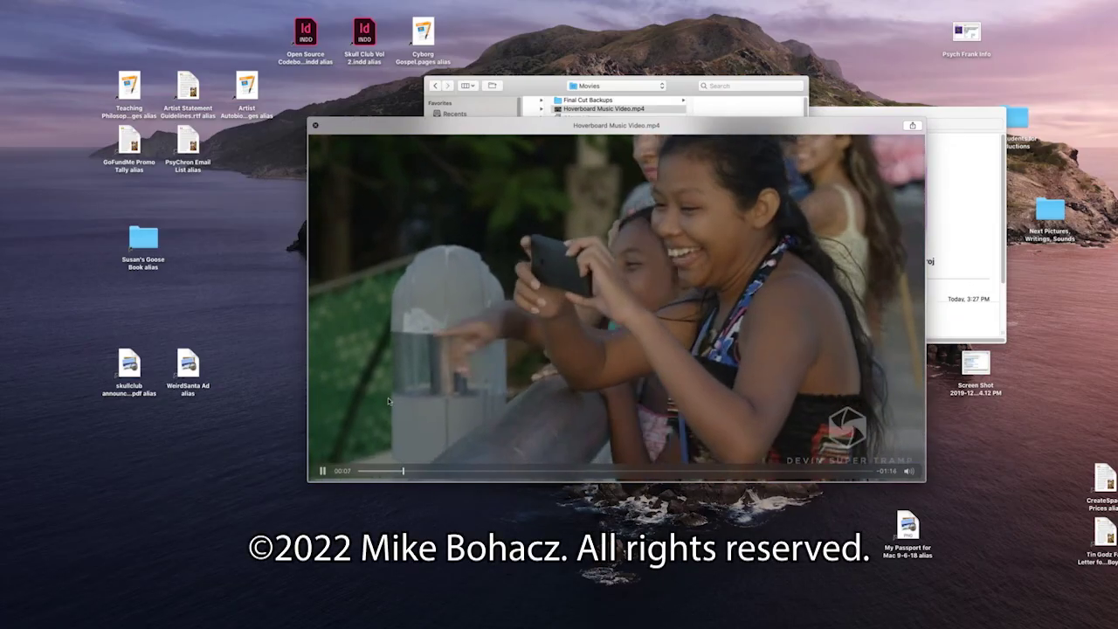
# - Skim through the exported Hoverboard Music Video.mp4 in the quick preview from its opening shots toward the end
pyautogui.moveTo(408, 472); pyautogui.dragTo(821, 483)
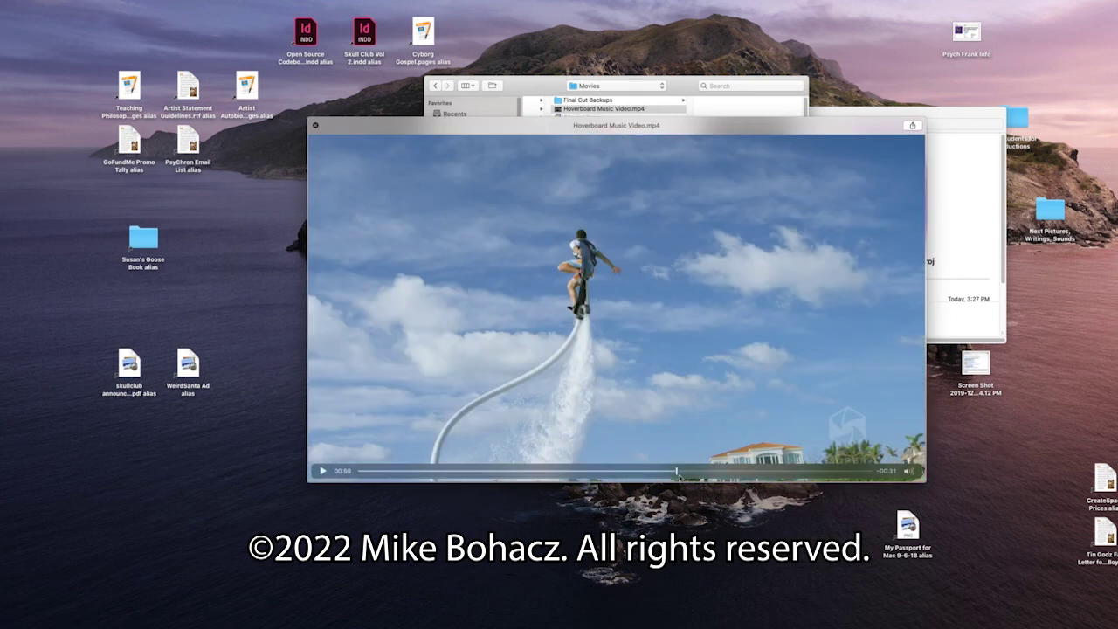